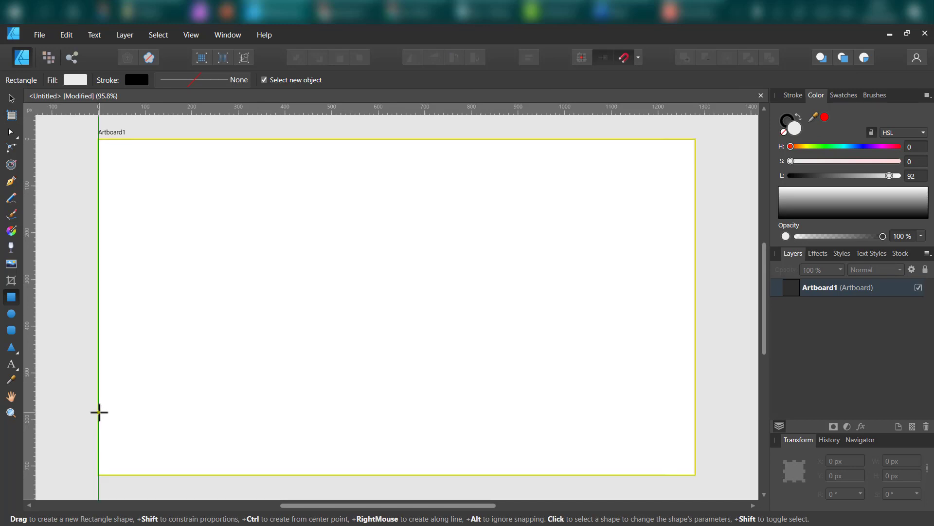
Draw a rectangle 1280 px wide and about 162 px tall along the artboard's lower edge, without stroke and filled with HSL 226, 11, 26.
left_click_drag(98, 412, 695, 475)
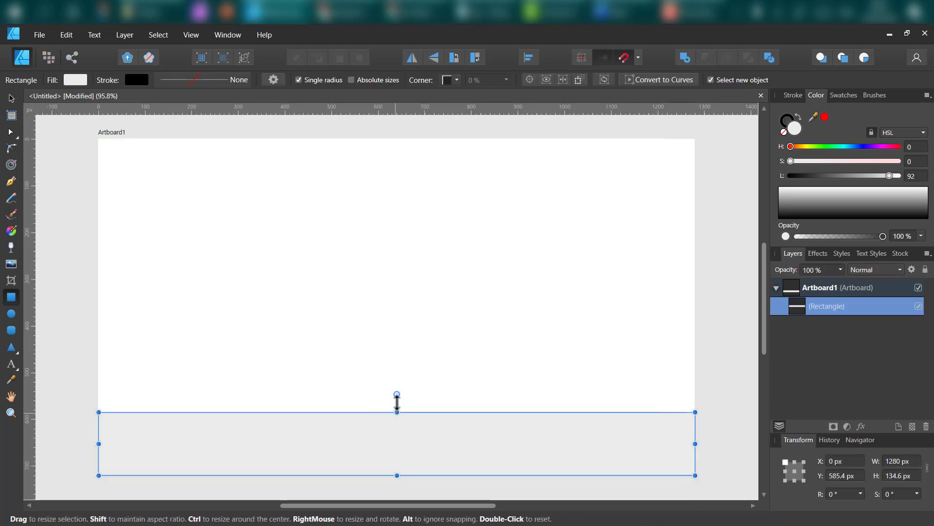
left_click_drag(397, 413, 397, 399)
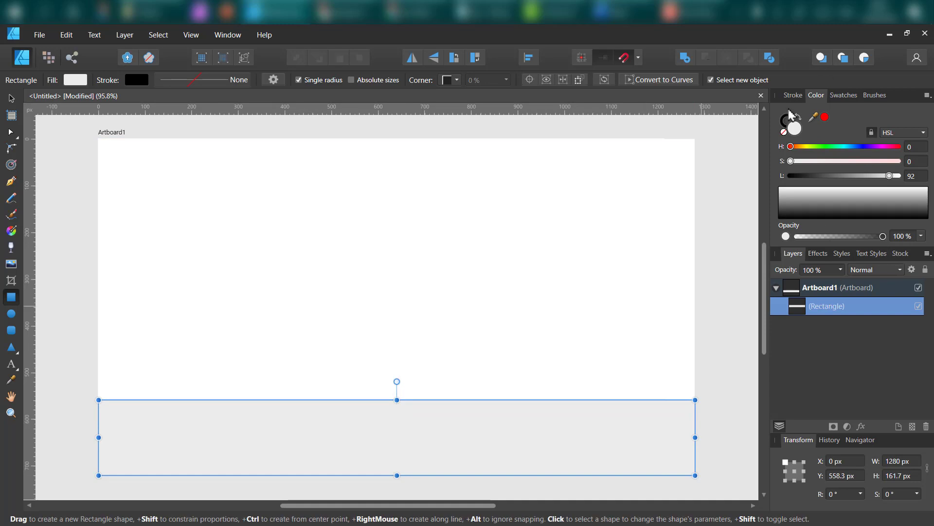
left_click(789, 120)
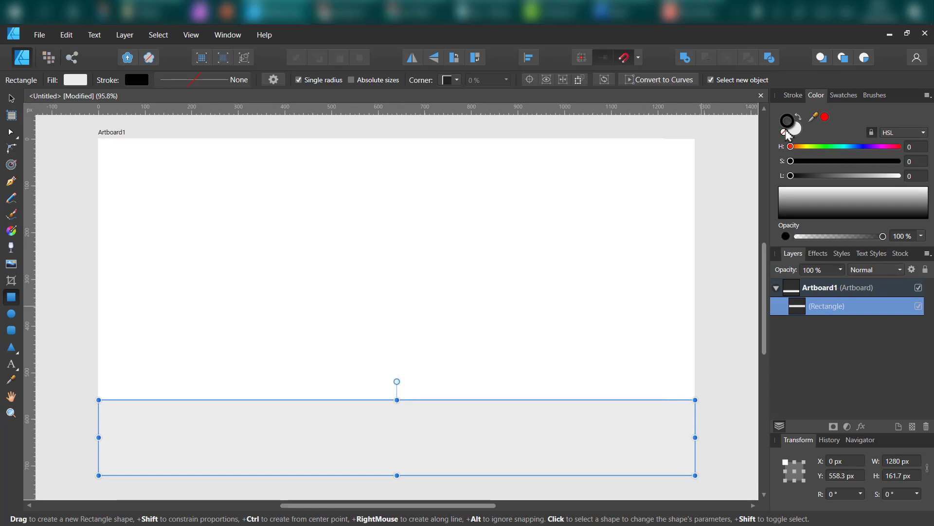
left_click(784, 131)
left_click(794, 129)
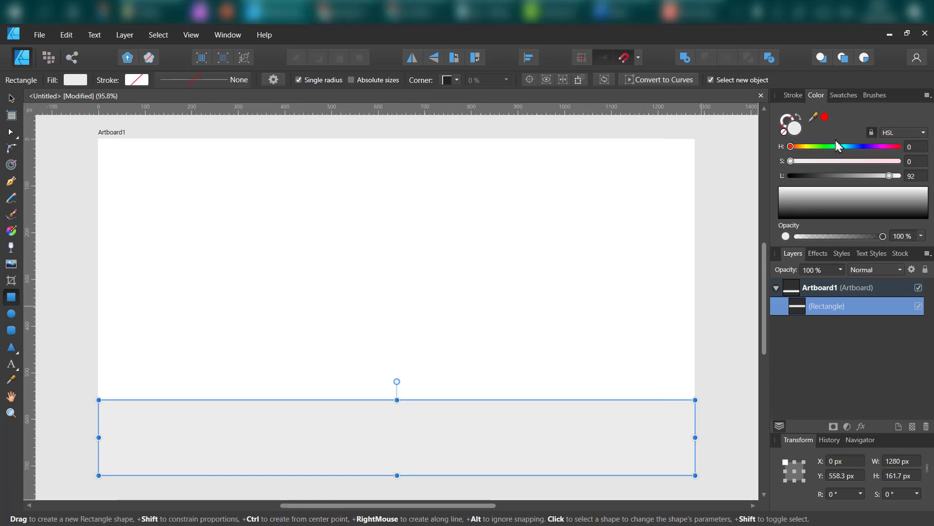
left_click(858, 146)
left_click(819, 178)
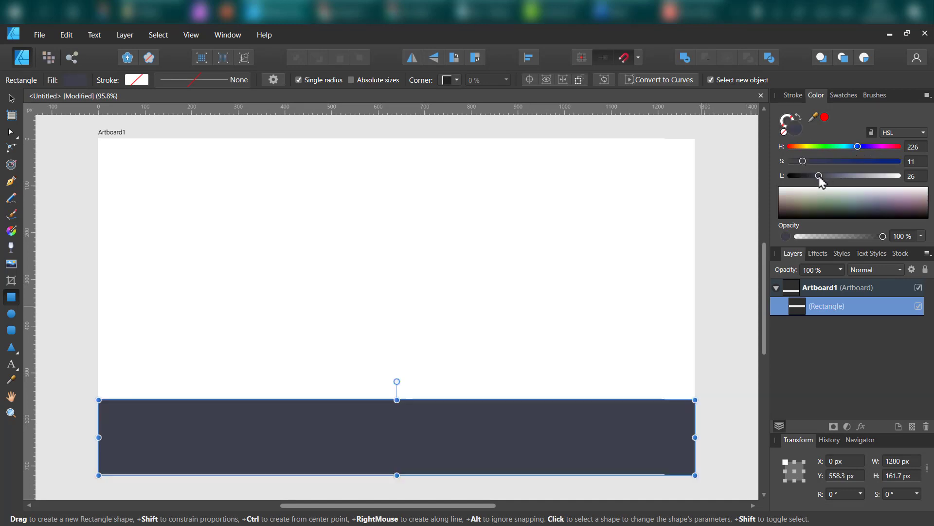
Convert the dark road rectangle to curves and pull its upper edge up into a slight arch, about 171 px tall overall.
left_click(9, 133)
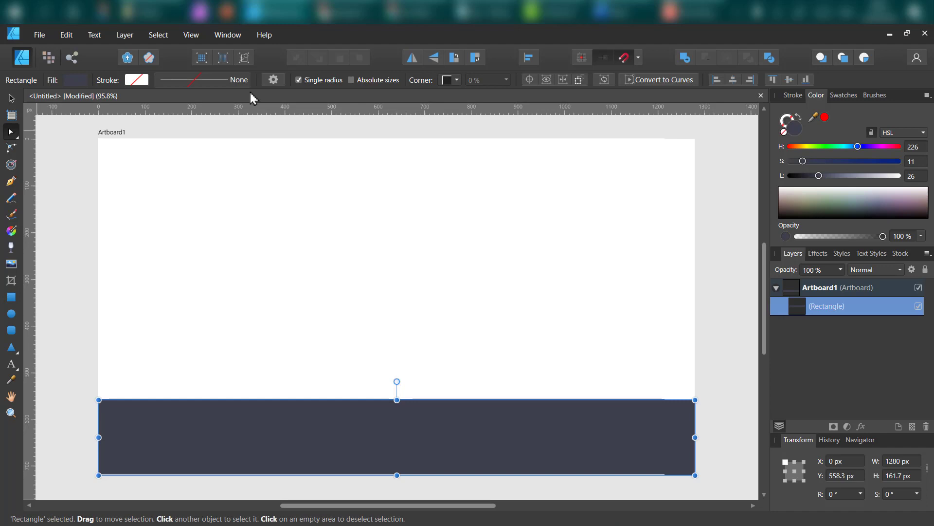
left_click(626, 86)
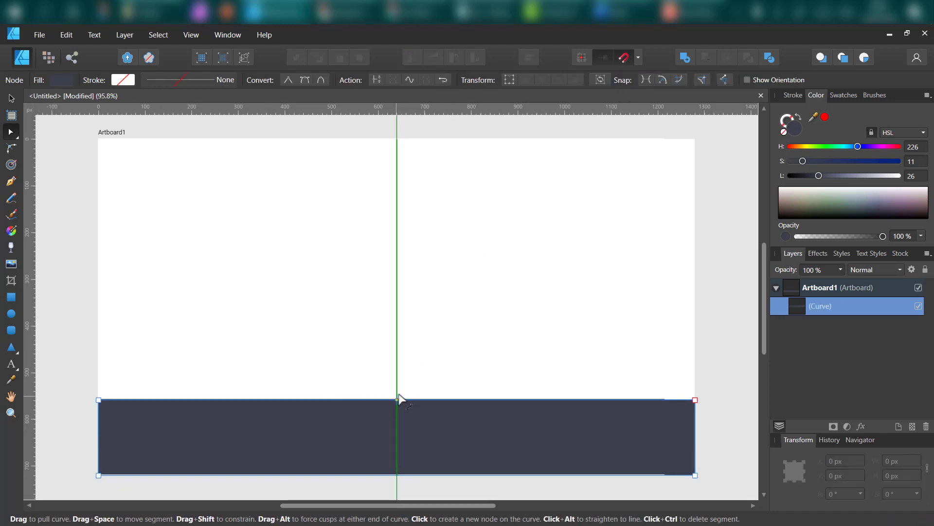
left_click_drag(399, 398, 397, 395)
Draw a white rectangle with lightness 100 and place it on the right part of the road at about 221 × 26 px.
scroll(396, 400, "down", 3)
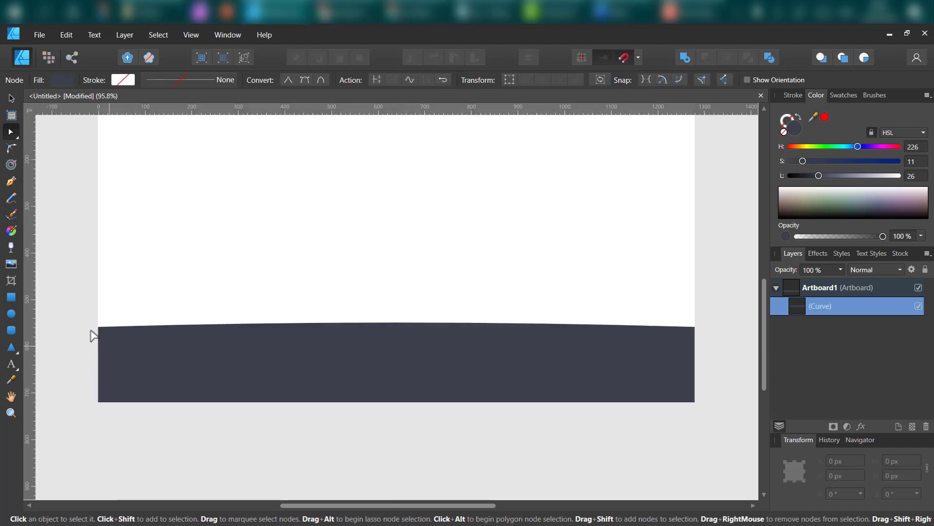
left_click(11, 297)
scroll(580, 400, "down", 5)
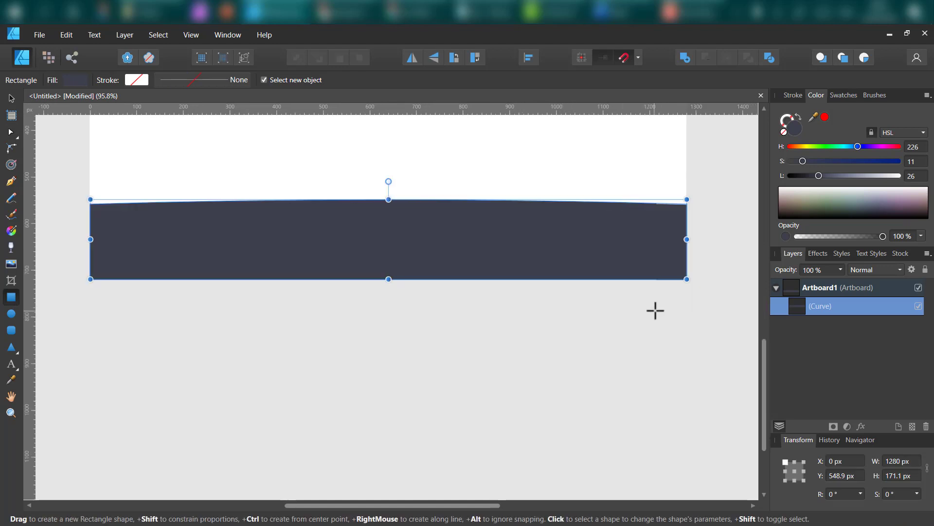
left_click_drag(656, 311, 522, 334)
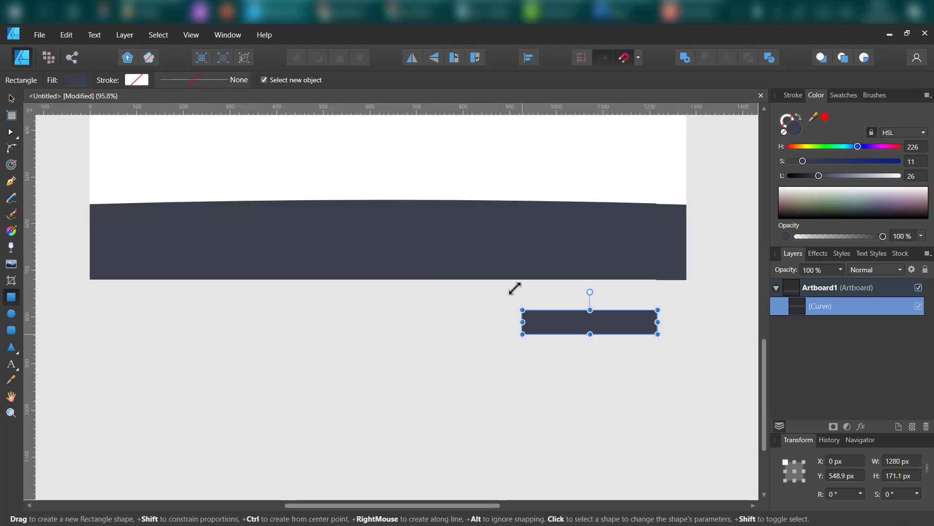
left_click_drag(876, 175, 898, 176)
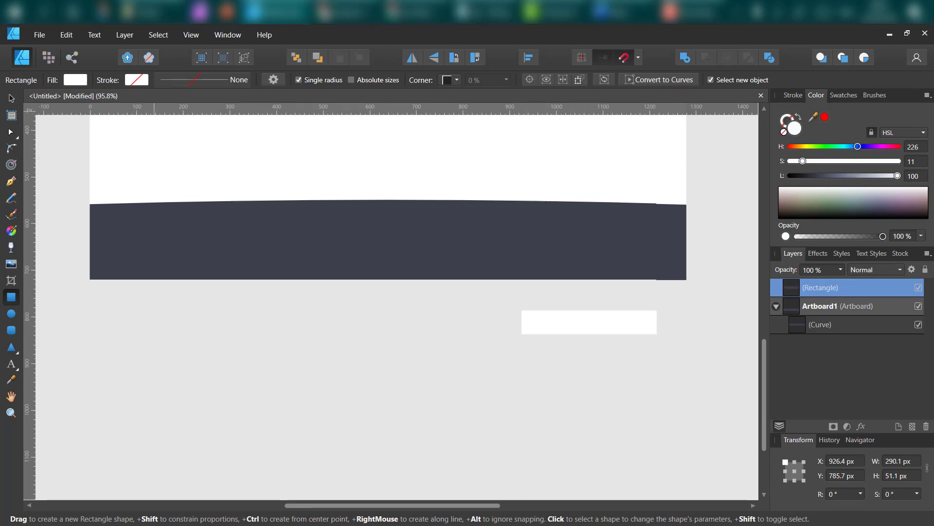
left_click(11, 100)
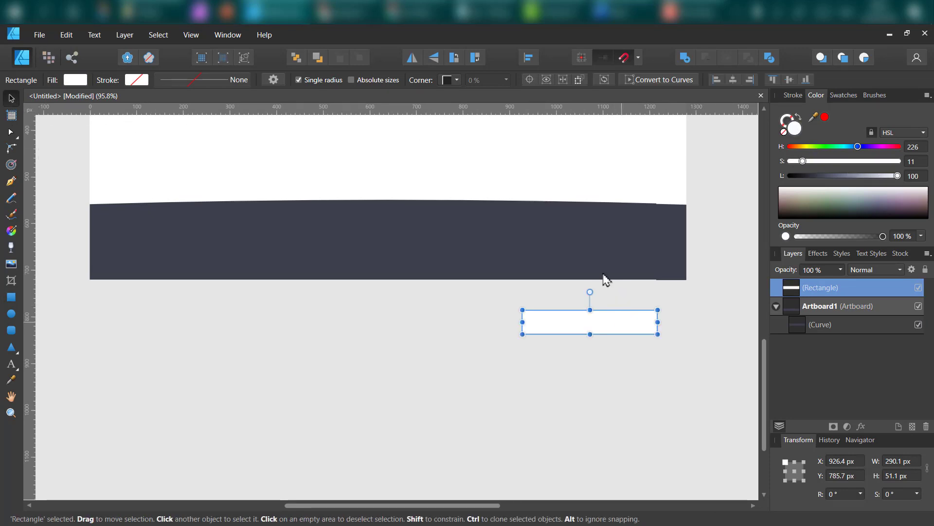
left_click_drag(623, 326, 620, 242)
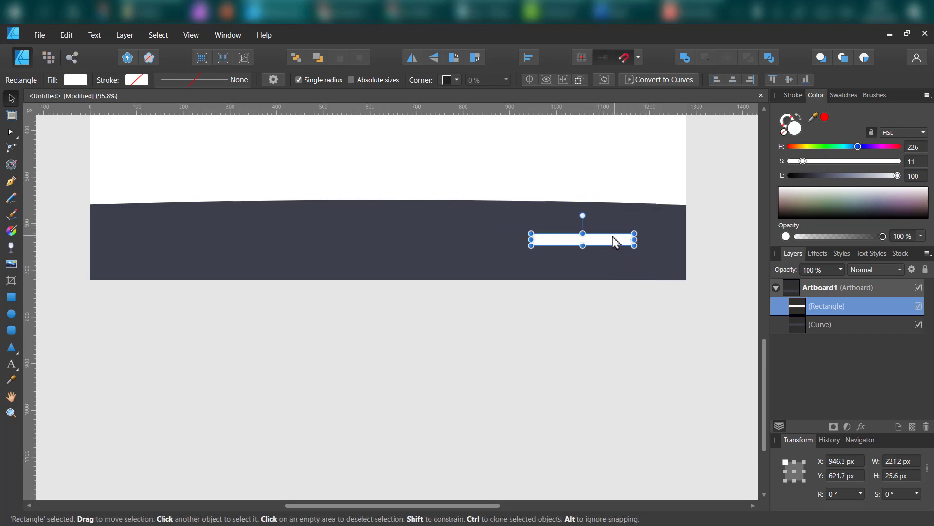
Convert the white road dash to curves, slant its right end inward and bow its lower edge slightly downward.
left_click(10, 131)
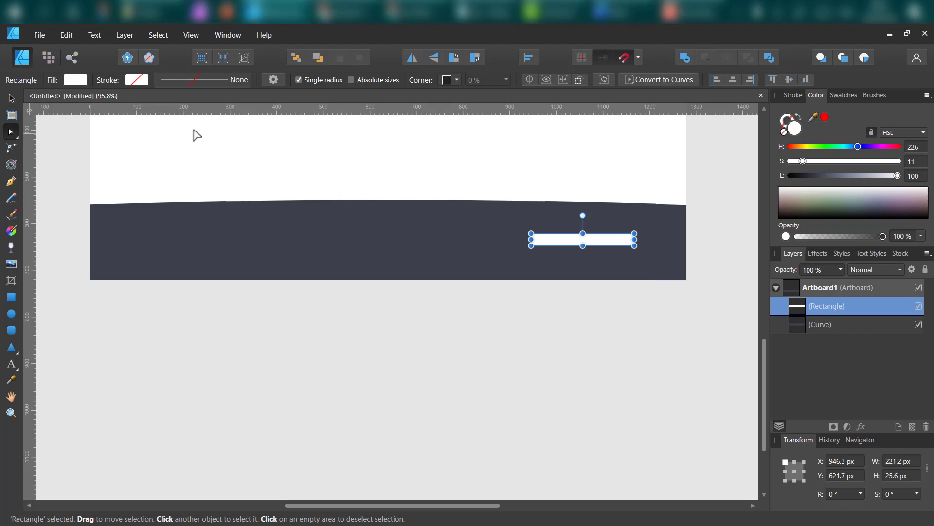
left_click(687, 80)
left_click_drag(633, 234, 631, 234)
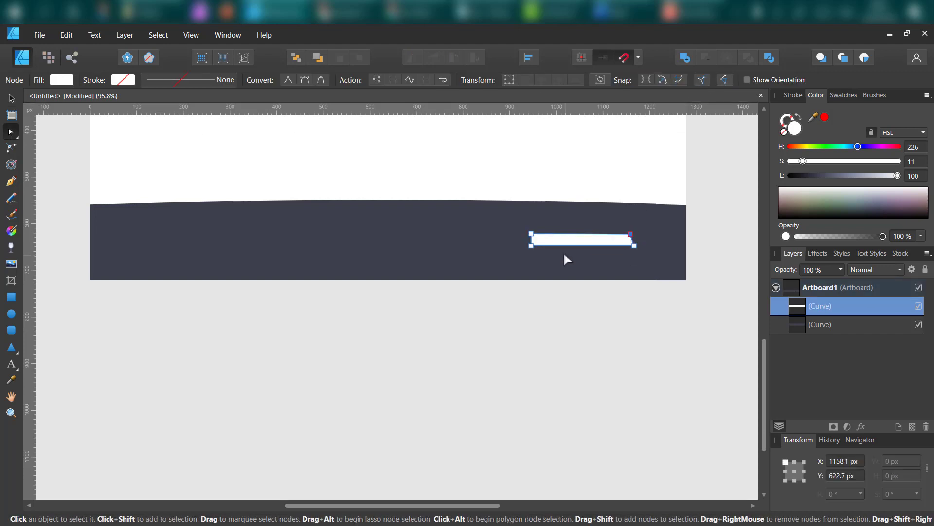
left_click_drag(568, 252, 246, 244)
Duplicate the white dash to the left part of the road and centre the pair on the road.
left_click(14, 103)
left_click(594, 243, "shift")
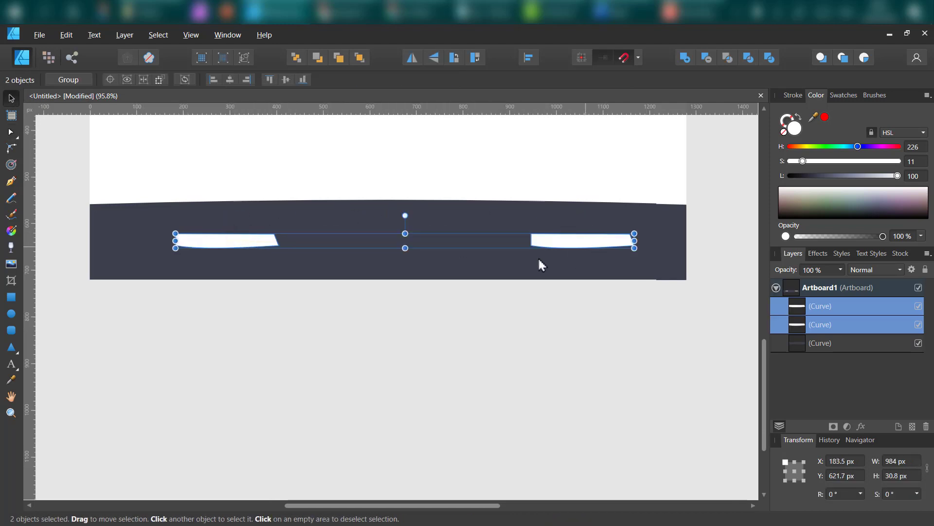
mouse_move(591, 247)
left_mouse_down()
mouse_move(598, 241)
mouse_move(572, 247)
left_mouse_up()
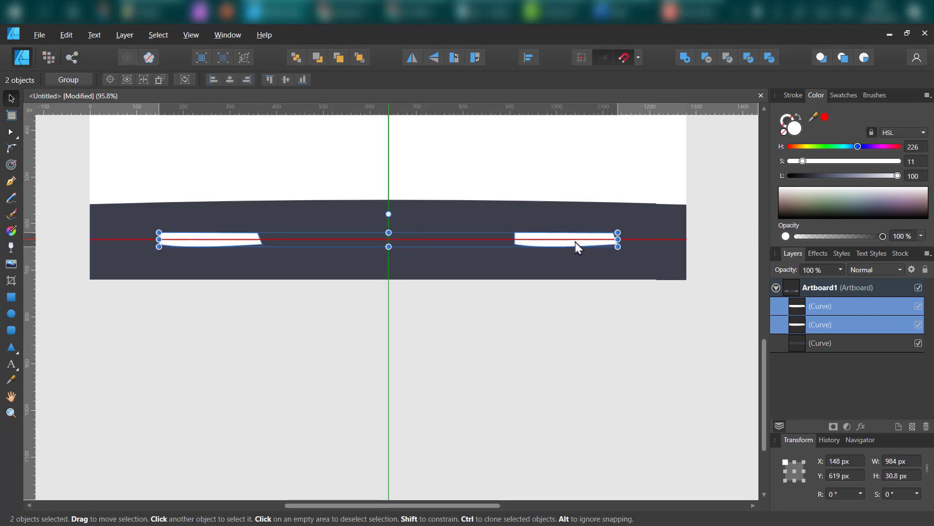
Delete the left dash, move the remaining one below the artboard and place a copy to its left at X about 179 px.
left_click(442, 307)
left_click(219, 241)
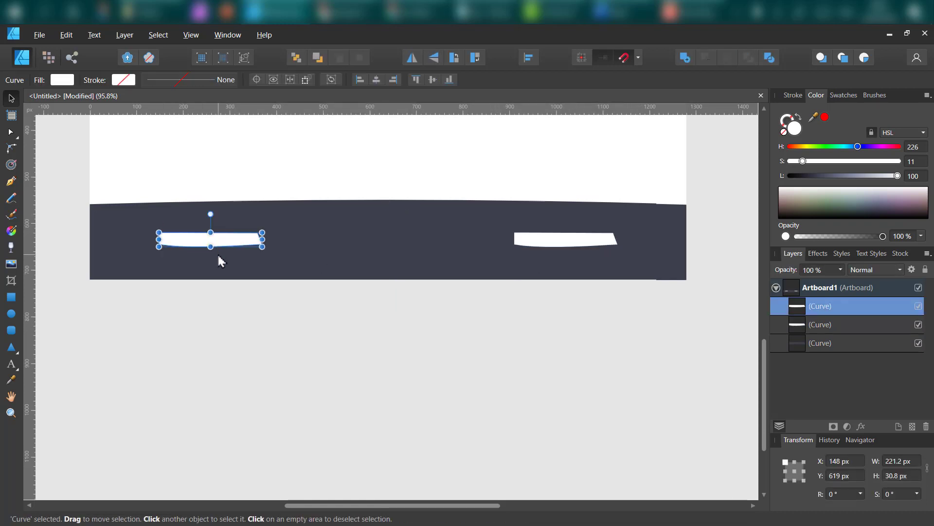
key("Delete")
mouse_move(602, 245)
left_mouse_down()
mouse_move(598, 327)
mouse_move(612, 340)
mouse_move(267, 335)
left_mouse_up()
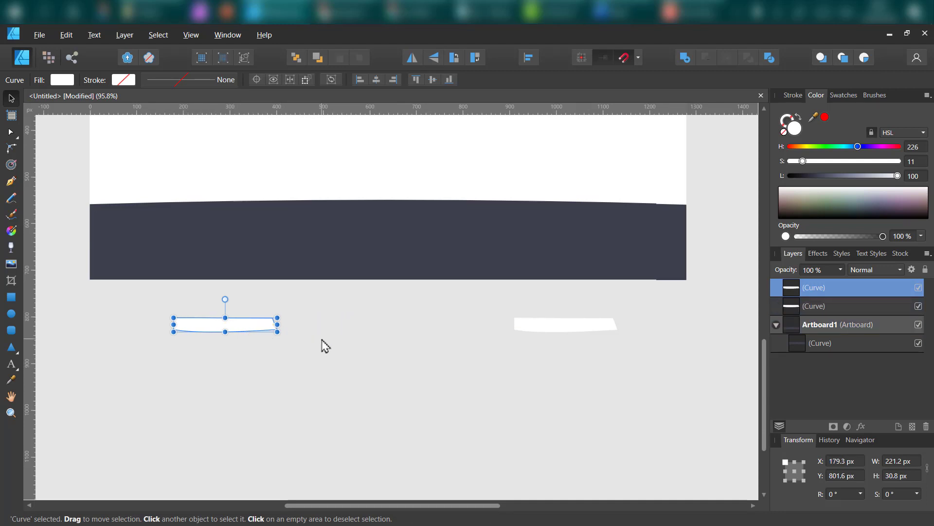
Repeat the spaced duplication of the dash until the row extends far to the left, to X about -15182 px.
key("ctrl+j")
key("ctrl+j")
key("ctrl+j")
key("ctrl+j")
key("ctrl+j")
key("ctrl+j")
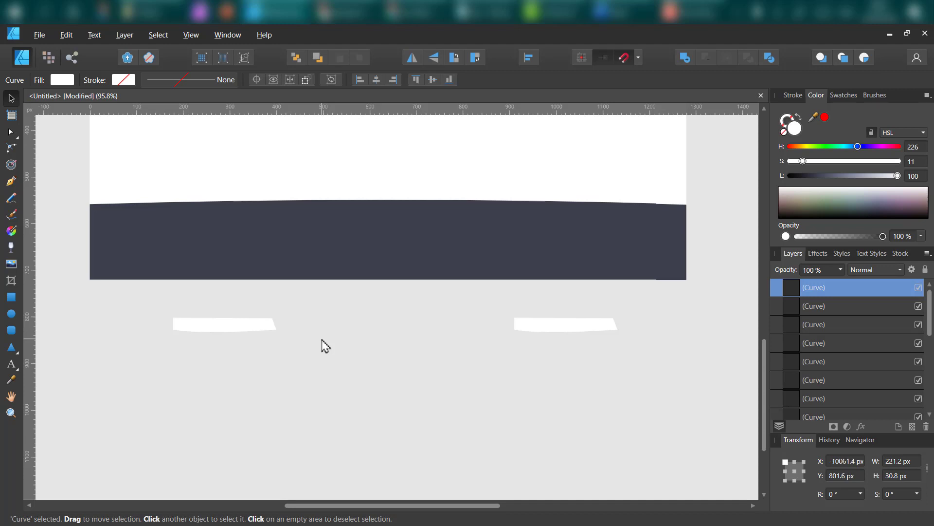
key("ctrl+j")
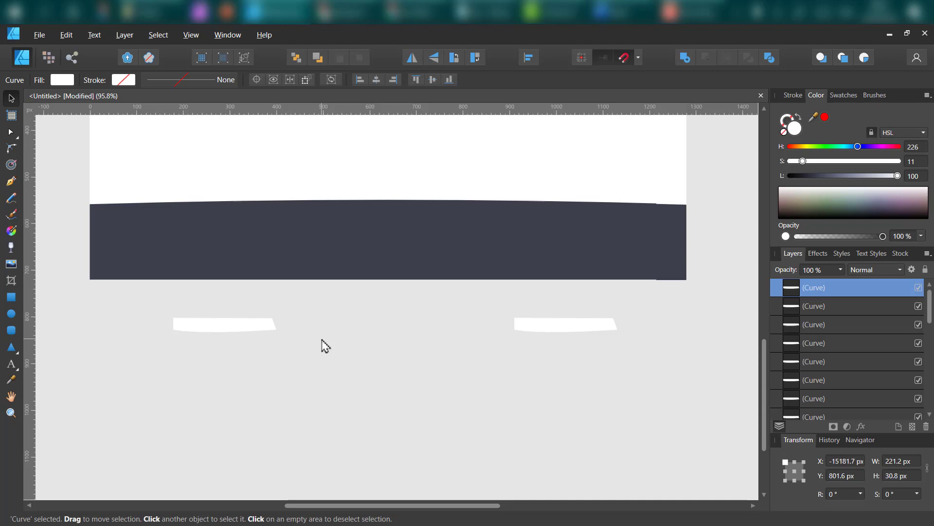
Select the whole row of white dashes below the artboard and group them.
key("ctrl+minus")
key("ctrl+minus")
key("ctrl+minus")
key("ctrl+minus")
key("ctrl+minus")
key("ctrl+minus")
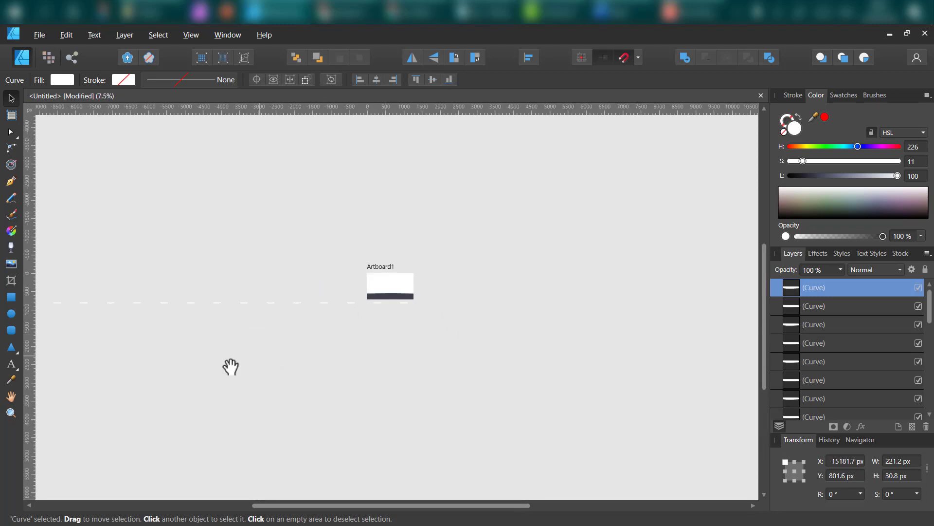
left_click_drag(231, 366, 525, 376)
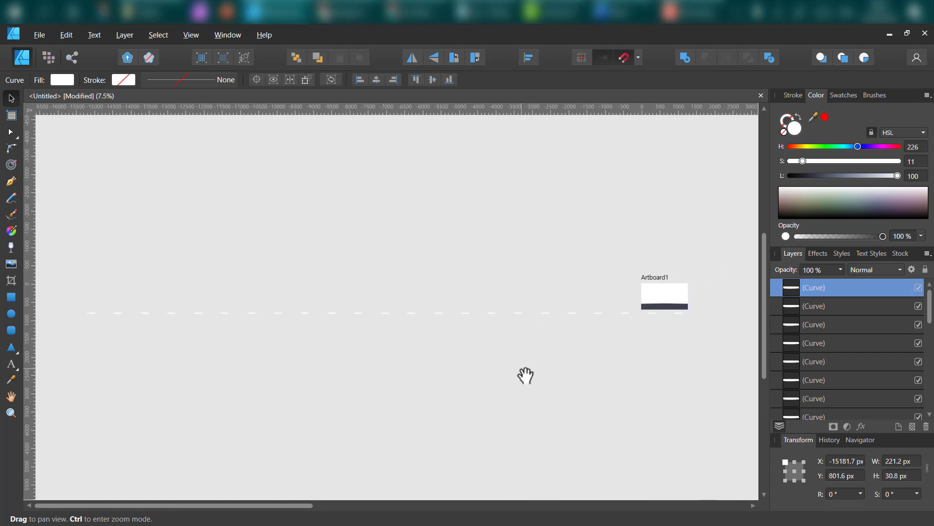
left_click_drag(72, 301, 685, 338)
key("ctrl+g")
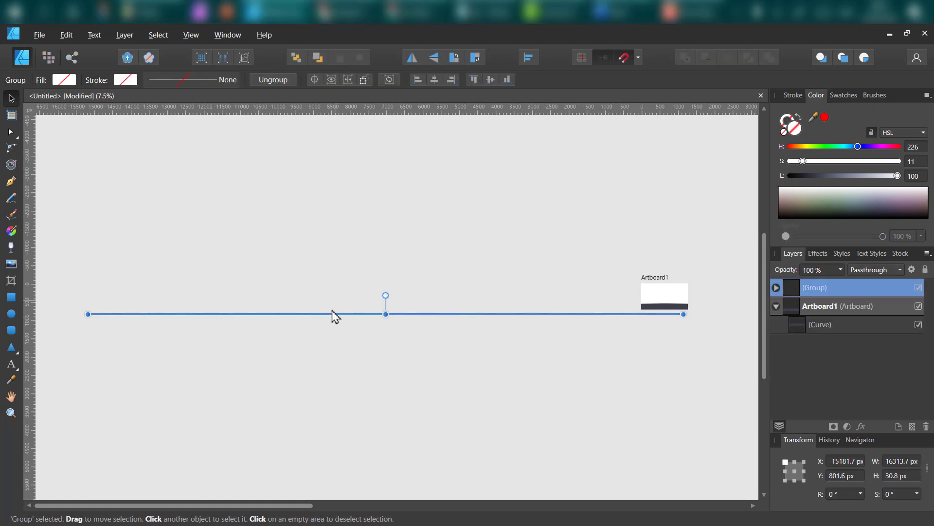
left_click(584, 378)
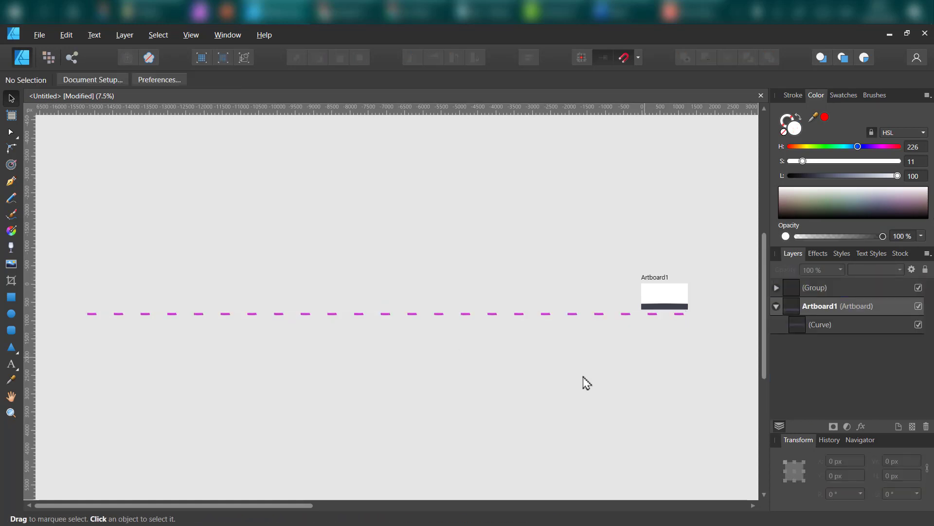
Draw a circle of 94 px diameter above the road, right of the artboard's centre.
left_click_drag(664, 317, 367, 330)
scroll(366, 343, "up", 10)
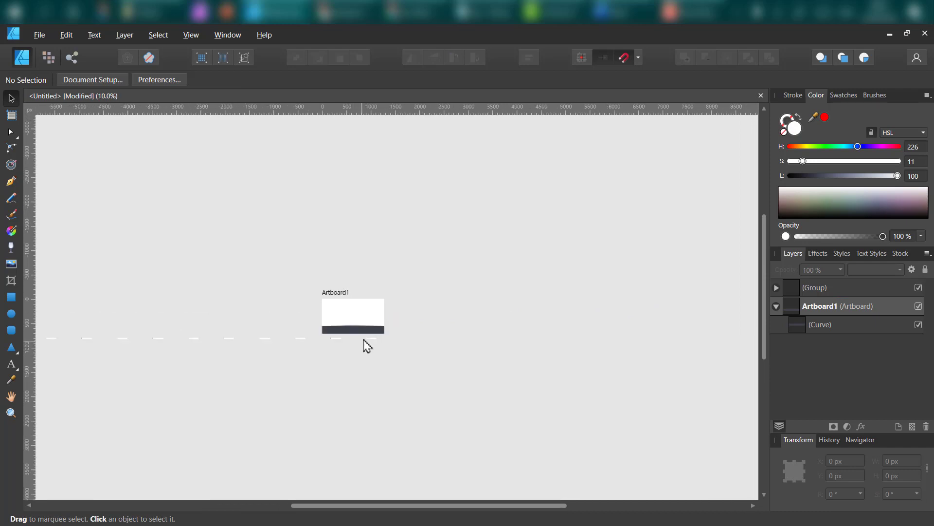
left_click_drag(250, 394, 519, 284)
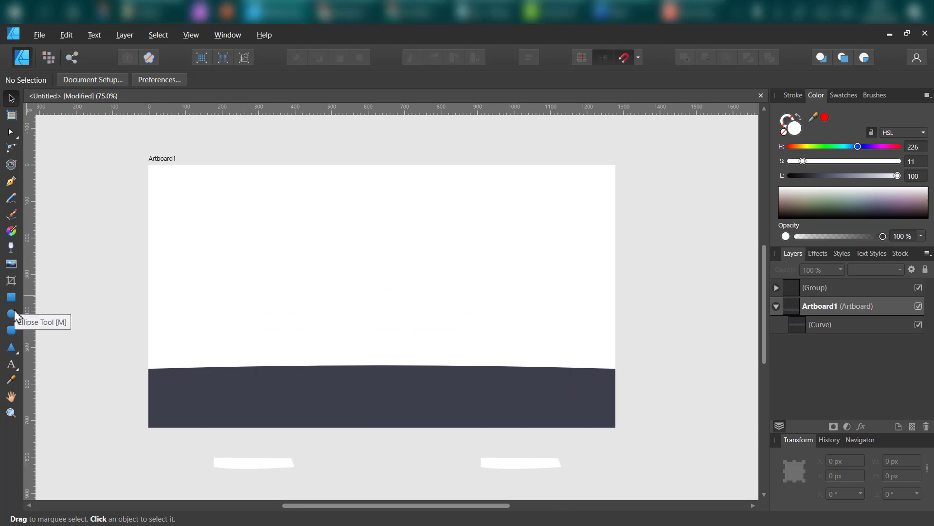
left_click(12, 318)
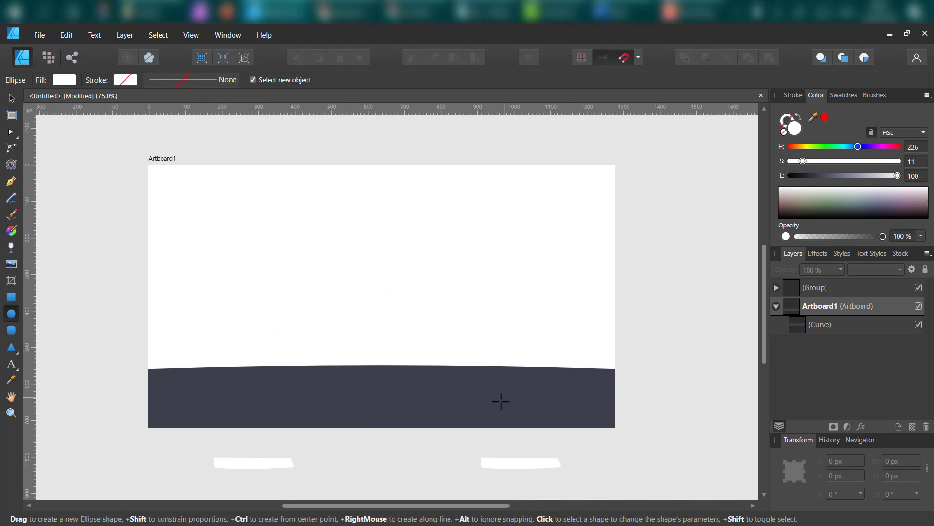
left_click_drag(438, 310, 472, 345)
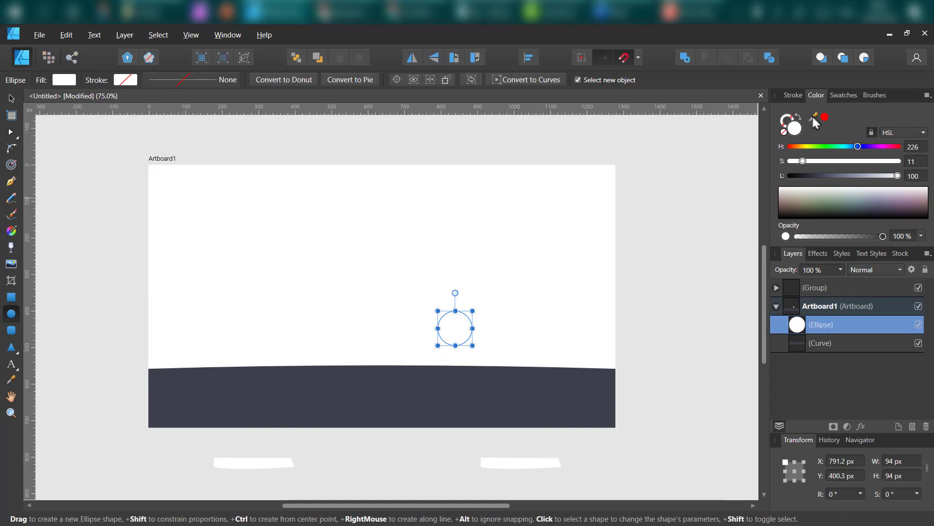
Fill the circle with the colour sampled from the road and darken it to lightness 10.
left_click_drag(816, 122, 570, 380)
left_click(826, 117)
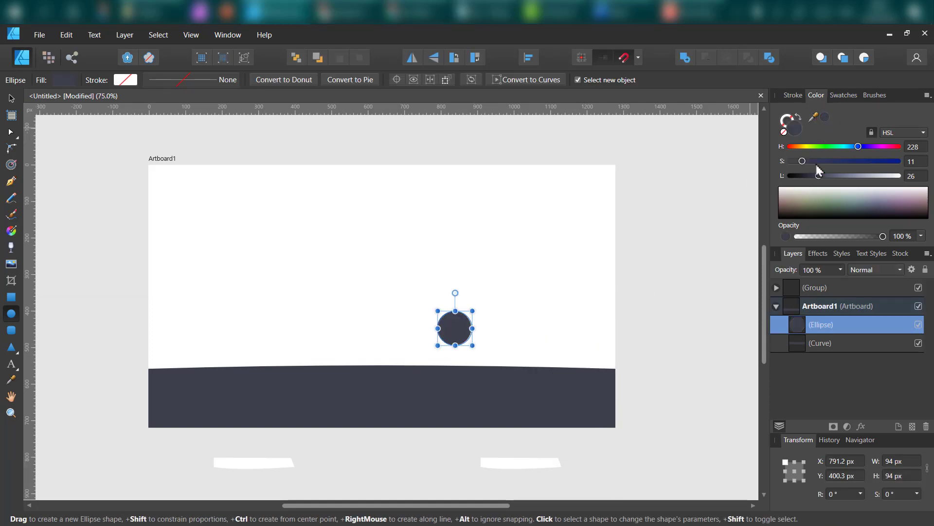
mouse_move(819, 176)
left_mouse_down()
mouse_move(791, 183)
mouse_move(802, 180)
left_mouse_up()
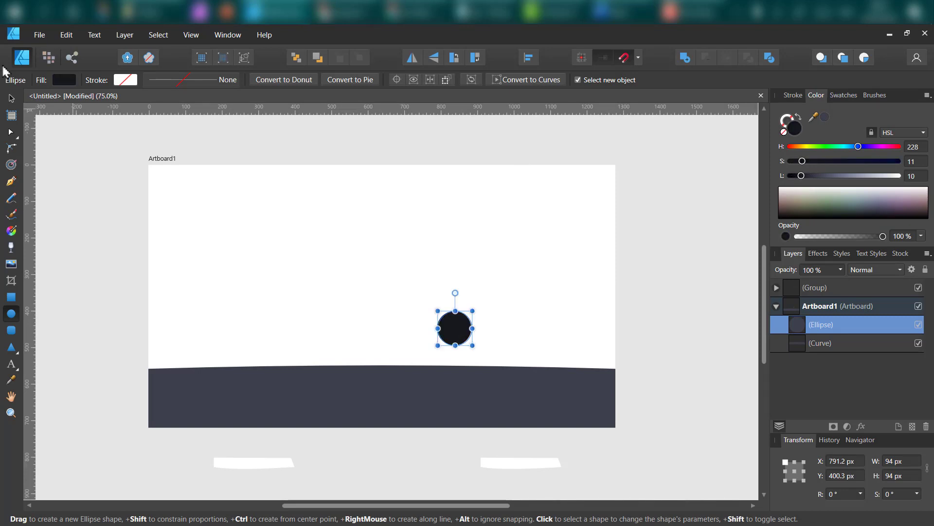
Duplicate the dark circle, shrink the copy concentrically to 48 px and set its fill lightness to 60.
left_click(11, 98)
key("ctrl+plus")
key("ctrl+plus")
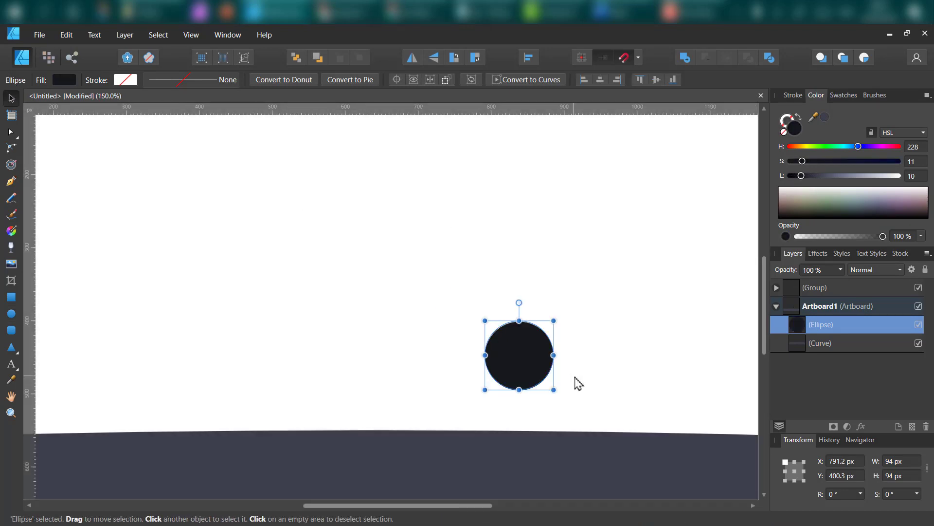
key("ctrl+j")
left_click_drag(553, 390, 534, 373)
left_click_drag(833, 176, 858, 182)
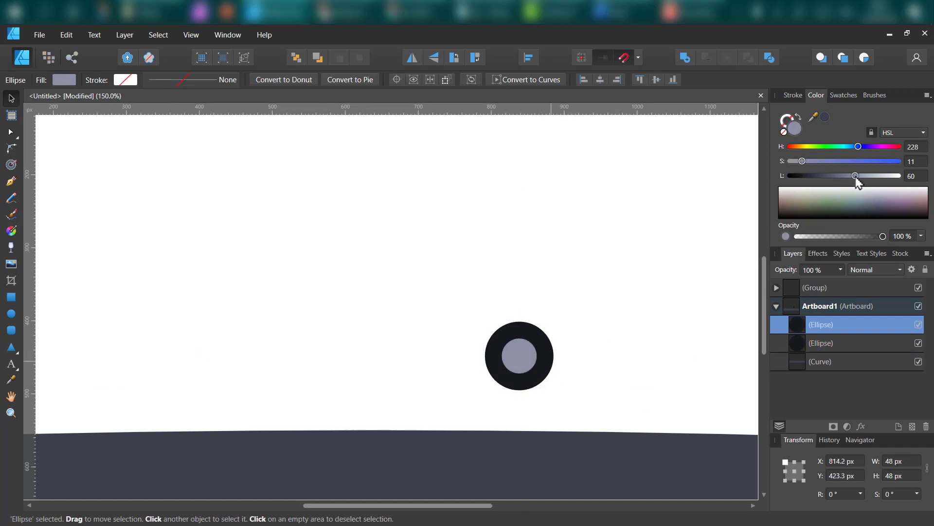
Select both circles of the wheel and place a copy level with it on the left side of the artboard.
left_click(387, 269)
left_click_drag(598, 286, 415, 422)
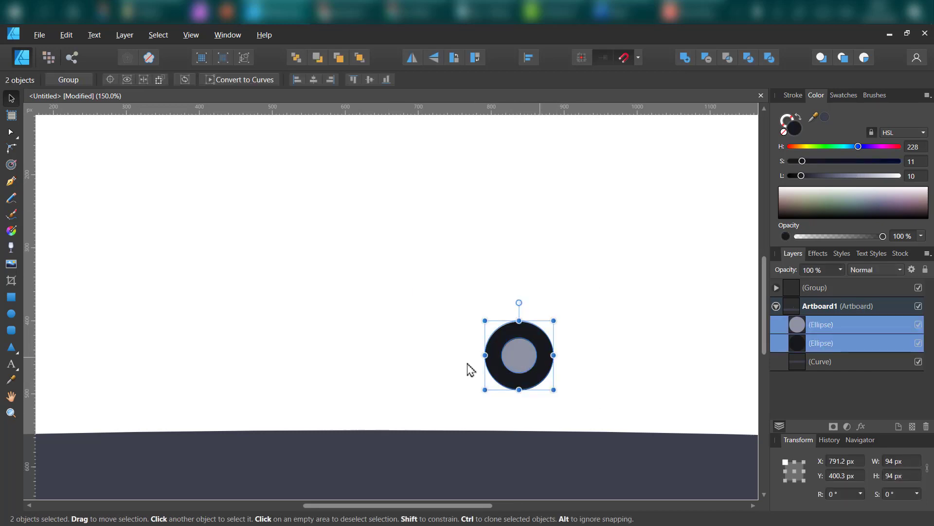
mouse_move(536, 368)
left_mouse_down("ctrl")
mouse_move(277, 366)
mouse_move(285, 366)
left_mouse_up("ctrl")
left_click(457, 316)
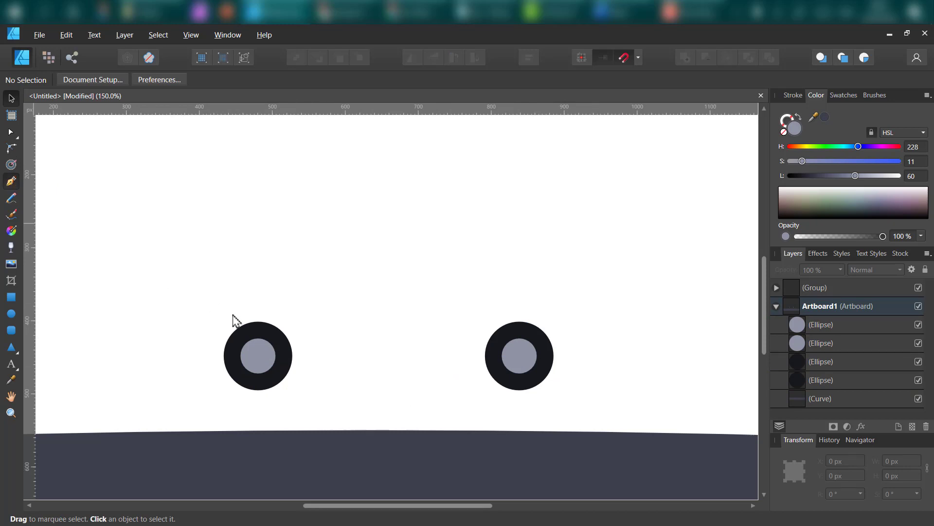
Draw a closed lower car-body outline over the wheels with the Pen tool, with a curved rear, nearly flat top and sloping hood.
key("p")
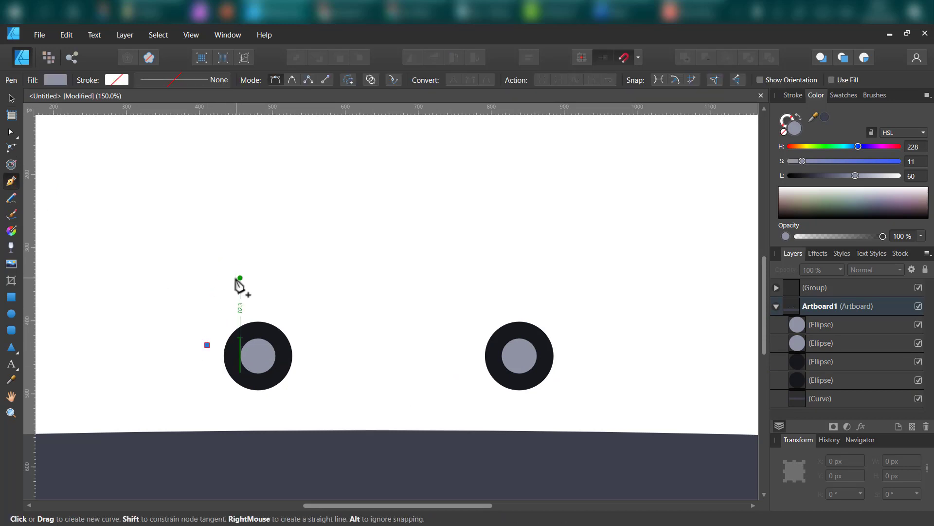
left_click_drag(240, 276, 267, 268)
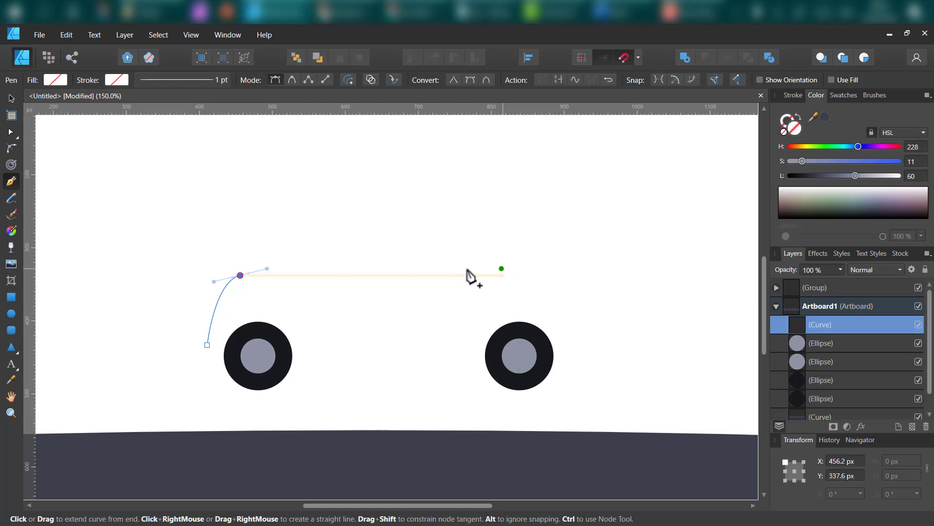
left_click(427, 275)
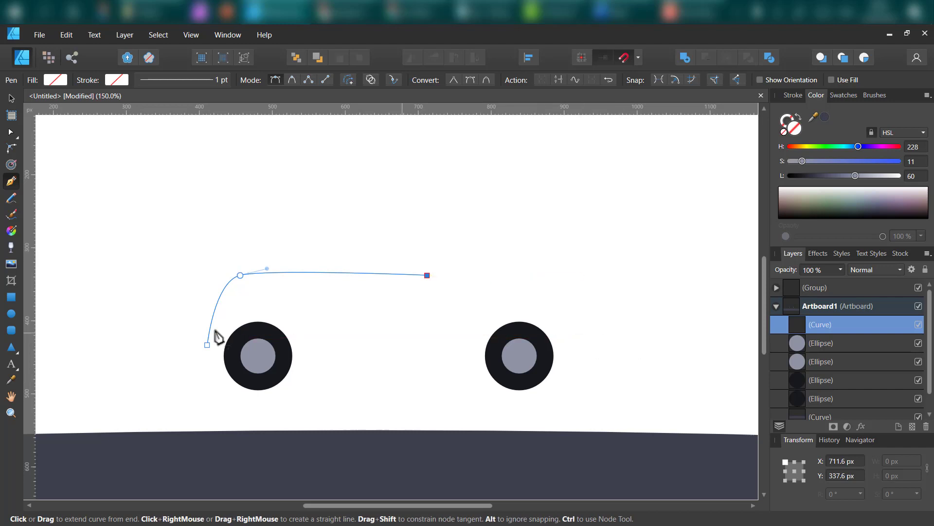
left_click_drag(609, 348, 660, 419)
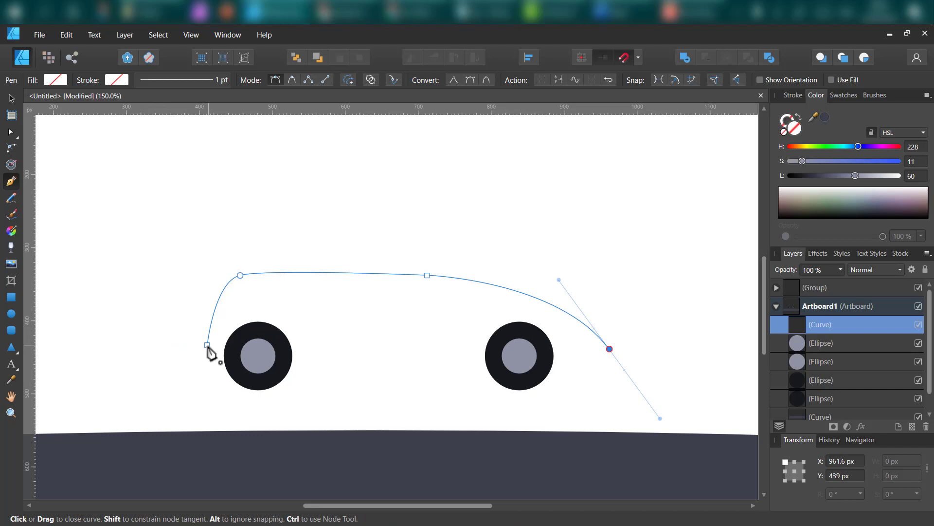
left_click(207, 345)
Adjust the car-body curve so the nose ends steeply with a nearly straight underside, and move the rear top node slightly inward.
left_click(10, 133)
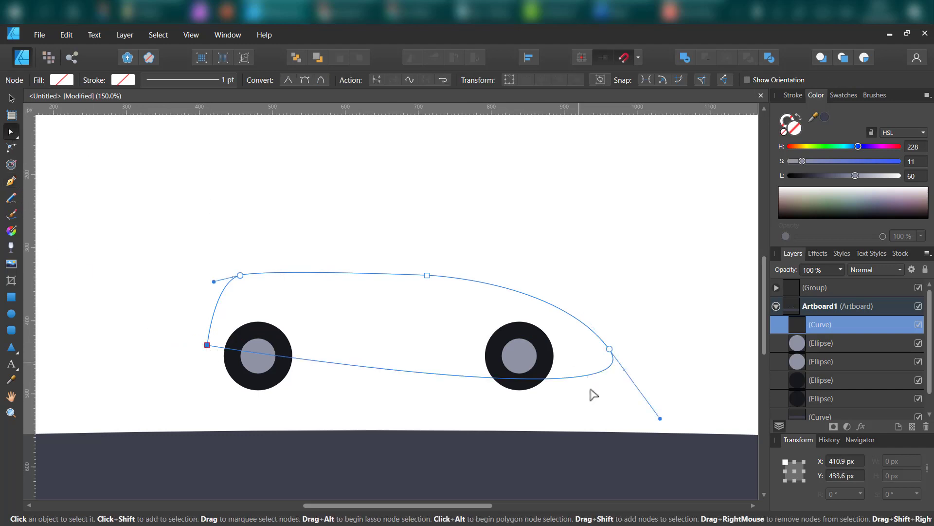
left_click_drag(661, 419, 610, 277)
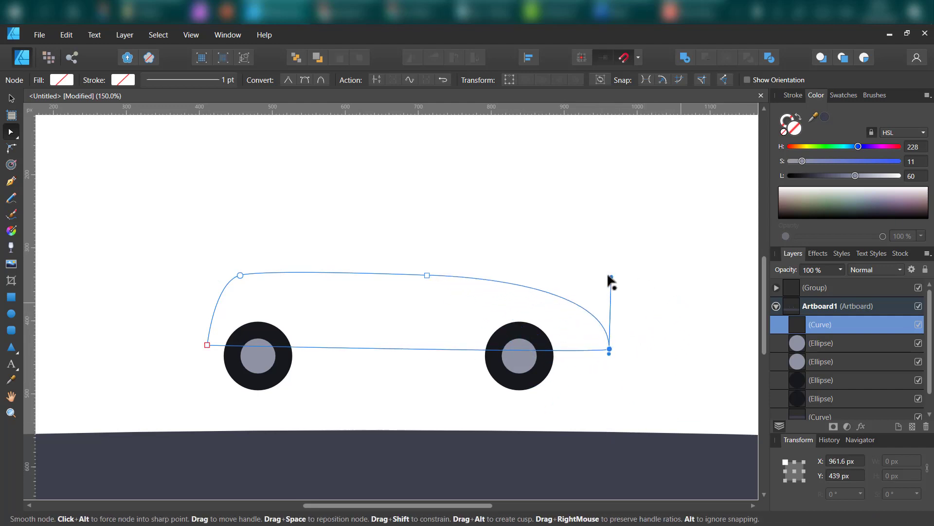
left_click_drag(240, 275, 258, 277)
Fill the car body with orange at hue 16, saturation 100, lightness 60, and send it behind the wheels.
left_click(796, 146)
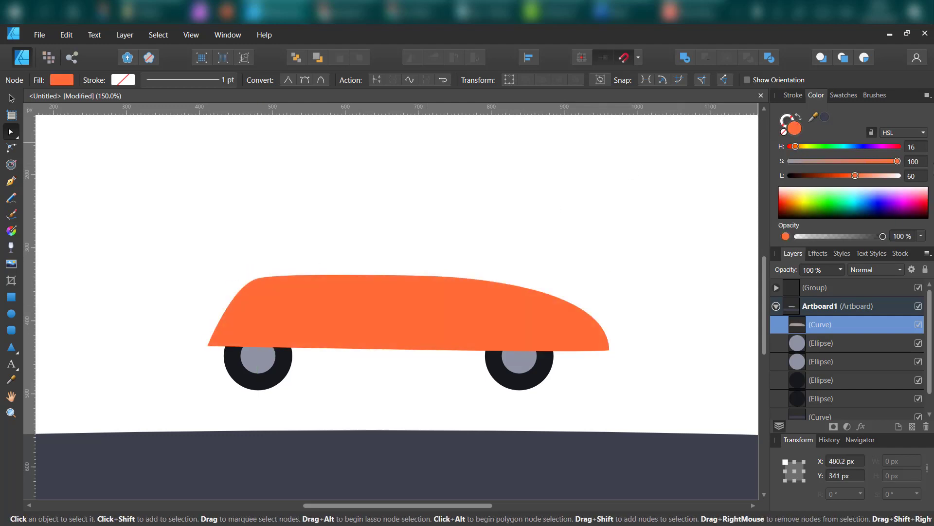
left_click(12, 98)
key("ctrl+shift+bracketleft")
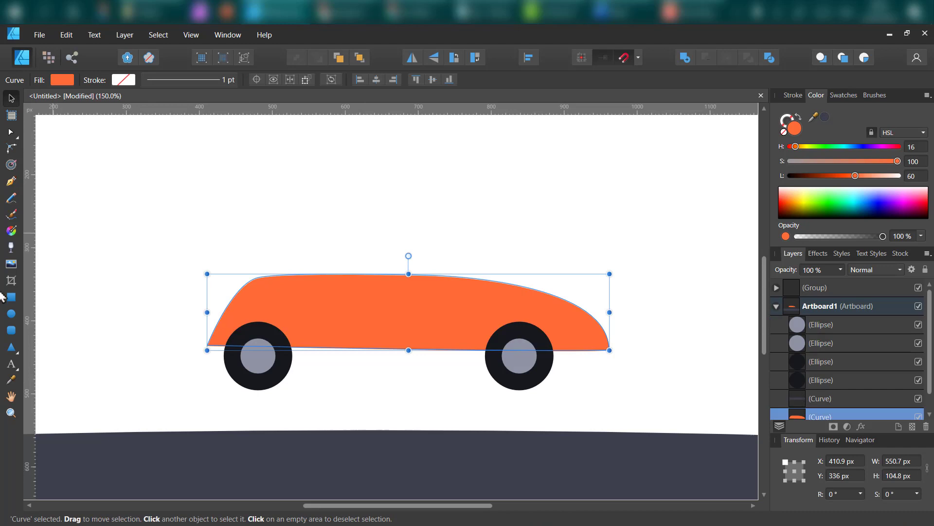
Draw a closed cabin outline about 282 by 124 px on the body, with a rounded rear roof corner and slanted windshield.
left_click(11, 181)
left_click(275, 285)
left_click_drag(292, 201, 324, 200)
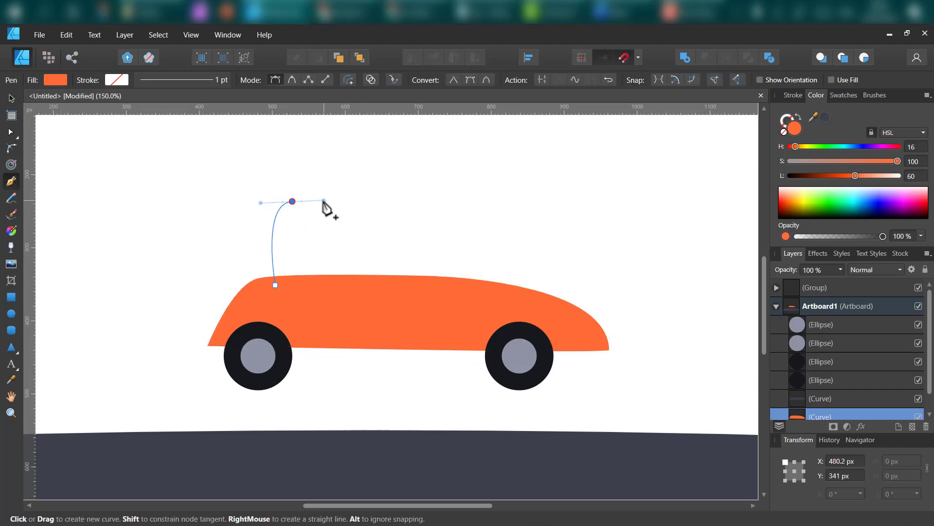
left_click(401, 201)
left_click(478, 291)
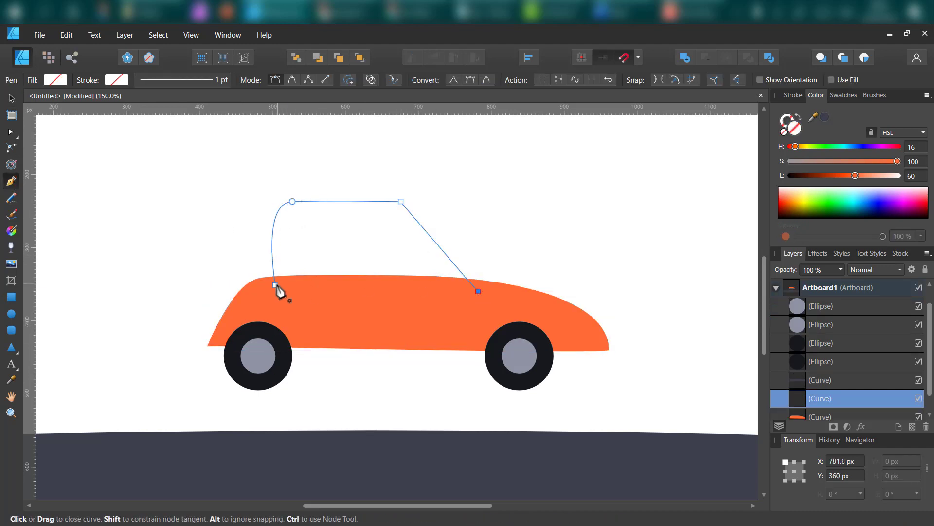
left_click(276, 285)
Fill the cabin with the orange sampled from the body and merge both shapes with the Add operation.
left_click(11, 97)
left_click_drag(814, 117, 478, 307)
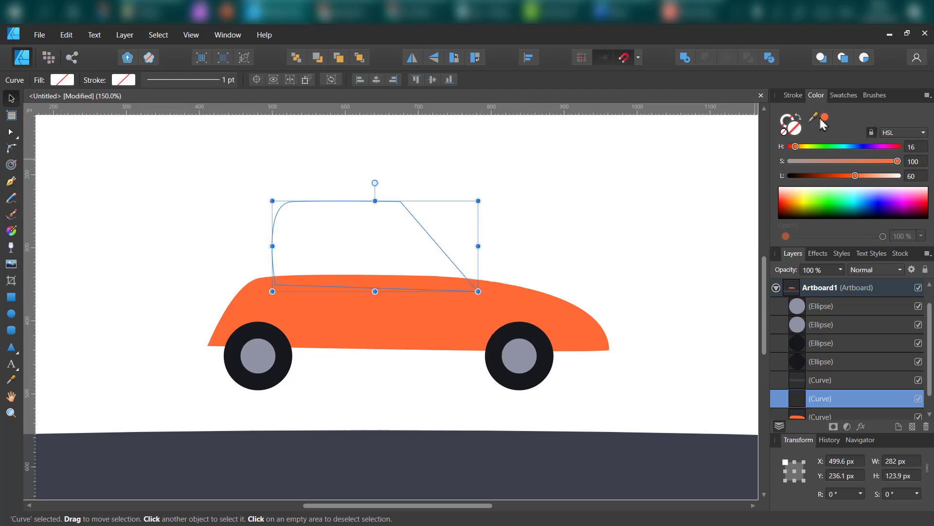
left_click(825, 117)
left_click_drag(856, 177, 855, 177)
left_click(438, 339, "shift")
left_click(685, 58)
Move the roof's front corner slightly forward and bow the windshield edge outward into a gentle curve.
key("a")
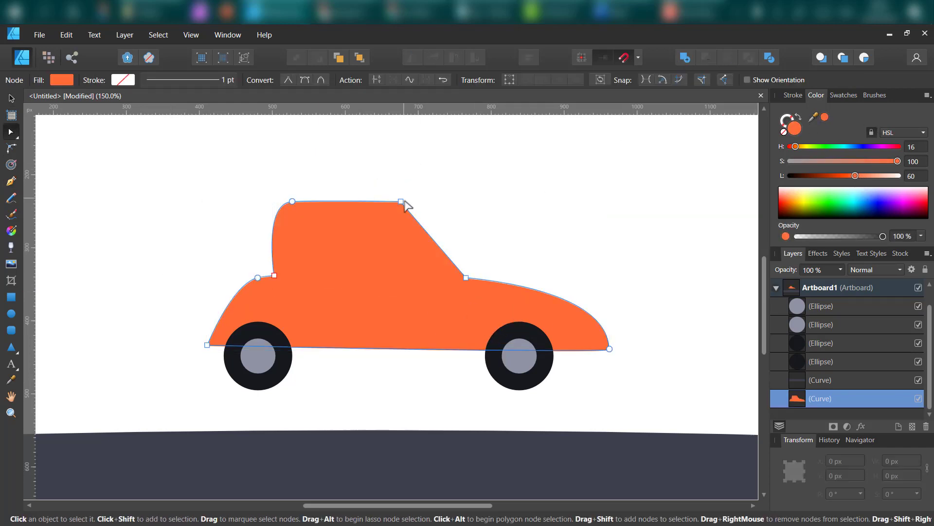
left_click_drag(407, 204, 418, 204)
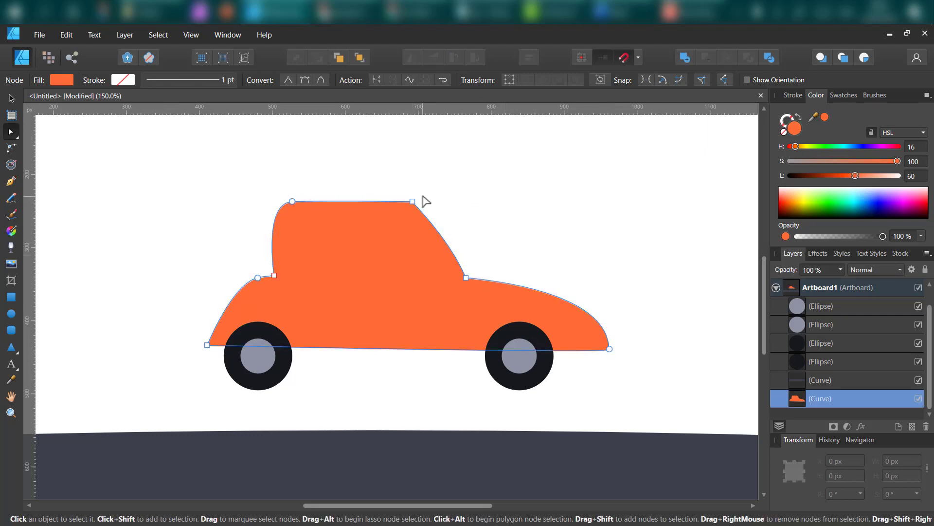
left_click(559, 211)
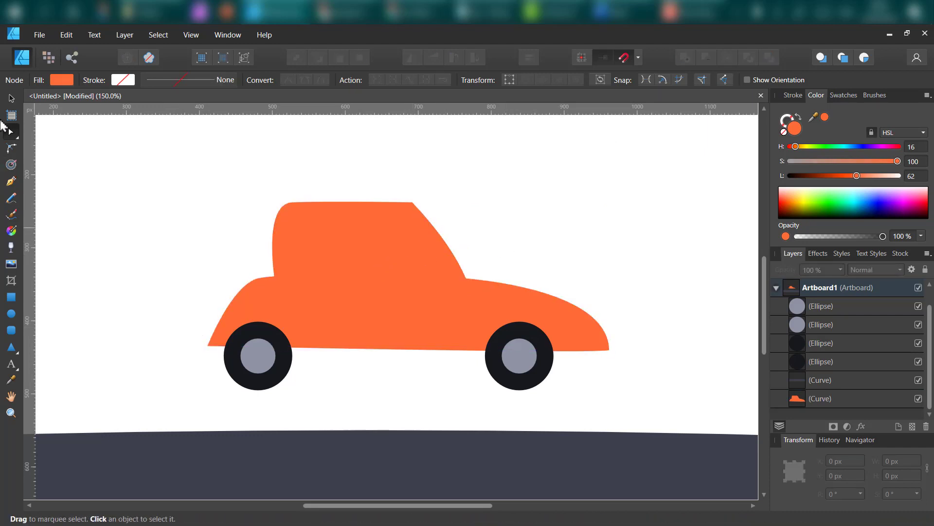
left_click(12, 98)
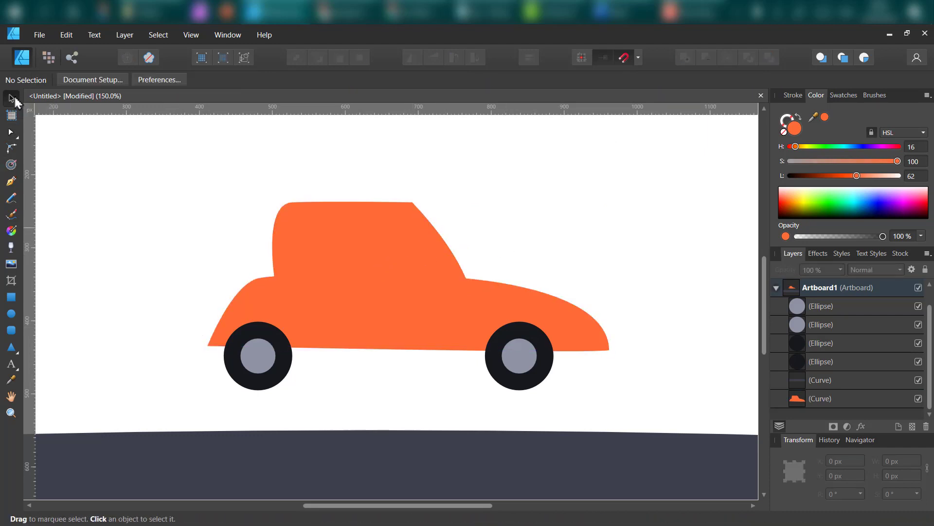
Draw a closed four-sided front window extending past the windshield edge and fill it with the orange darkened to lightness 31.
left_click(11, 181)
left_click(429, 209)
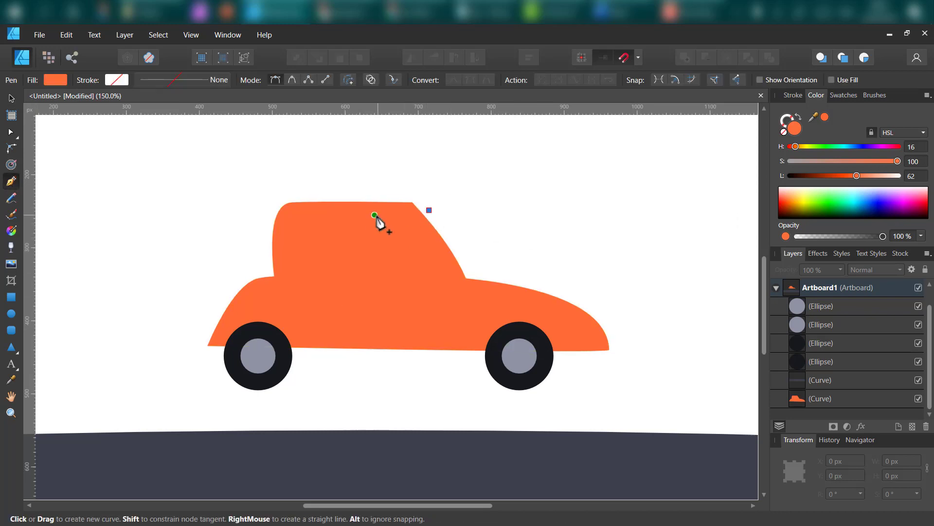
left_click(394, 213)
left_click(393, 276)
left_click(493, 276)
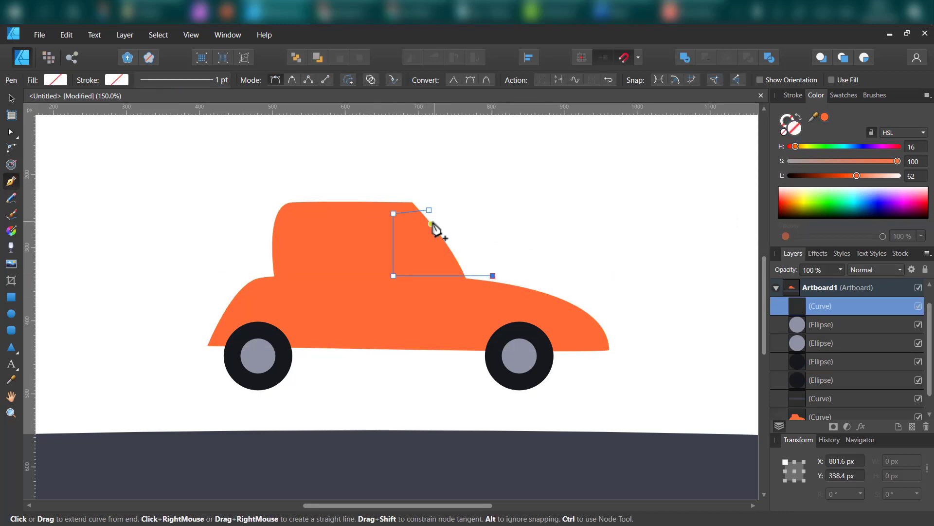
left_click(429, 210)
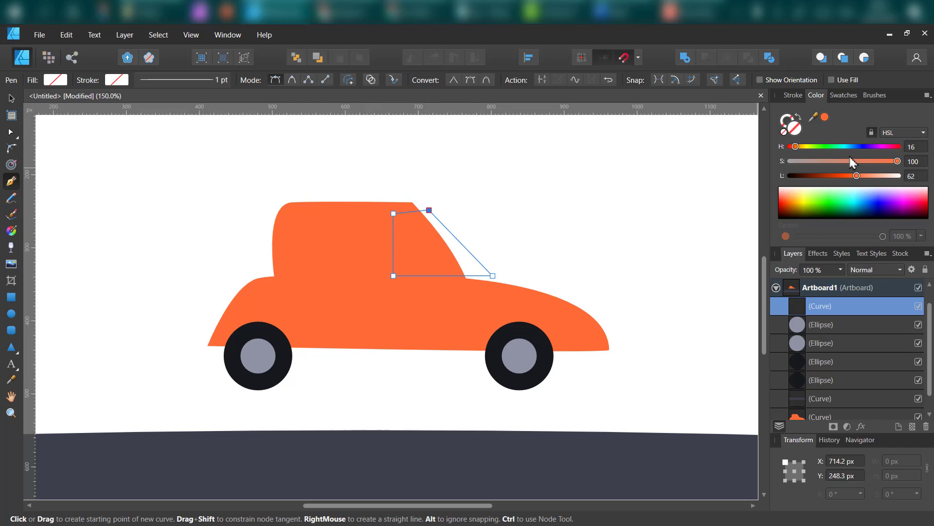
Draw a closed four-sided middle window behind the front one and set its fill lightness to 23.
left_click(367, 215)
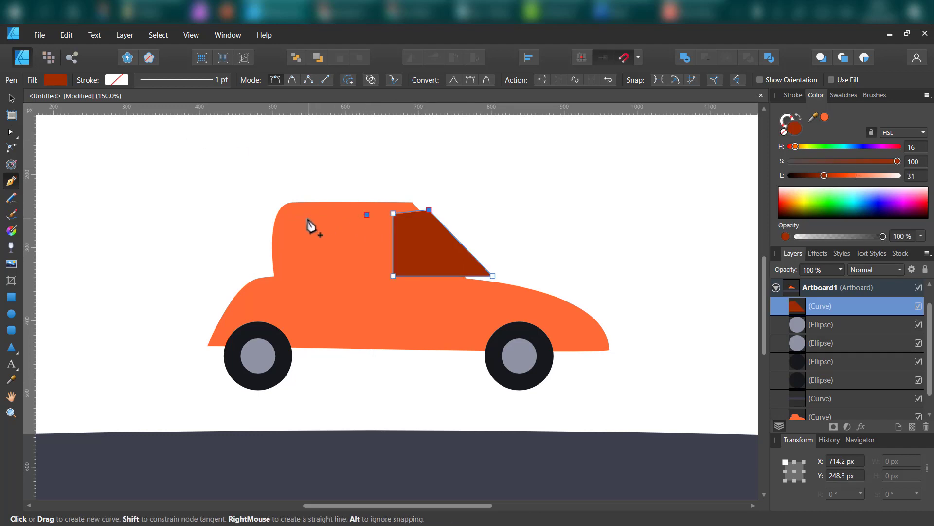
left_click(303, 276)
left_click(369, 276)
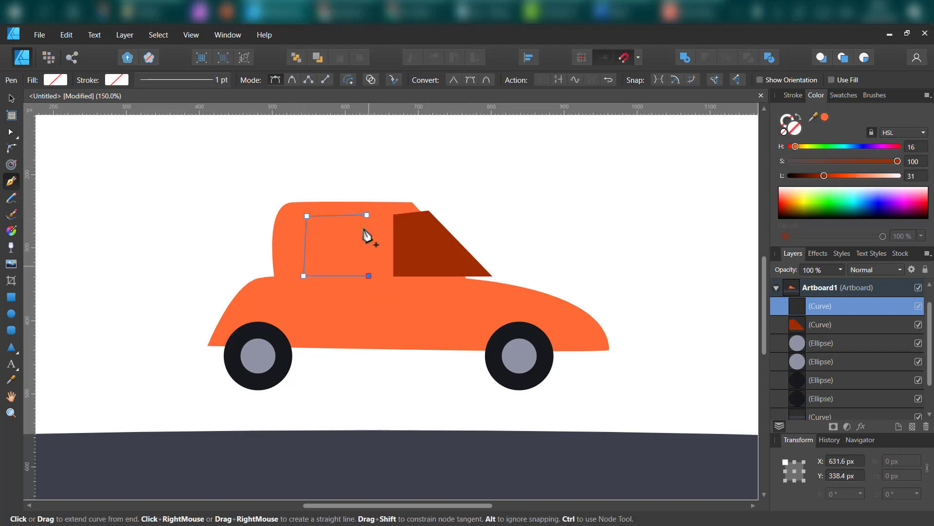
left_click(367, 214)
left_click(815, 176)
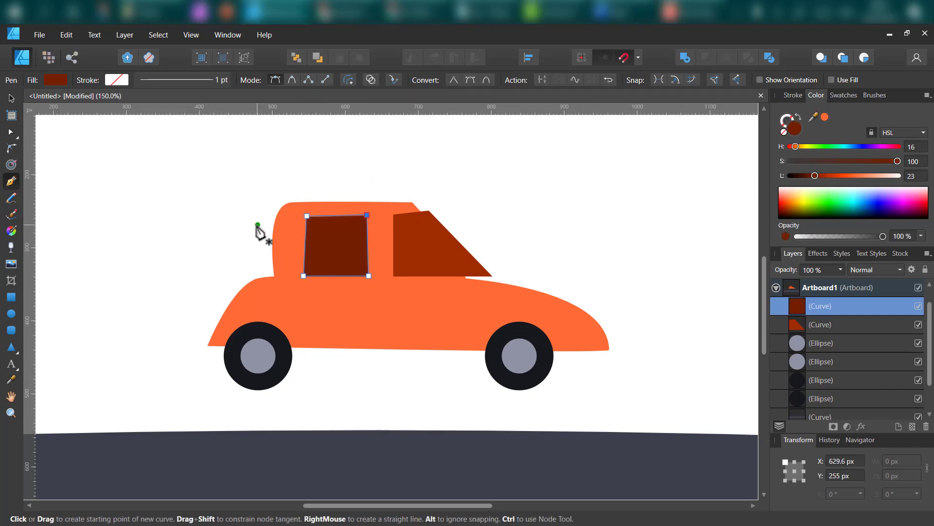
Draw a closed rear window extending past the cabin's back edge and set its fill lightness to 12.
left_click_drag(292, 215, 275, 211)
left_click(292, 275)
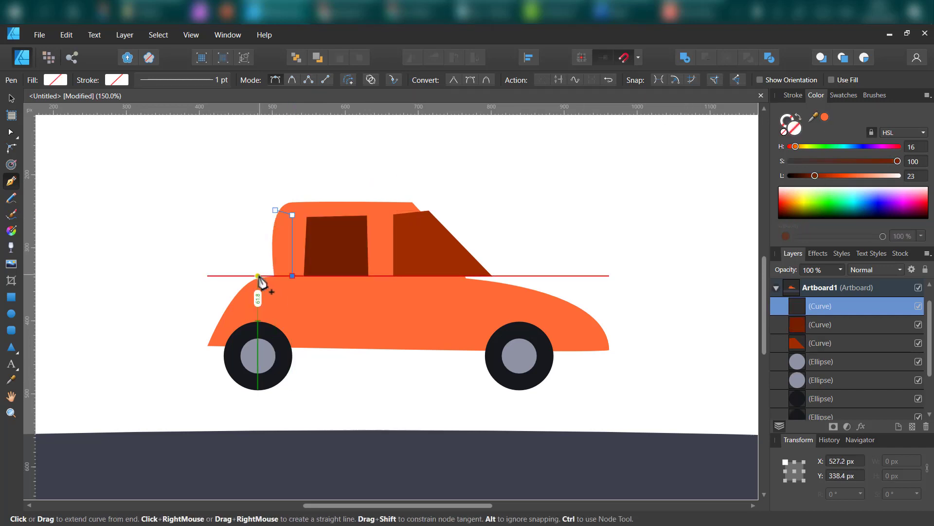
left_click(258, 276)
left_click(276, 211)
left_click(803, 176)
key("v")
left_click(150, 162)
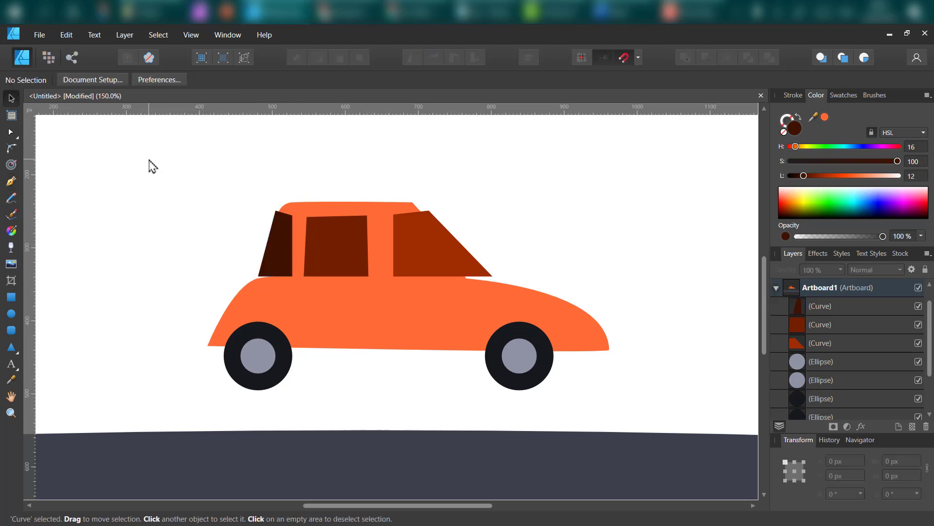
Intersect the front window with a copy of the car body and darken the trimmed shape to lightness 35.
left_click(458, 336)
left_click(438, 244, "shift")
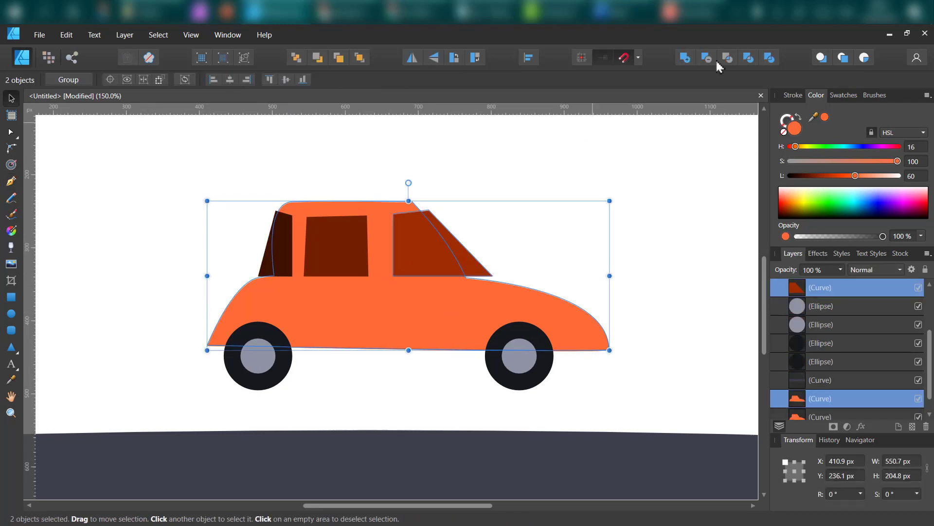
left_click(728, 59)
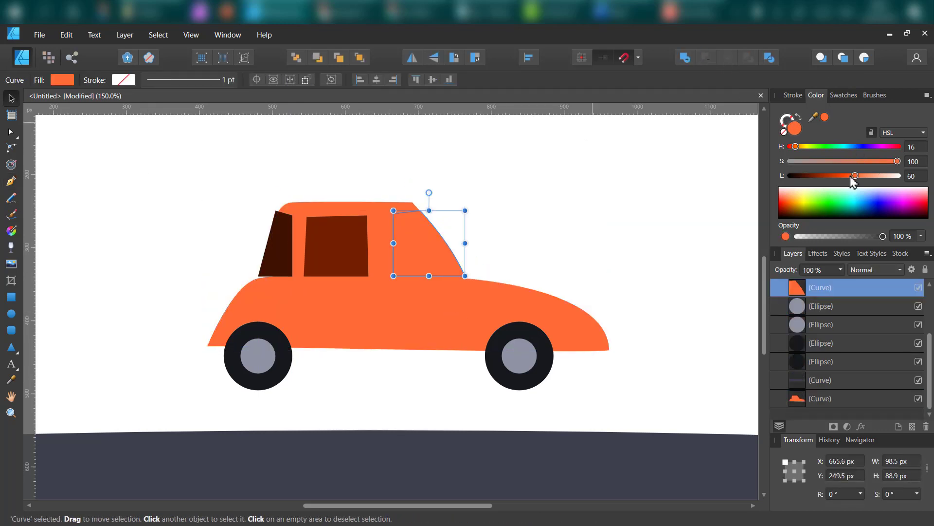
left_click_drag(855, 175, 831, 176)
Intersect the rear window with a copy of the car body to trim it to the cabin's back edge.
left_click(437, 322)
left_click(338, 250, "shift")
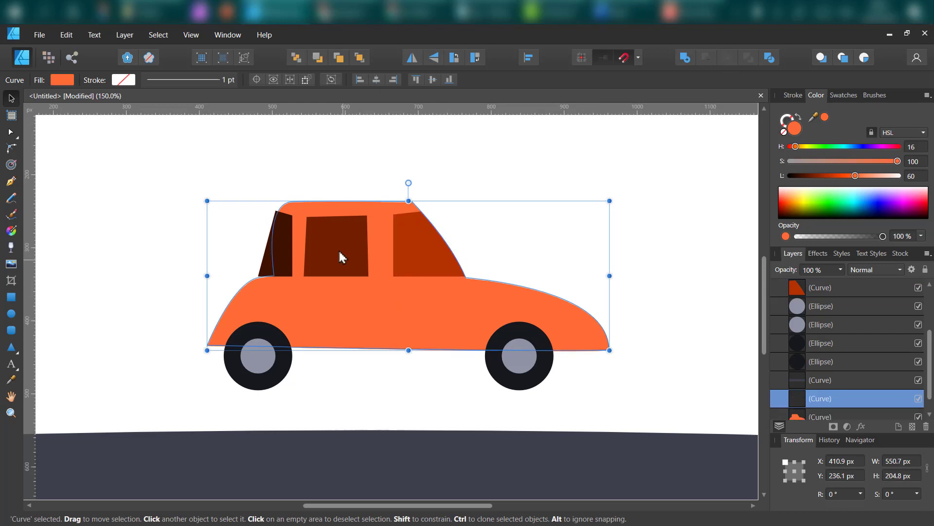
left_click(474, 154)
left_click(298, 239)
left_click(276, 241, "shift")
left_click(727, 59)
Fill the rear and middle windows with the colour sampled from the front window, and widen the middle window toward the front.
left_click_drag(813, 117, 444, 237)
left_click(825, 117)
left_click(336, 246)
left_click_drag(813, 116, 413, 287)
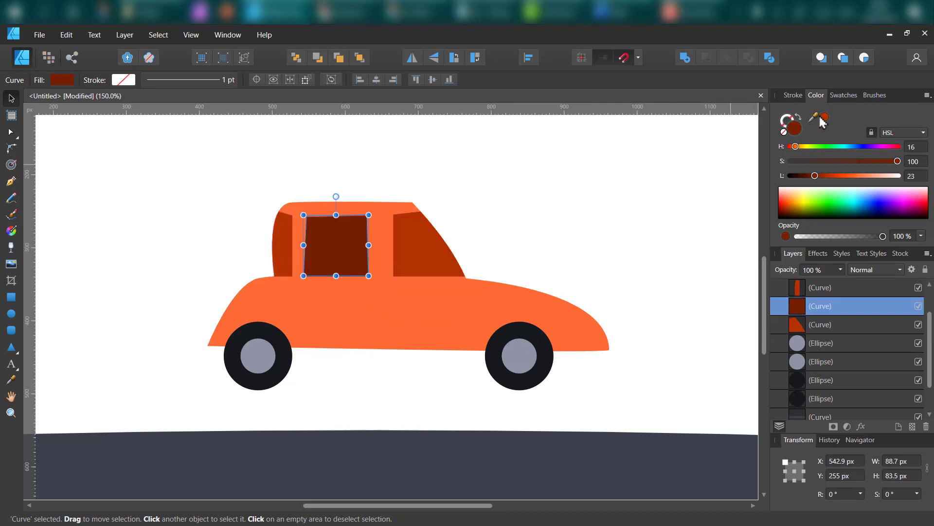
left_click(825, 117)
left_click_drag(369, 245, 382, 244)
left_click(664, 218)
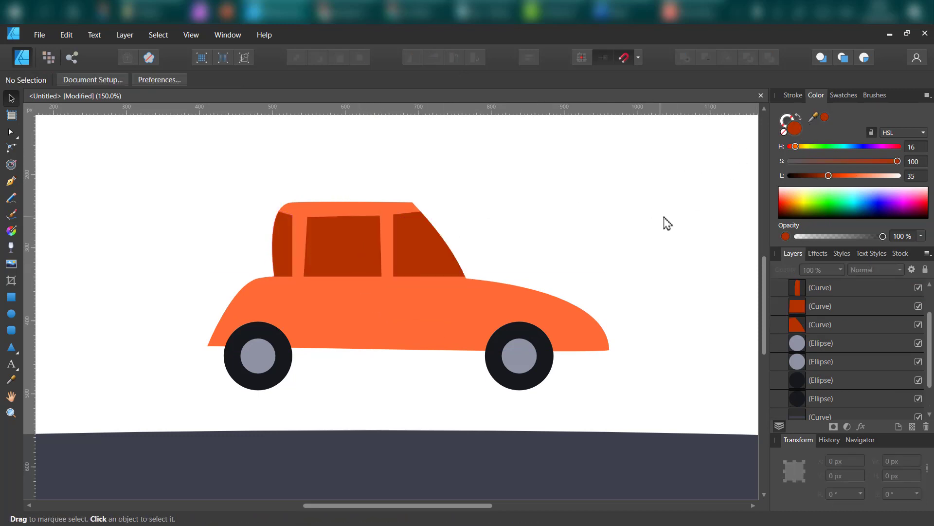
Draw a rounded-rectangle door handle about 27 by 7 px below the front window and set its fill lightness to 72.
left_click(12, 330)
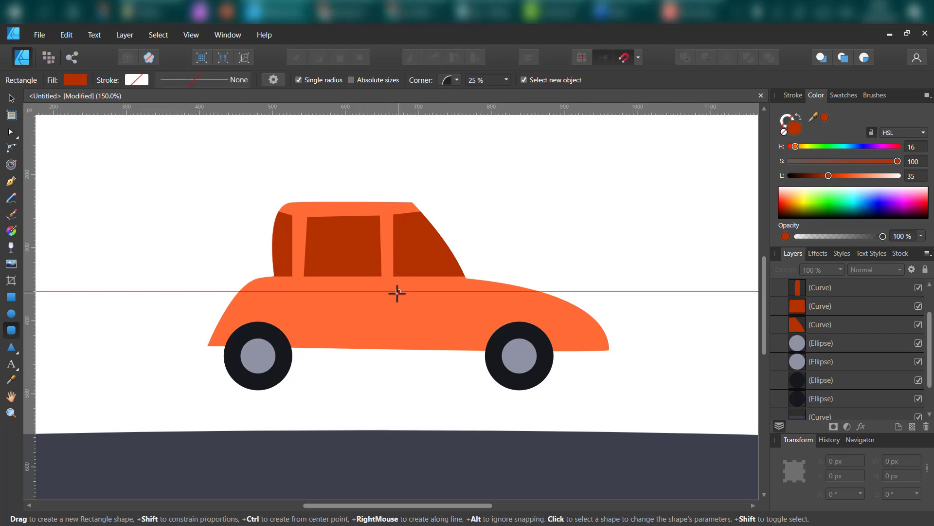
left_click_drag(430, 292, 449, 297)
left_click_drag(828, 175, 867, 175)
left_click(11, 100)
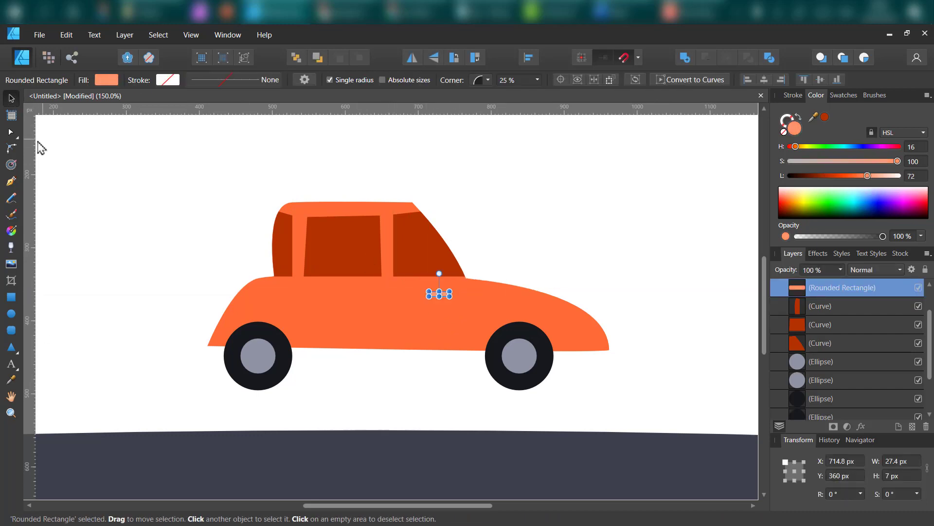
Set the door handle's corner rounding to 50 %.
key("ctrl+plus")
key("ctrl+plus")
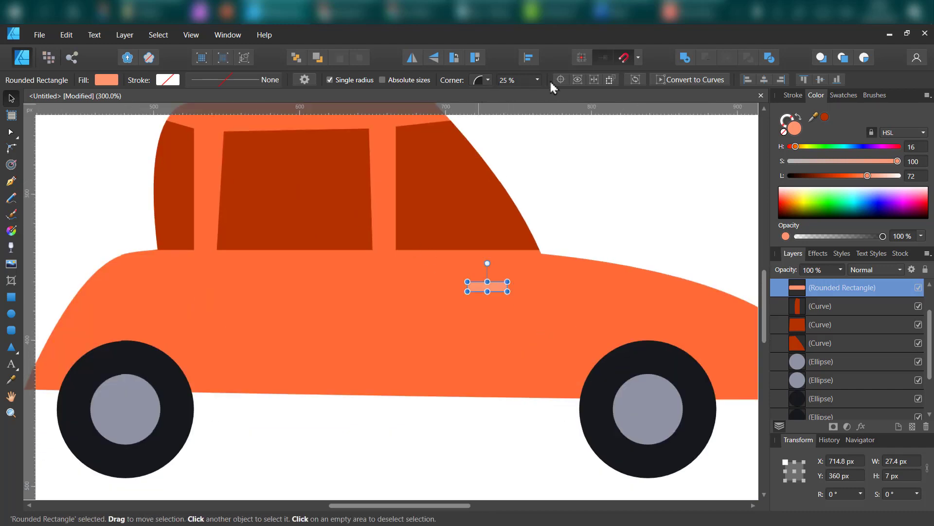
left_click_drag(540, 93, 581, 92)
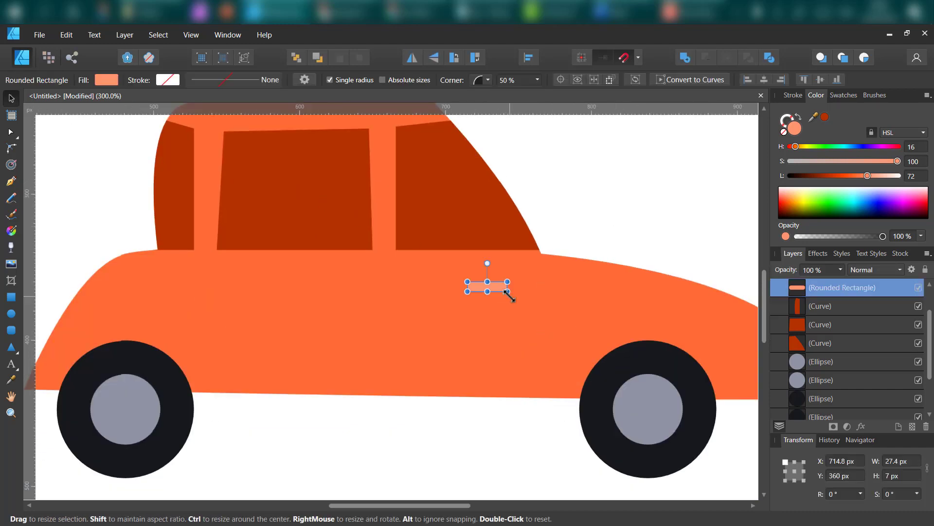
Enlarge the door handle to 28.2 by 8.6 px and place a copy level with it below the middle window.
left_click_drag(507, 291, 297, 287)
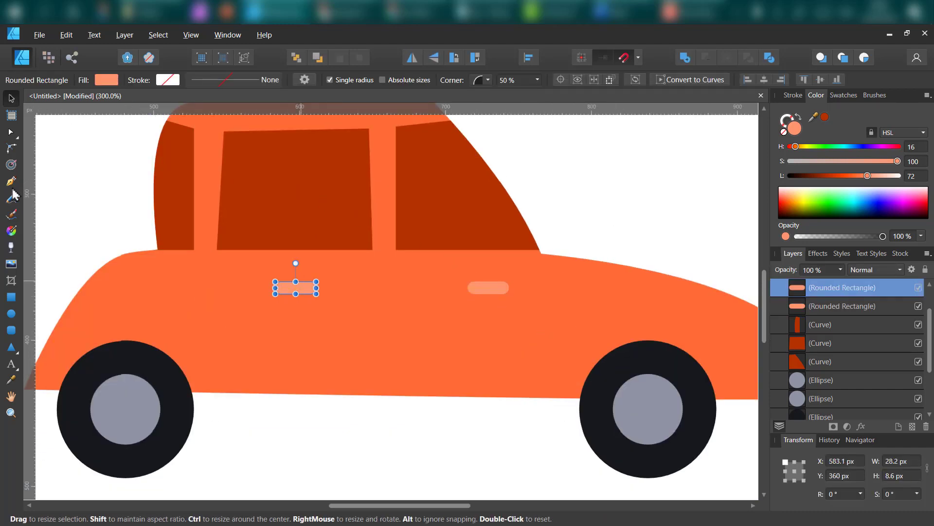
key("p")
key("m")
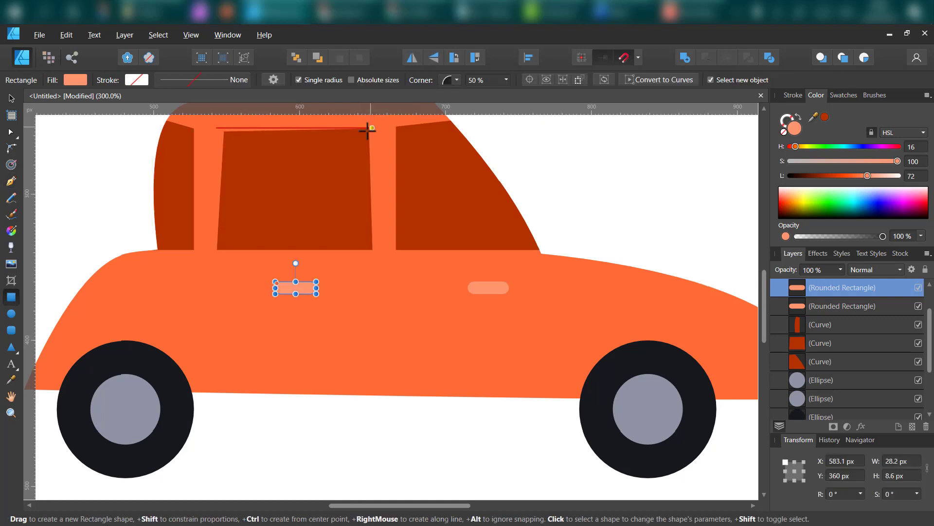
Delete the front door handle and move the remaining one forward and slightly up, beneath the front half of the middle window.
key("v")
left_click(488, 287)
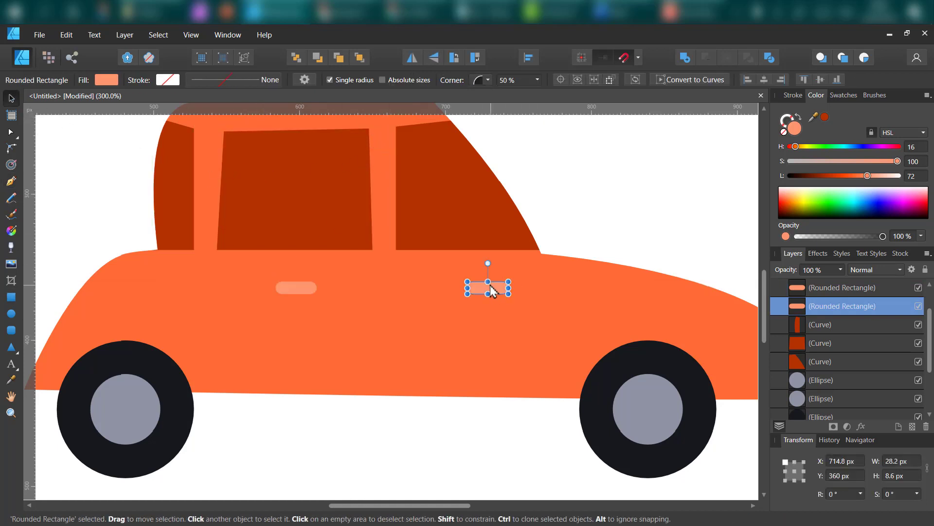
key("Delete")
left_click_drag(290, 291, 329, 291)
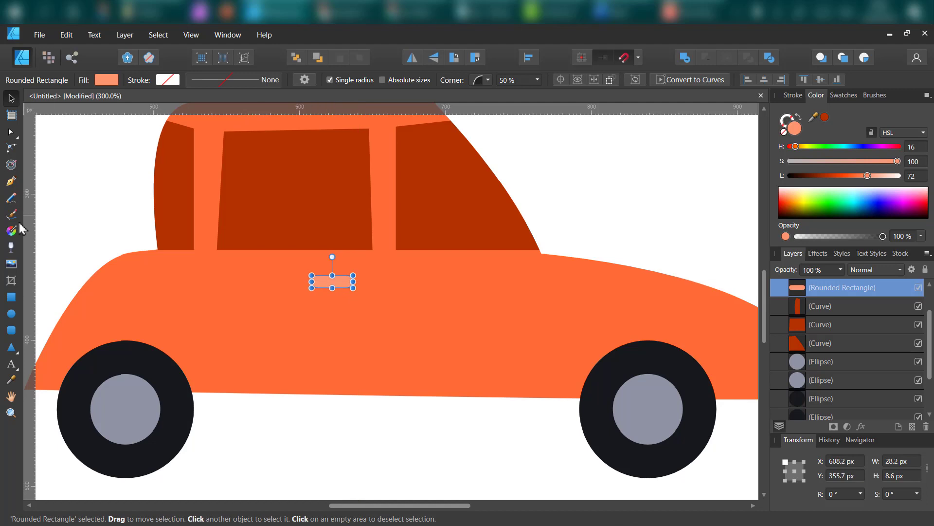
Draw a narrow vertical door line along the middle window's front edge down the body, and extend the window's upper front corner to it.
left_click(11, 297)
left_click_drag(372, 128, 378, 386)
key("v")
left_click(232, 178)
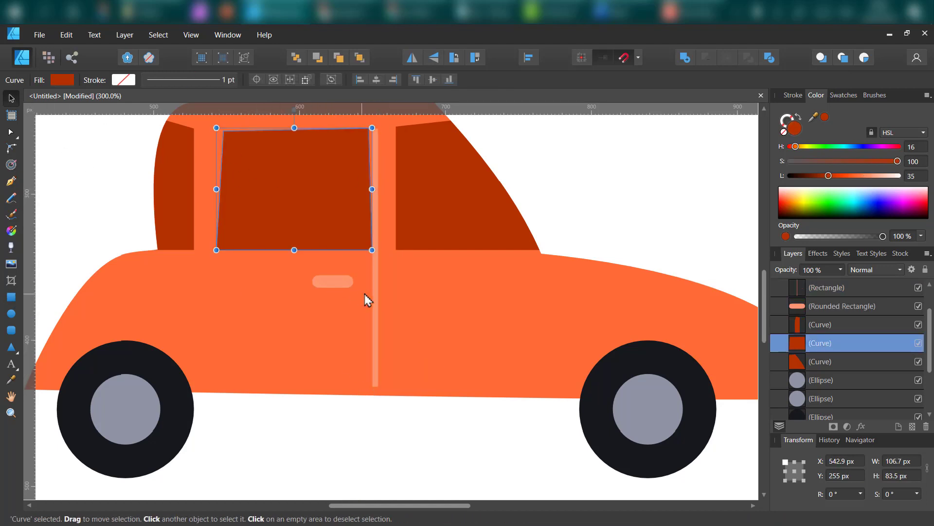
left_click(10, 133)
left_click(372, 128)
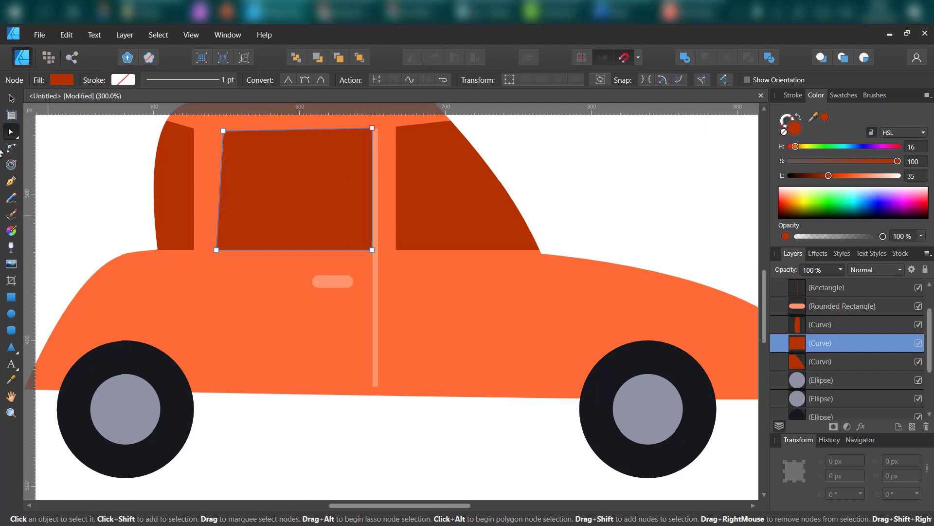
scroll(273, 380, "down", 1)
left_click(271, 394)
Draw a rounded bumper bar about 568.5 by 21.2 px along the car's base and fill it with saturation 39 and lightness 52.
left_click(11, 330)
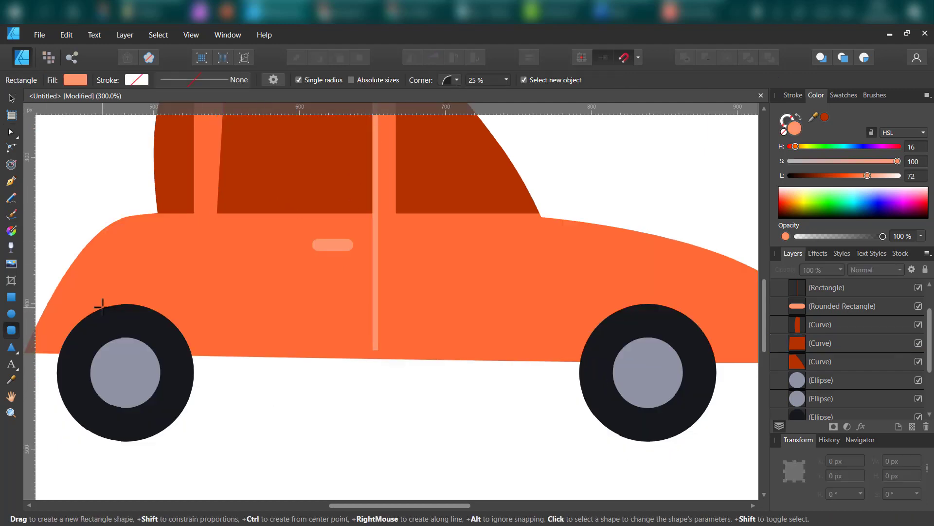
key("ctrl+minus")
left_click_drag(137, 322, 690, 342)
left_click_drag(897, 161, 849, 164)
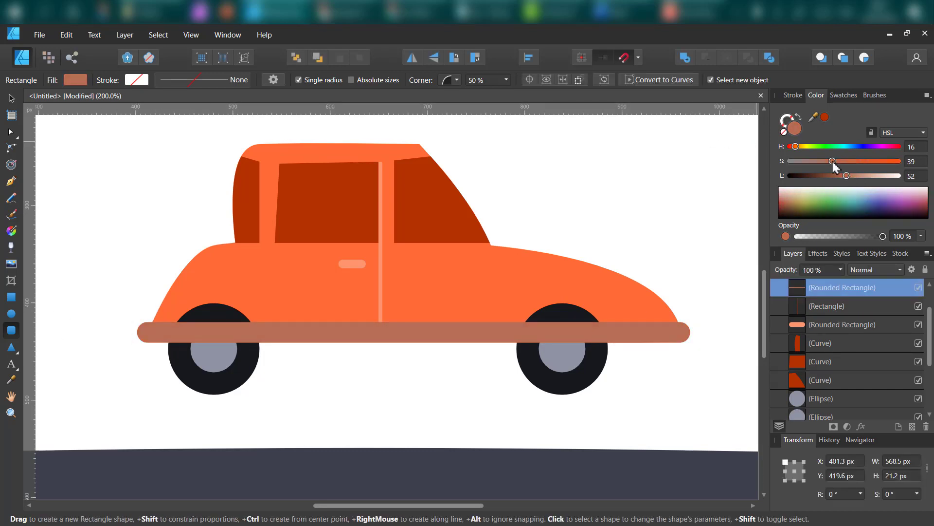
Bring both tyres and their hubs in front of the bumper bar.
key("v")
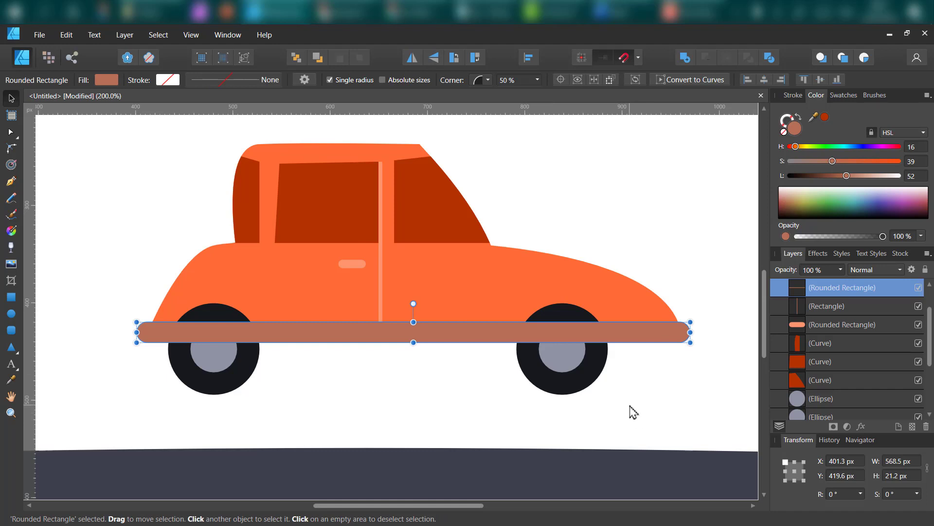
left_click_drag(634, 415, 146, 297)
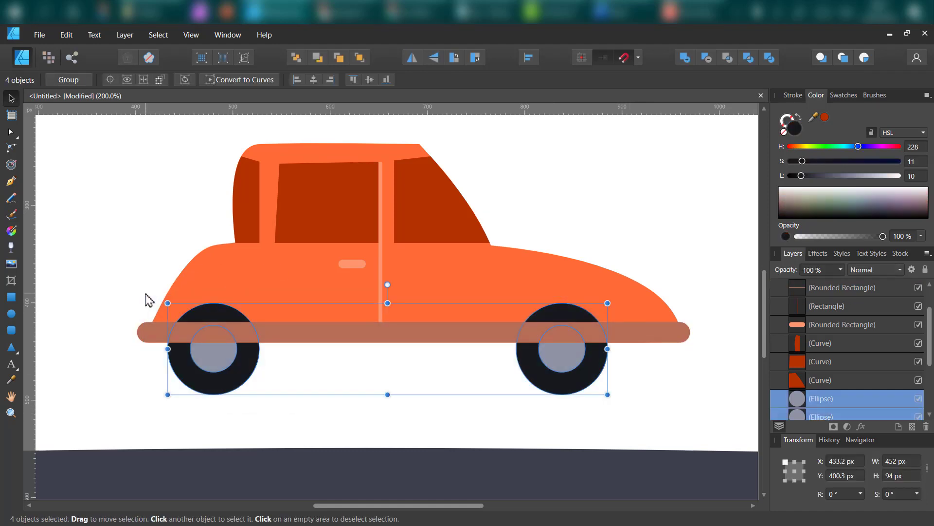
left_click(679, 215)
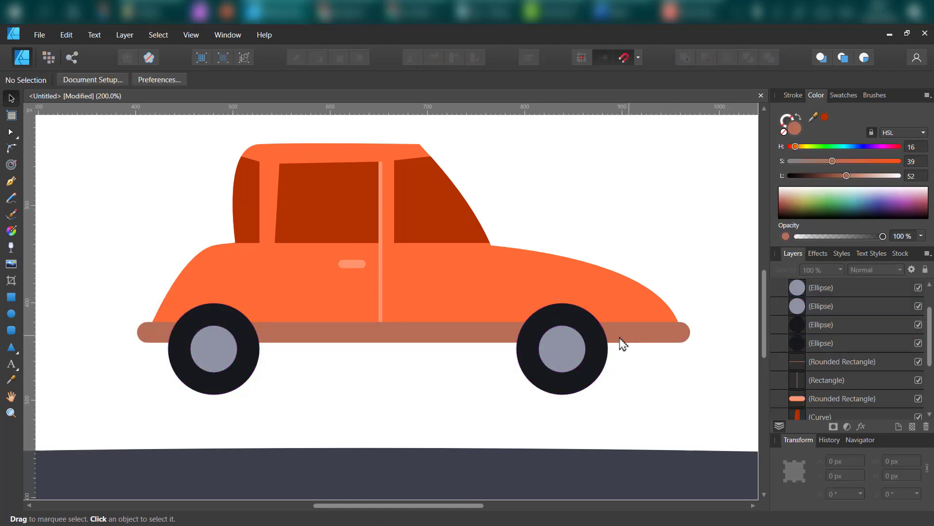
scroll(598, 355, "up", 2)
scroll(535, 390, "left", 5)
left_click_drag(516, 469, 240, 265)
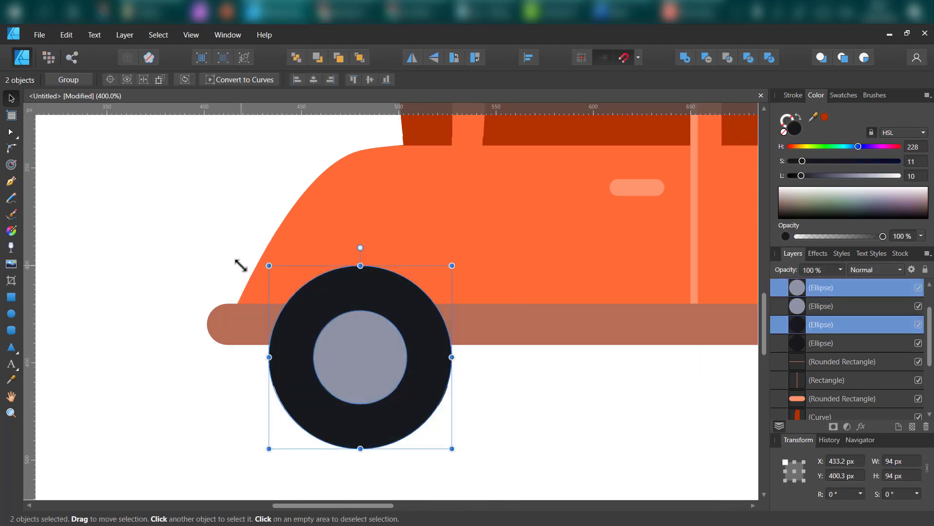
scroll(240, 264, "down", 3)
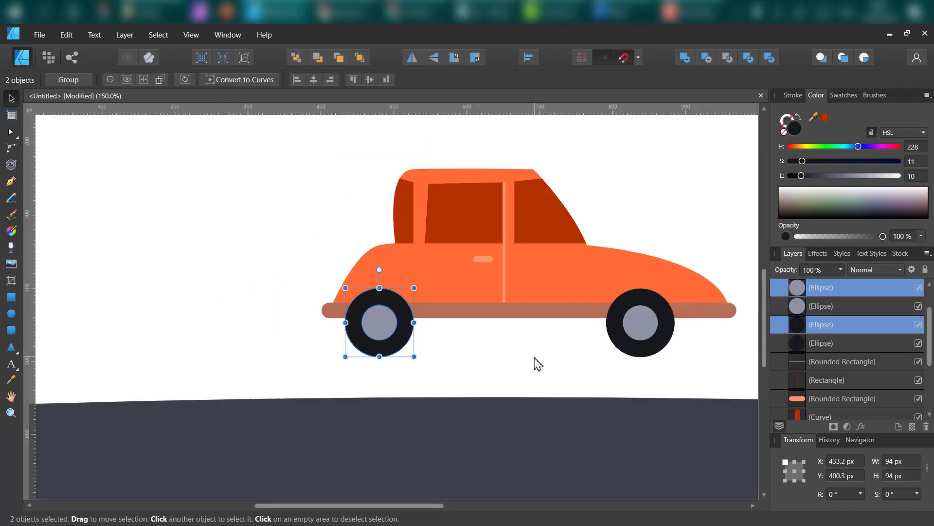
left_click(535, 358)
Duplicate the front tyre circle and enlarge the copy from its centre to about 121.3 px.
left_click_drag(700, 347, 565, 346)
key("ctrl+plus")
key("ctrl+plus")
left_click_drag(589, 301, 491, 312)
left_click(575, 311)
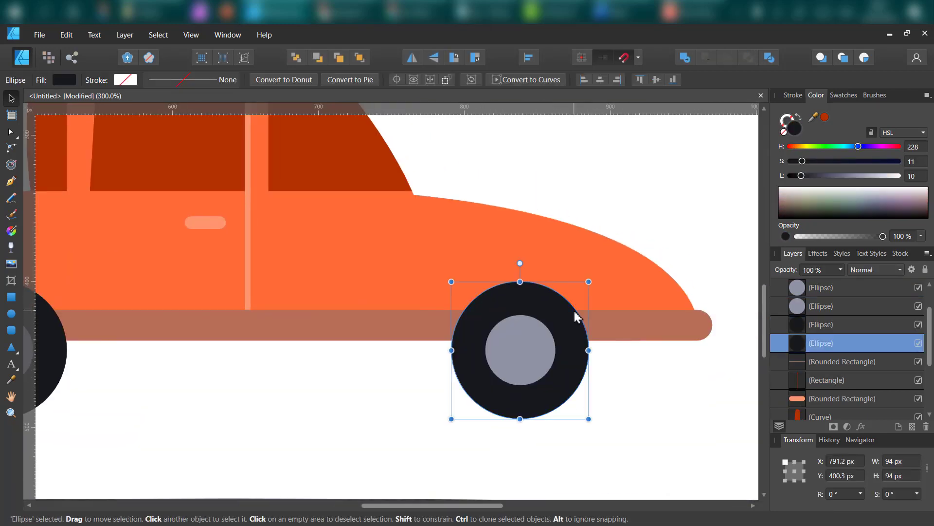
key("ctrl+j")
left_click_drag(588, 419, 609, 438)
Fill the enlarged circle with the colour sampled from the bumper bar and send it behind the tyres and bumper.
left_click_drag(672, 295, 681, 325)
left_click(825, 117)
key("ctrl+bracketleft")
key("ctrl+bracketleft")
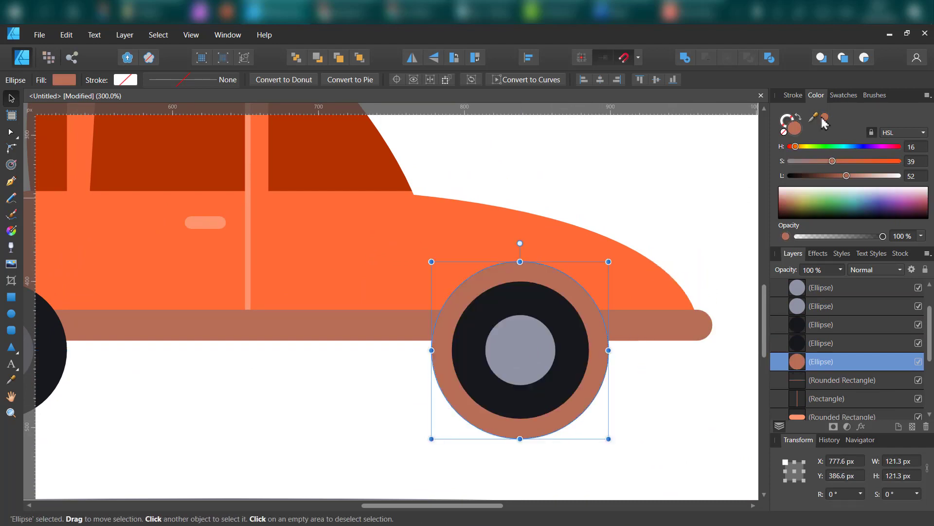
Draw a rectangle over the enlarged circle's lower part, starting at the bumper's mid-height, and select both shapes.
left_click(12, 296)
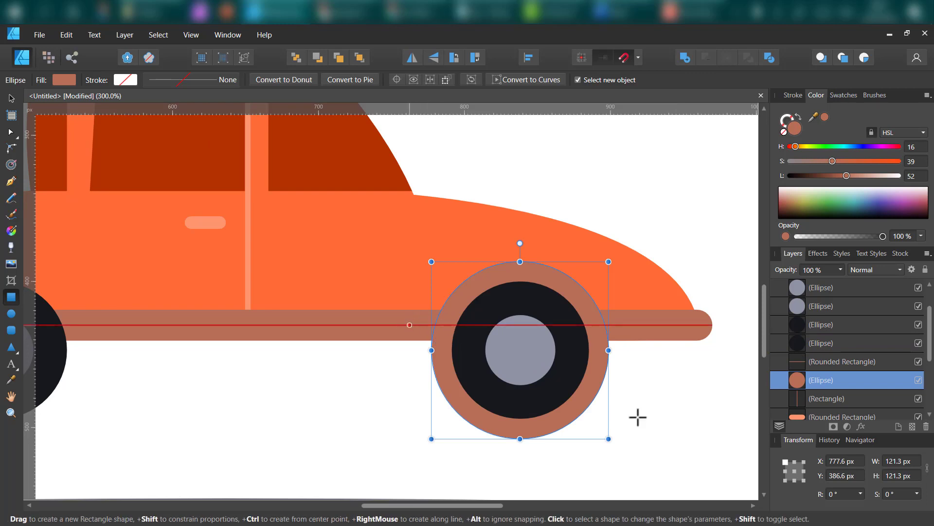
left_click_drag(688, 476, 409, 325)
key("v")
left_click(564, 277, "shift")
Try to intersect the rectangle with the enlarged circle, and undo the operation.
left_click(728, 57)
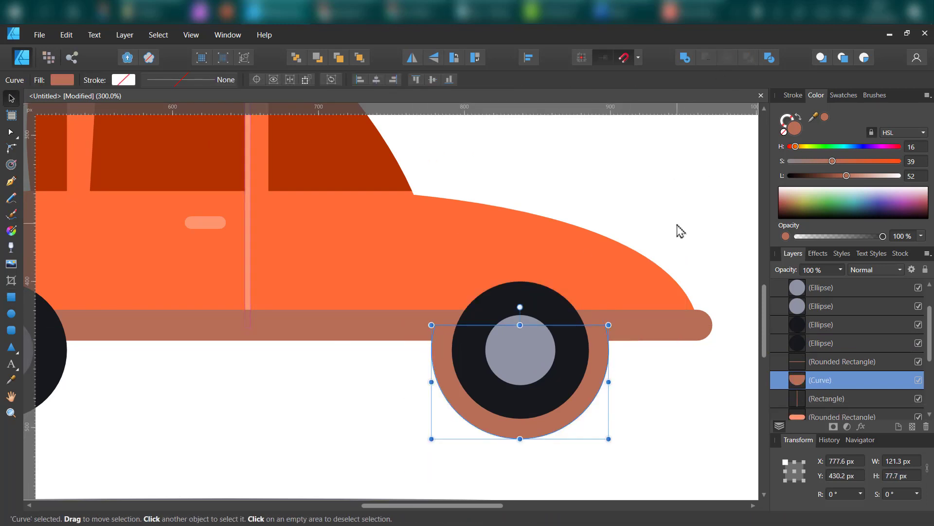
key("ctrl+z")
left_click(653, 243)
key("ctrl+z")
Subtract the rectangle from the circle to form the front wheel arch, and place a level copy over the rear wheel.
left_click(706, 58)
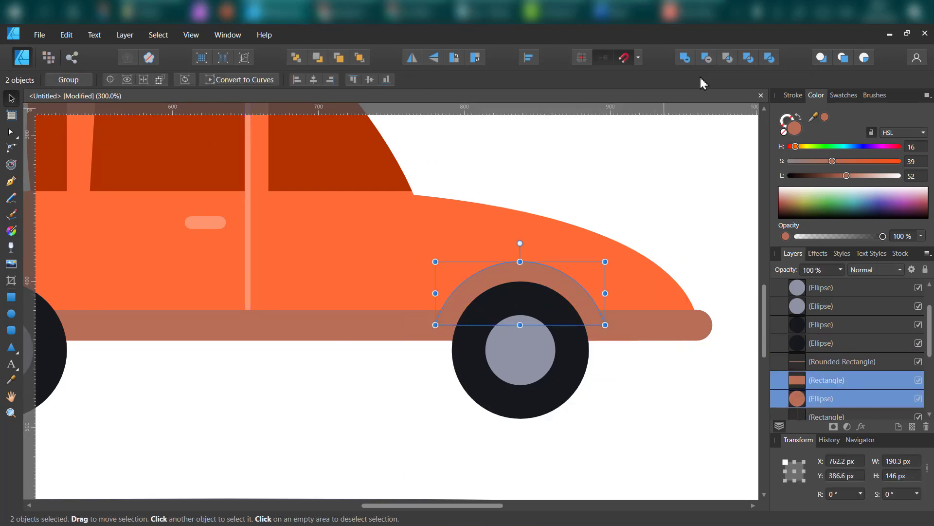
left_click(654, 243)
left_click(567, 283)
left_click_drag(321, 356, 520, 379)
left_click_drag(738, 296, 215, 296)
left_click(401, 419)
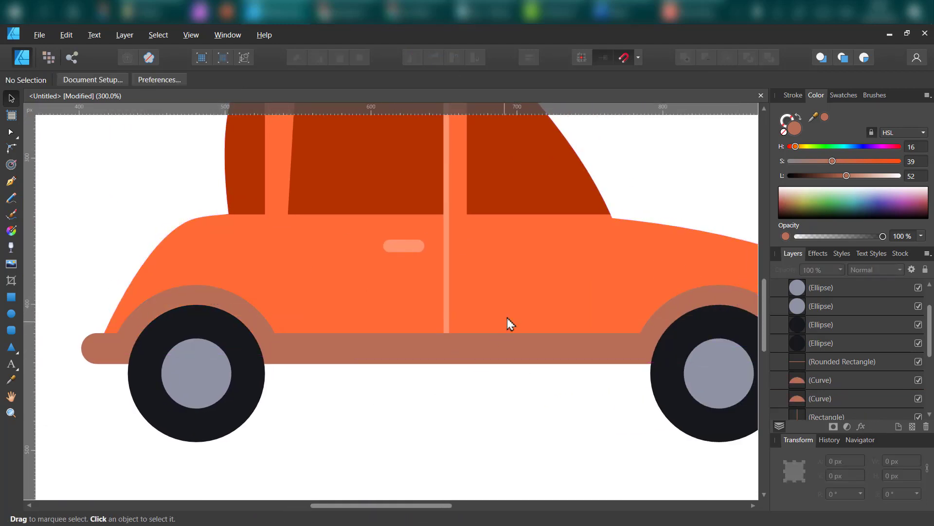
Duplicate the front wheel's hub, shrink the copy to about 5.6 px and set its fill lightness to 42.
scroll(248, 348, "right", 5)
scroll(288, 341, "down", 3)
scroll(568, 286, "up", 3, "ctrl")
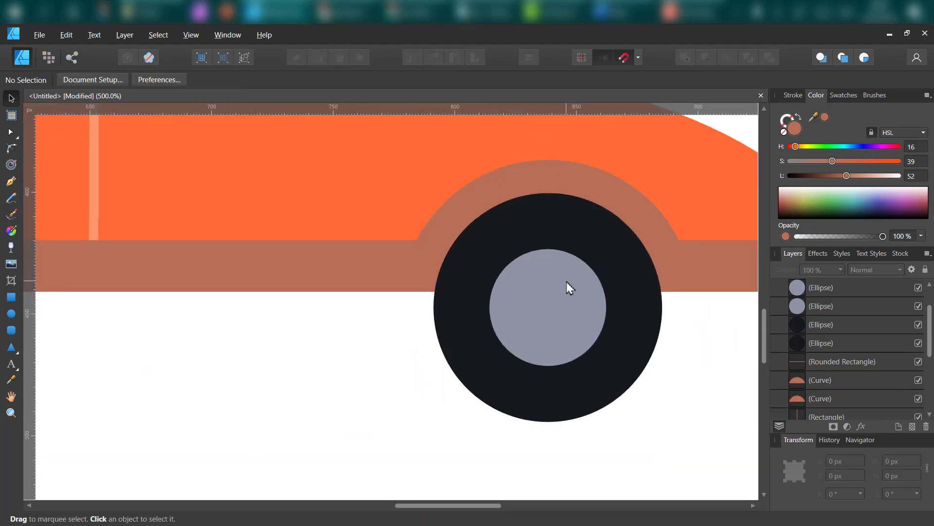
left_click(565, 282)
key("ctrl+j")
left_click_drag(606, 365, 540, 300)
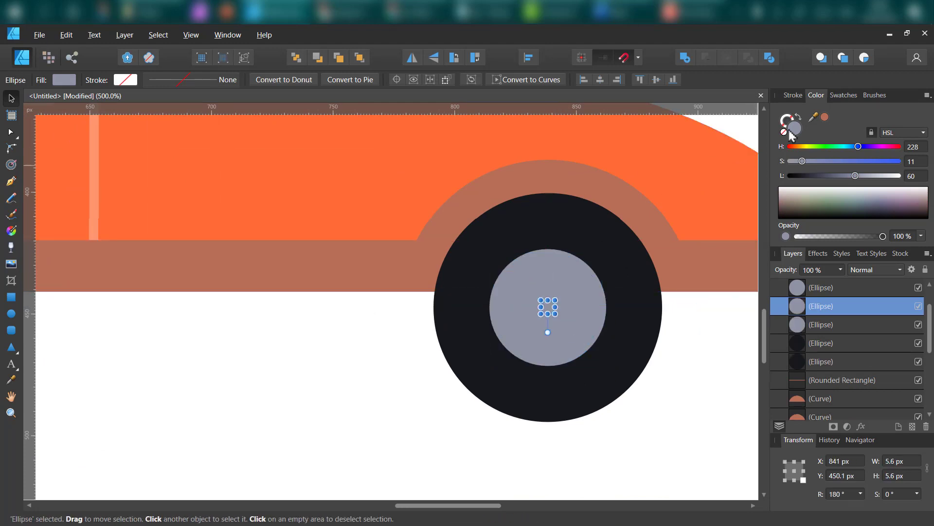
left_click_drag(840, 176, 832, 176)
Copy the small circle into a two-by-two set of bolts, group them and position the group at the front hub's centre.
mouse_move(550, 310)
left_mouse_down()
mouse_move(527, 286)
mouse_move(560, 284)
mouse_move(562, 326)
left_mouse_up()
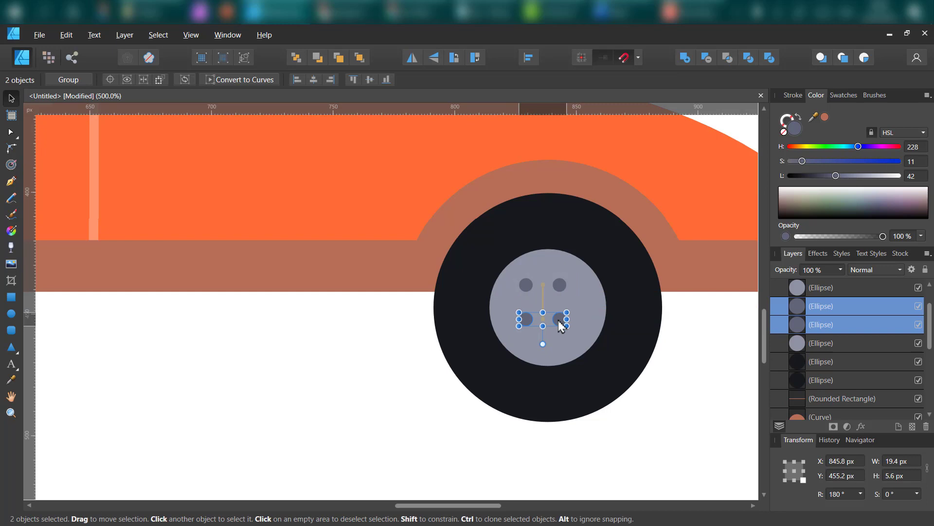
left_click(560, 285, "shift")
left_click(526, 285, "shift")
key("ctrl+g")
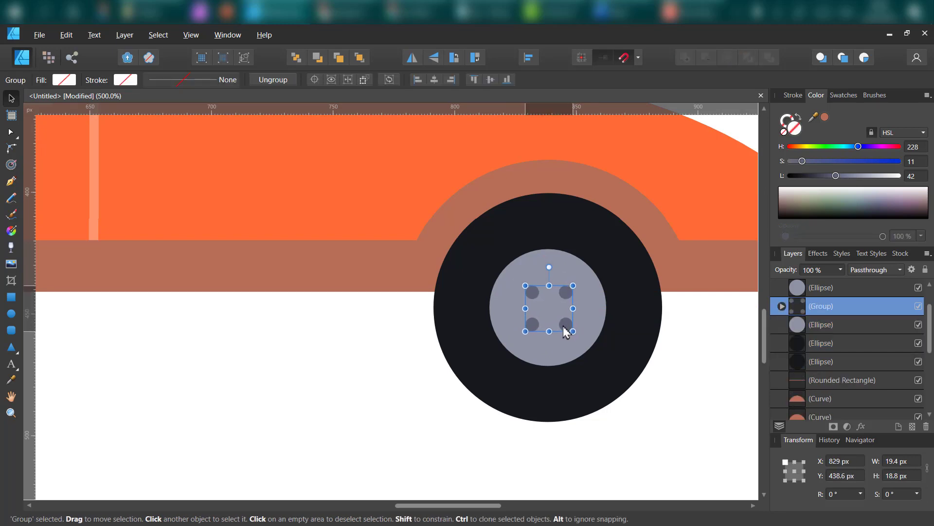
Place a copy of the bolt group on the rear hub and bring it in front of the hub.
key("ctrl+minus")
key("ctrl+minus")
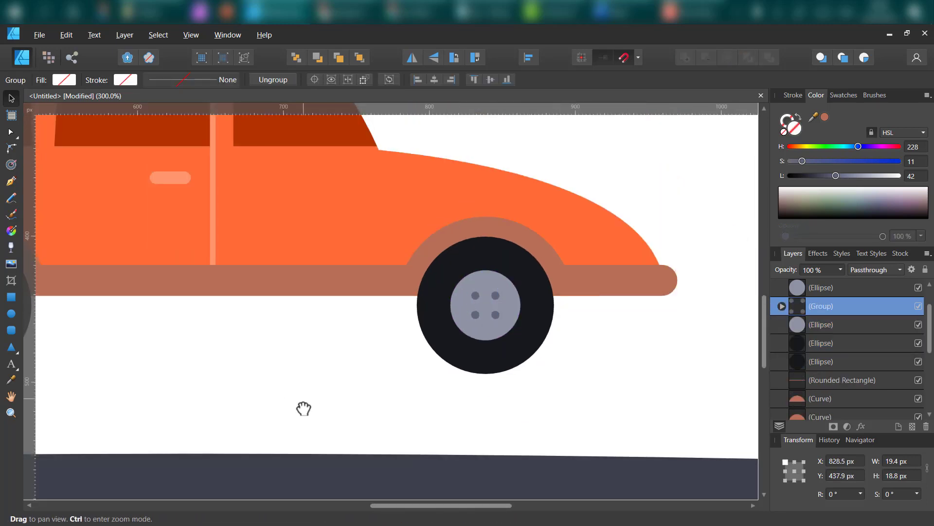
left_click_drag(304, 409, 500, 420)
left_click_drag(689, 325, 168, 331, "ctrl")
key("ctrl+]")
left_click(390, 353)
Draw a closed headlight shape with the Pen tool over the car's nose and fill it with the door handle's colour.
scroll(390, 352, "up", 3)
key("space")
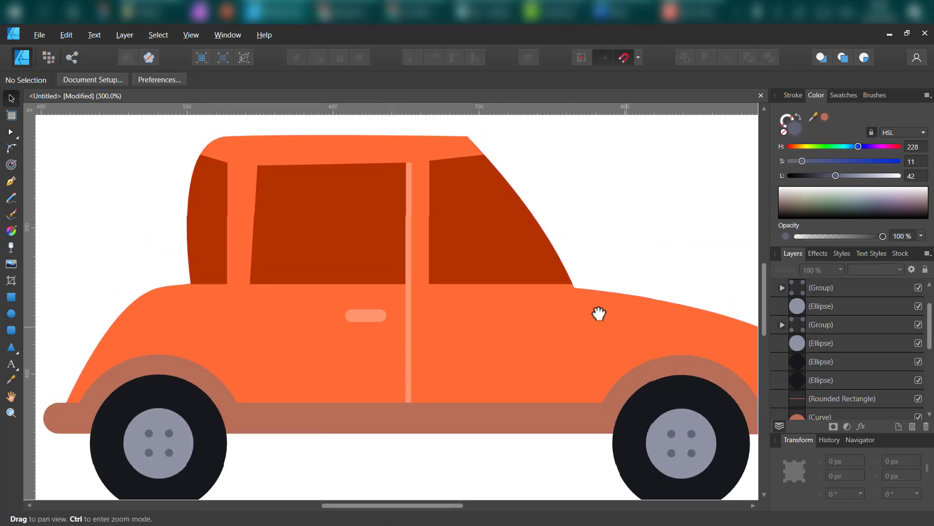
left_click_drag(599, 313, 378, 295)
left_click(593, 322)
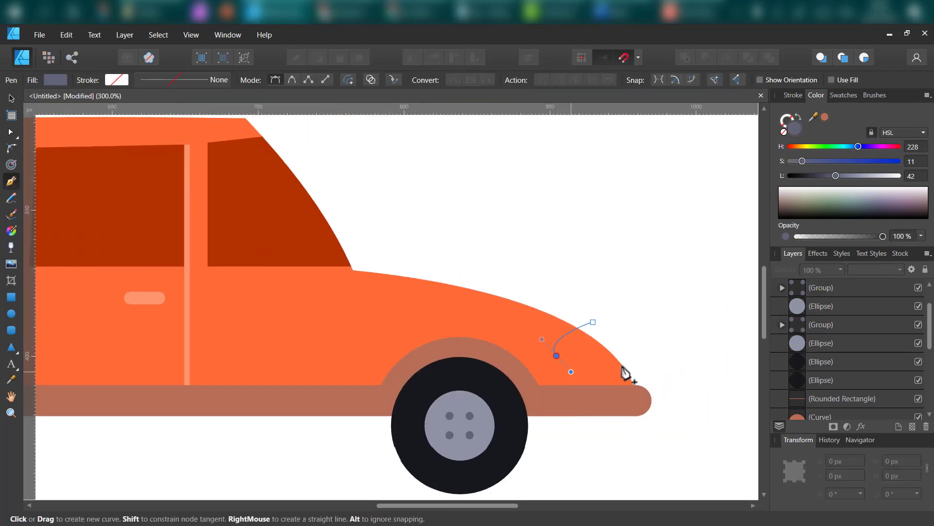
left_click(640, 363)
left_click(593, 321)
left_click_drag(814, 117, 129, 298)
key("v")
Intersect the headlight with a copy of the car body to trim it to the contour, and reapply the door handle's colour.
left_click(419, 302)
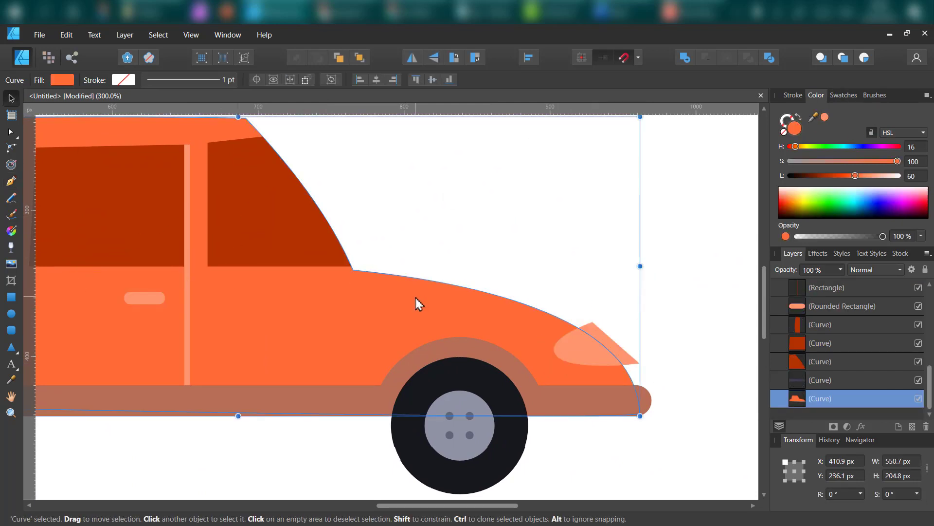
left_click(614, 347, "shift")
left_click(728, 58)
left_click(824, 117)
left_click(660, 359)
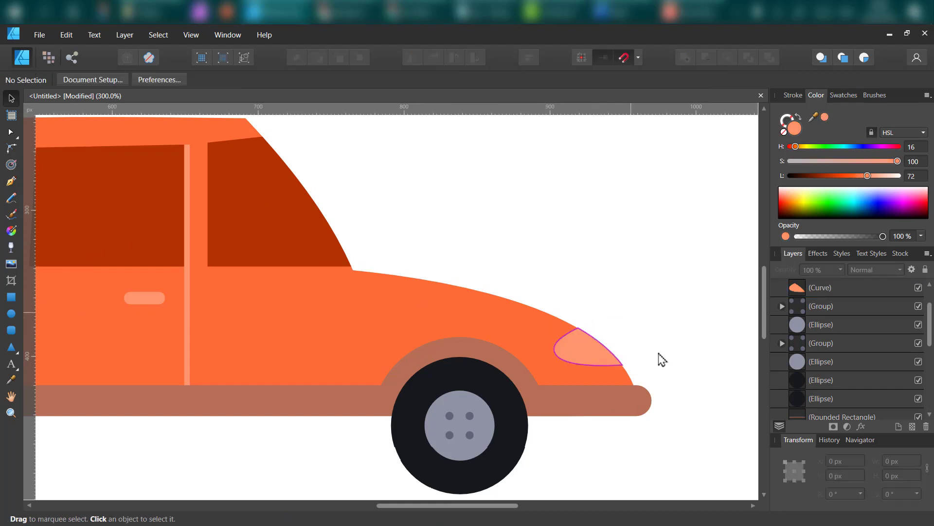
Draw a closed reflection shape about 143 by 98 px with the Pen tool across the windscreen edge and fill it dark orange.
scroll(611, 373, "up", 2)
key("space")
left_click_drag(117, 485, 433, 421)
scroll(433, 420, "up", 2)
scroll(390, 349, "right", 5)
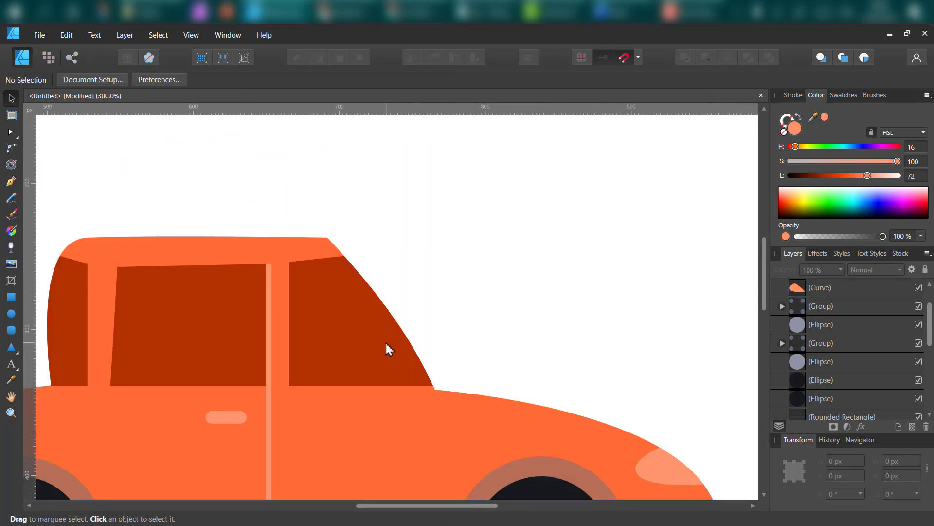
left_click(10, 181)
left_click(419, 348)
left_click_drag(271, 225, 276, 197)
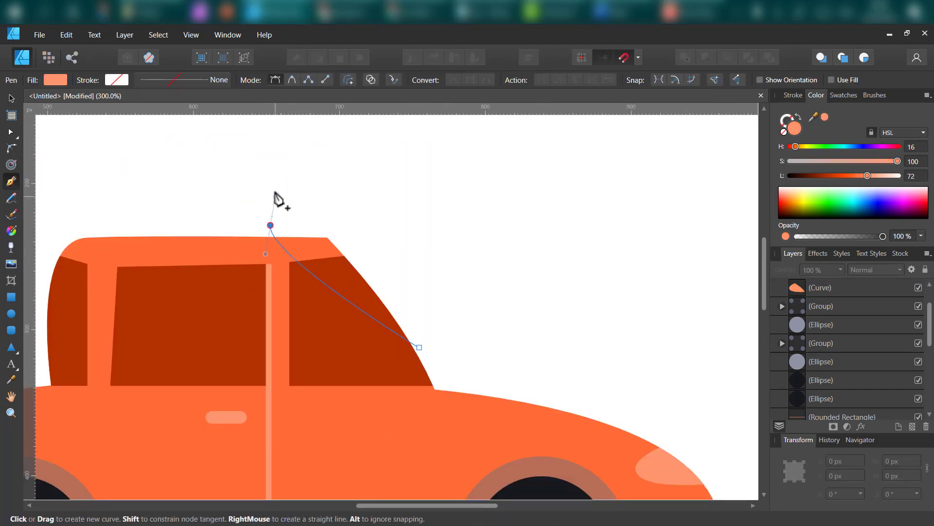
left_click(403, 210)
left_click(480, 324)
left_click(419, 347)
left_click(11, 98)
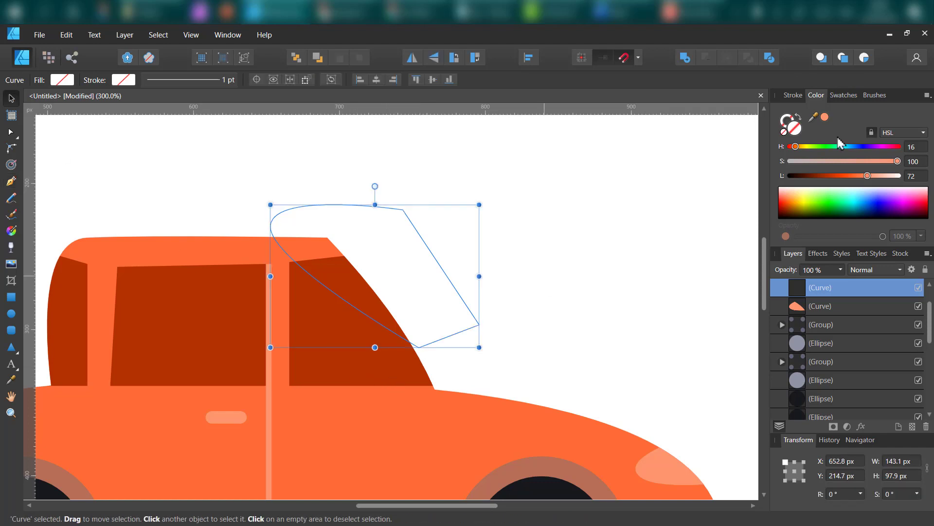
left_click(834, 176)
Intersect the reflection shape with a copy of the front window and set its fill lightness to 45.
left_click(357, 375)
left_click(396, 224, "shift")
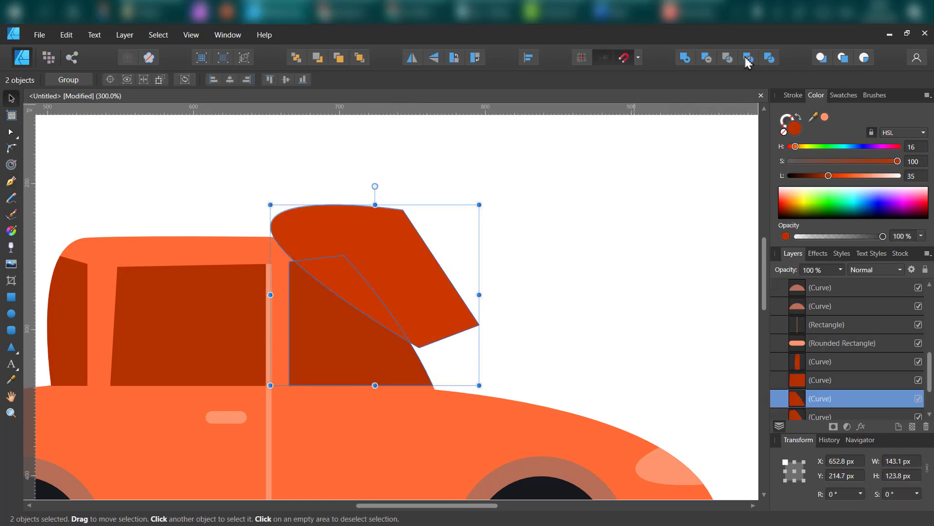
left_click(728, 57)
left_click_drag(829, 176, 838, 178)
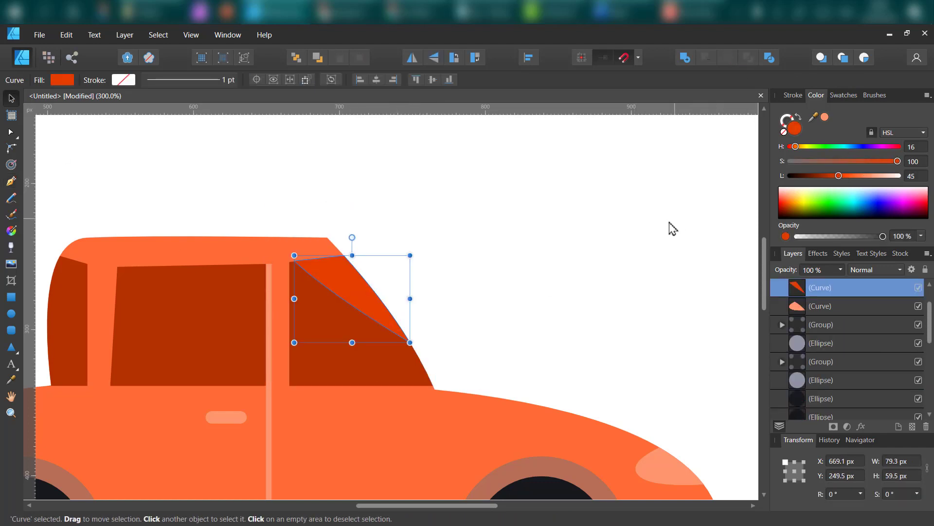
left_click(673, 229)
scroll(638, 294, "down", 5)
Try a fill lightness of 79 on the window reflection, and undo it.
left_click(375, 203)
left_click(875, 175)
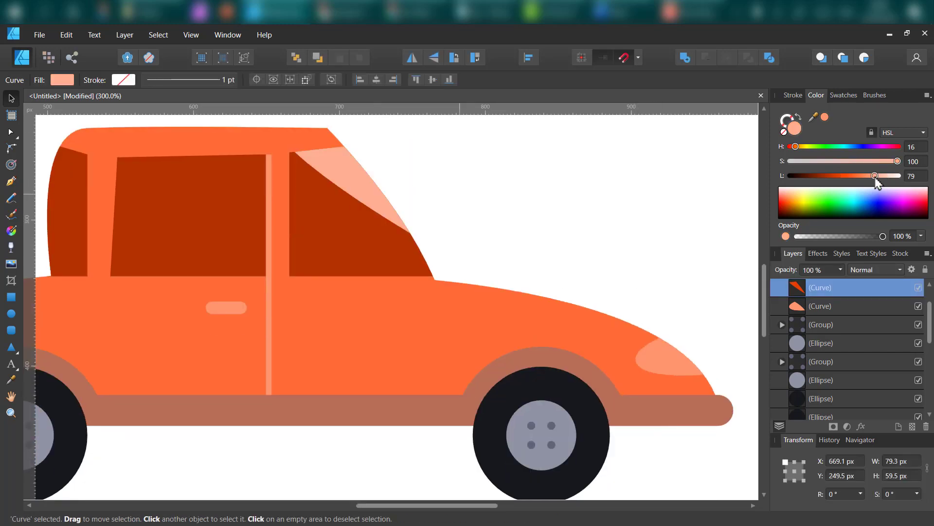
key("ctrl+z")
left_click(680, 202)
Reshape the car body's nodes so the bonnet rises into a rounded front end and the rear deck is flatter.
scroll(643, 336, "down", 5)
scroll(643, 336, "up", 6)
key("space")
left_click_drag(413, 383, 559, 237)
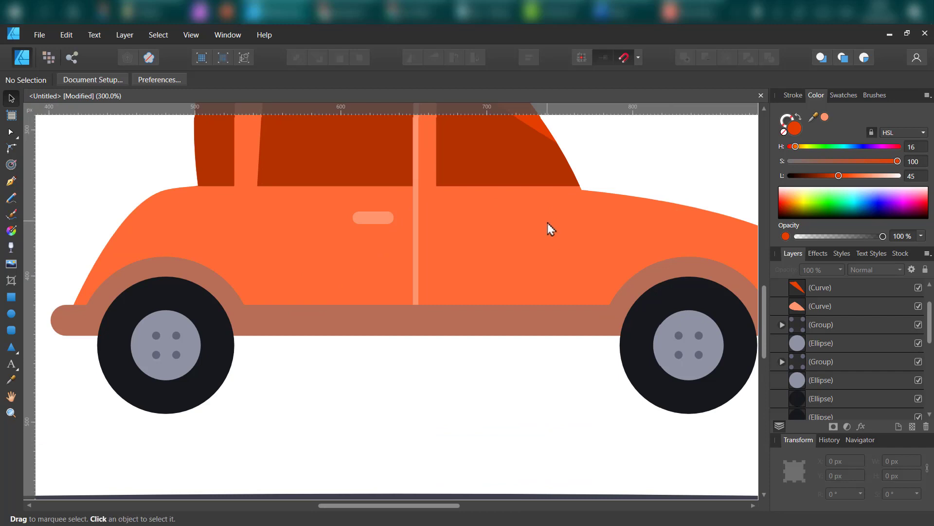
key("ctrl+minus")
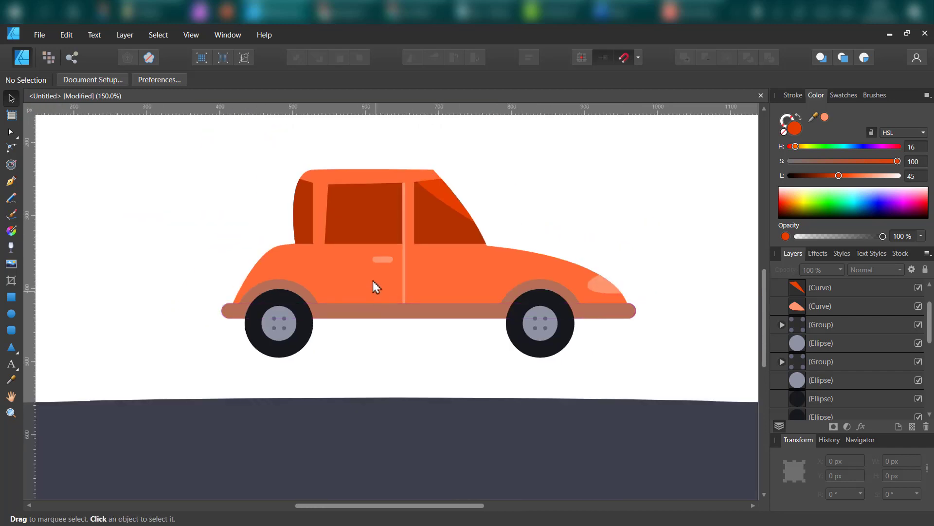
scroll(281, 288, "up", 1)
left_click(537, 292)
key("a")
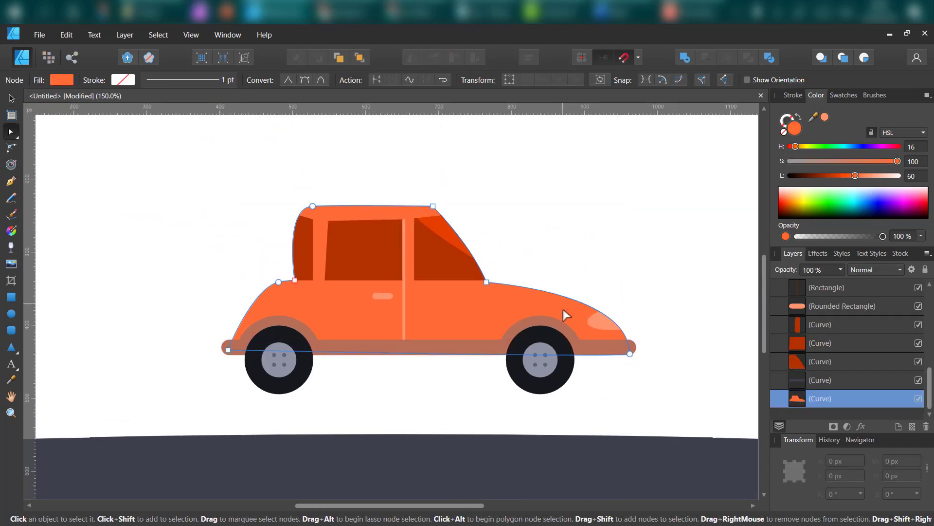
left_click(563, 295)
left_click_drag(579, 286, 584, 280)
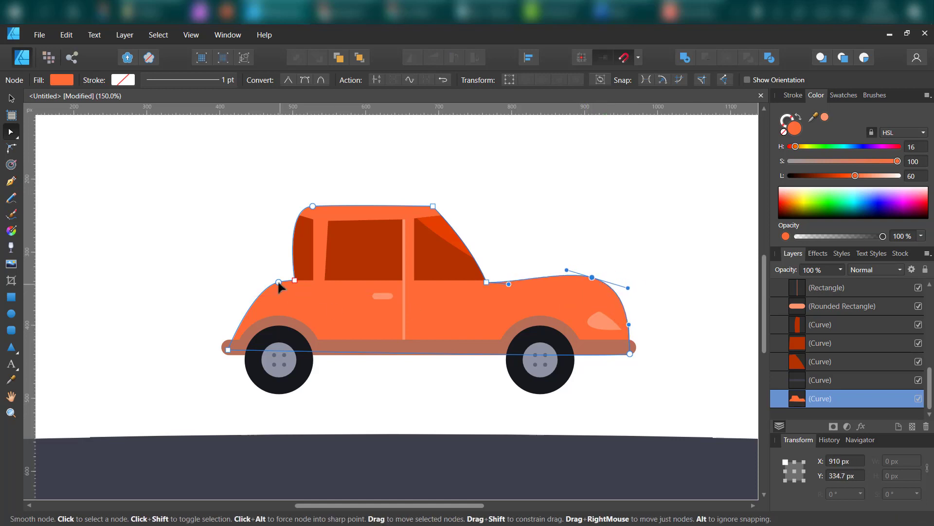
key("v")
left_click(539, 197)
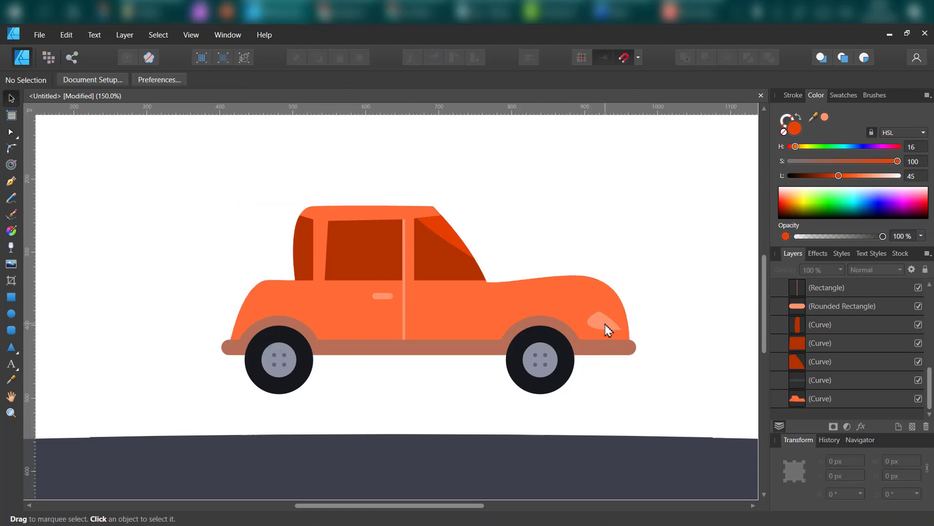
Replace the headlight with a light orange ellipse about 31 by 40 px, tilted about 29°, on the front of the bonnet.
left_click(605, 325)
key("Delete")
left_click(11, 313)
key("e")
left_click_drag(610, 325, 580, 273)
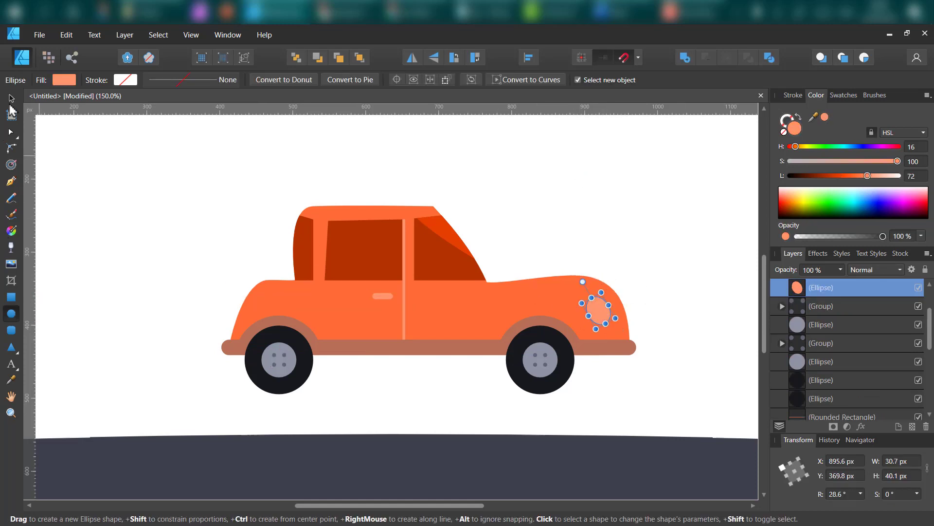
key("v")
left_click_drag(600, 318, 603, 309)
left_click(755, 336)
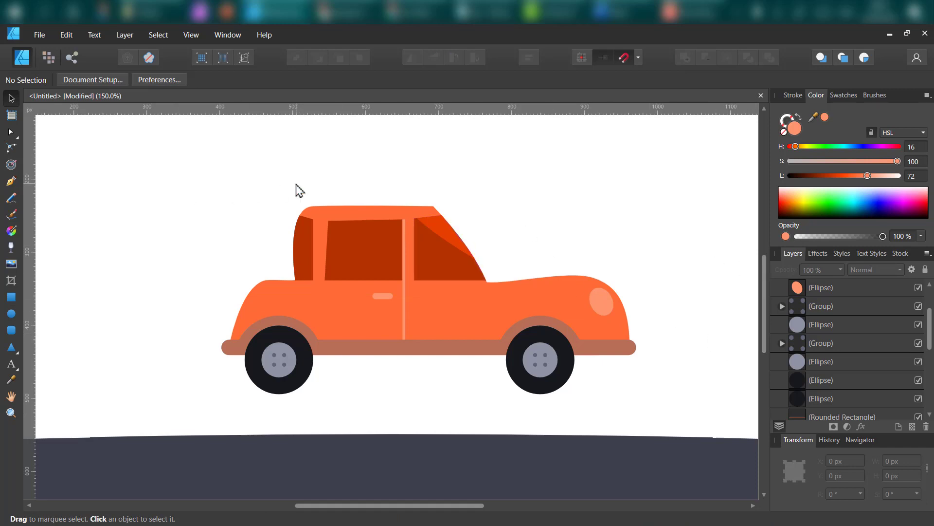
Scale the whole car proportionally to about 421 by 191 px and move it to the artboard's left part above the road.
left_click_drag(158, 183, 691, 434)
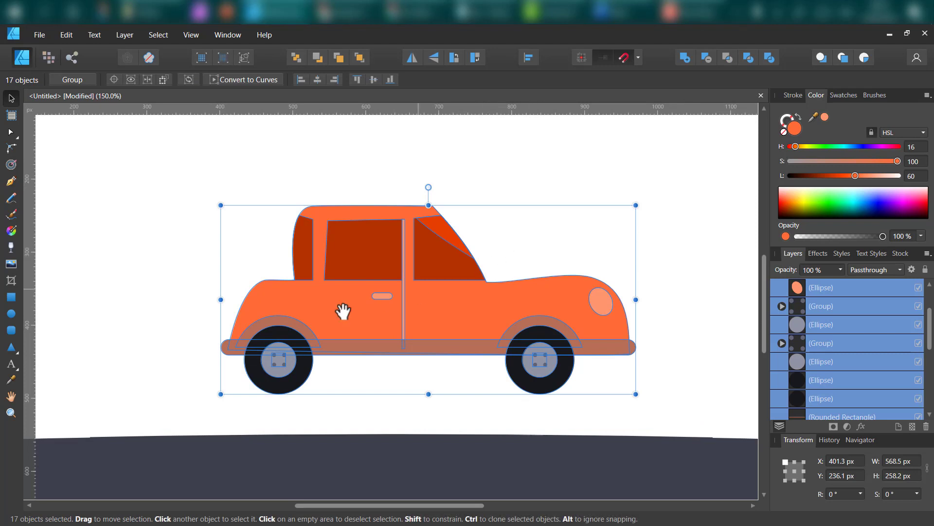
left_click_drag(343, 311, 389, 363)
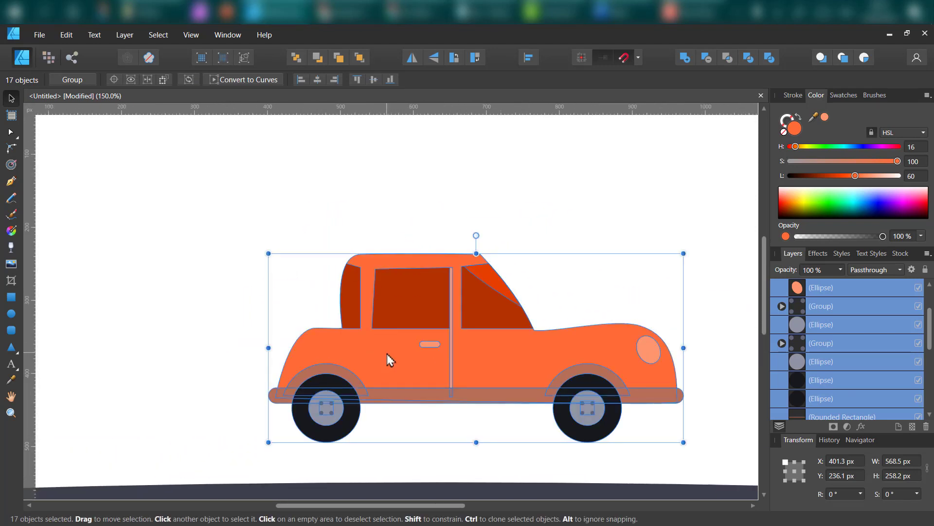
key("ctrl+minus")
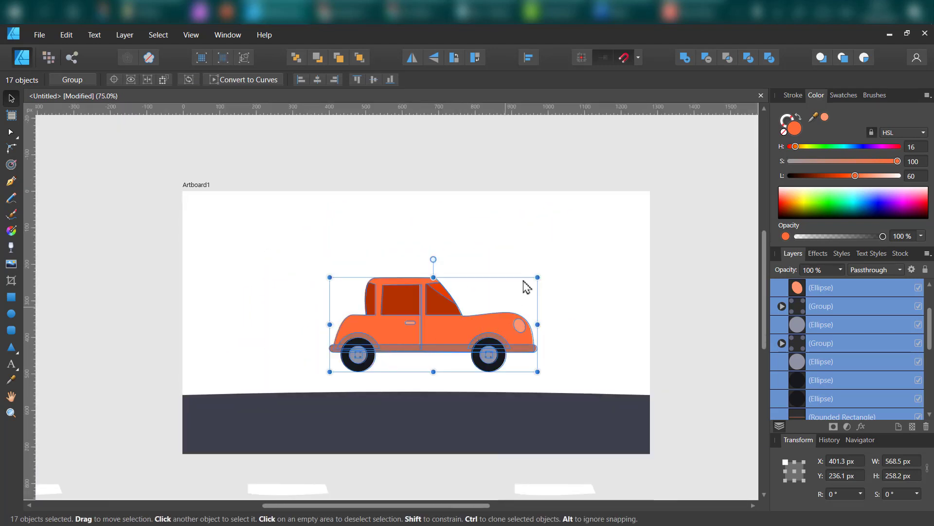
left_click_drag(538, 277, 483, 301)
left_click_drag(453, 344, 330, 335)
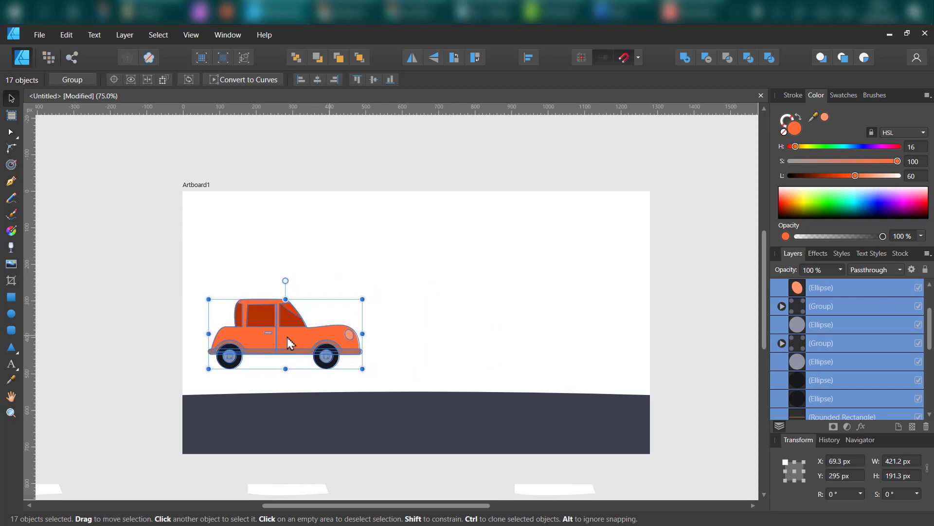
Duplicate the car to the right of the original and raise the copy's body 2 px above its wheels.
left_click_drag(262, 335, 433, 335)
left_click(392, 265)
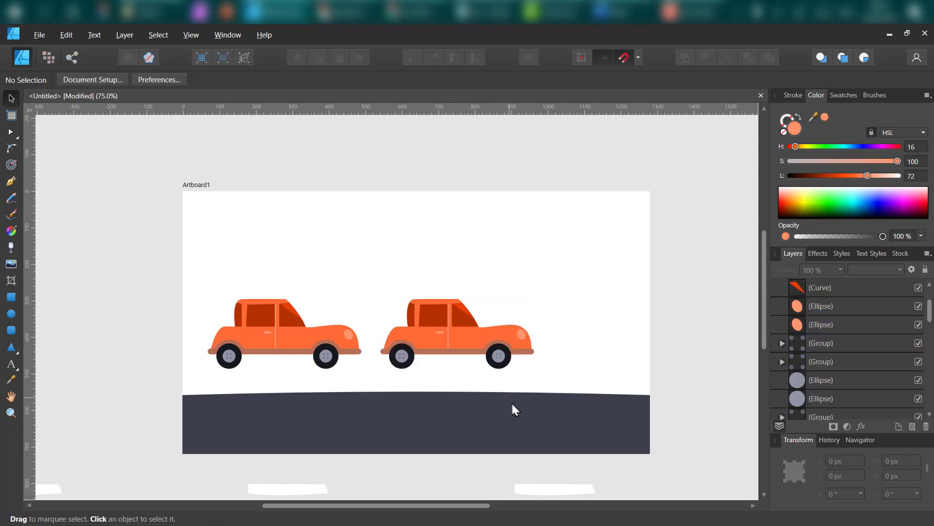
scroll(511, 407, "up", 4)
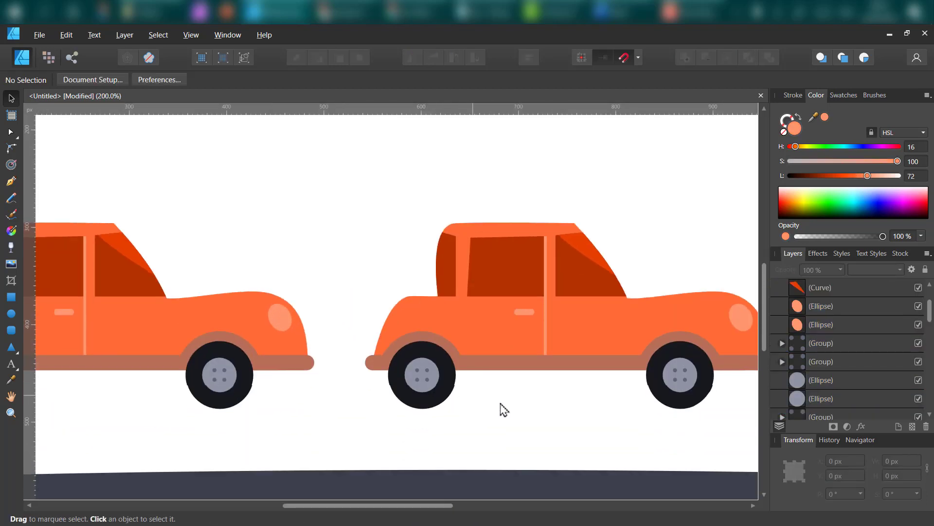
left_click_drag(567, 401, 500, 403)
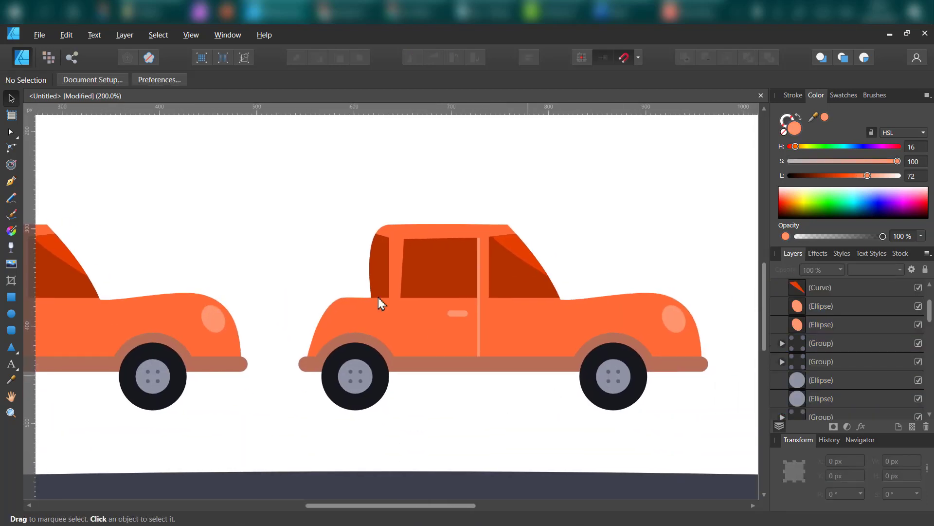
left_click_drag(235, 184, 258, 197)
left_click_drag(546, 322, 728, 385)
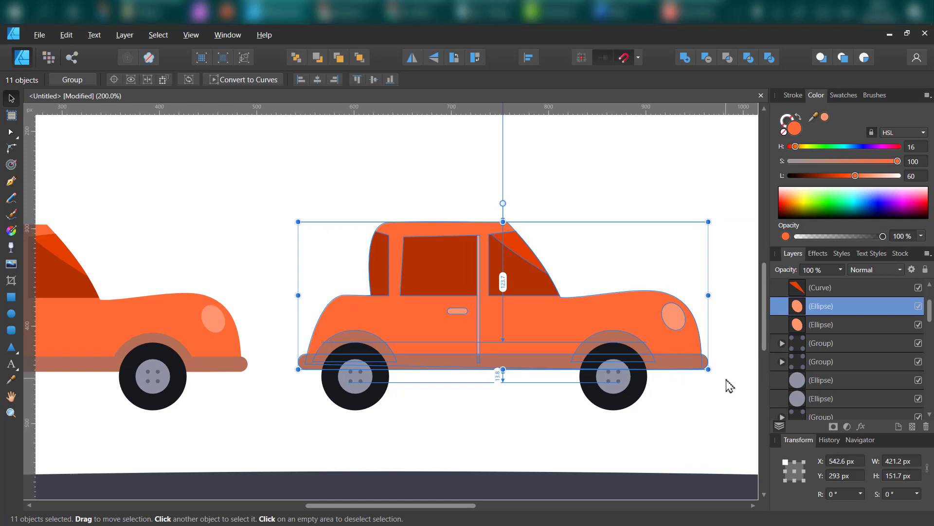
left_click(658, 439)
Rotate the second car's front wheel to -30° and turn its rear wheel to match.
left_click_drag(685, 419, 567, 336)
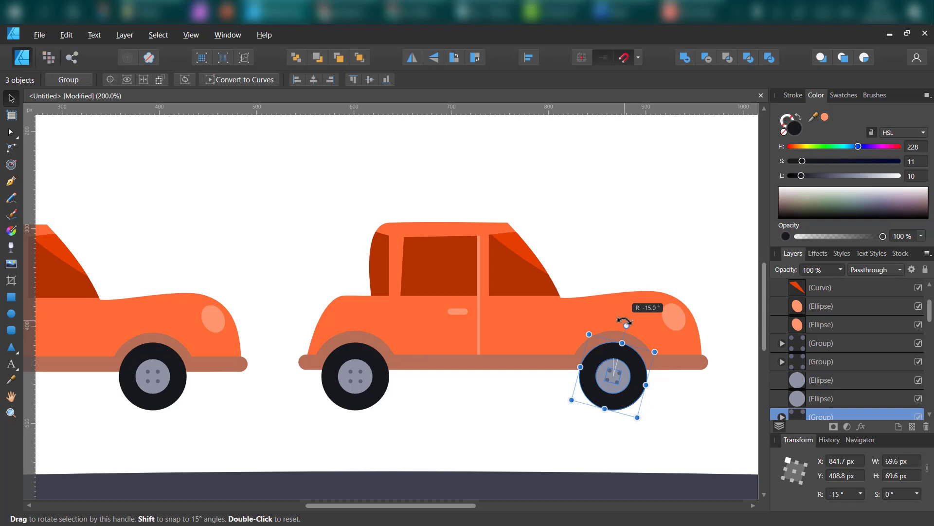
mouse_move(632, 321)
left_mouse_down()
mouse_move(641, 321)
mouse_move(634, 332)
left_mouse_up()
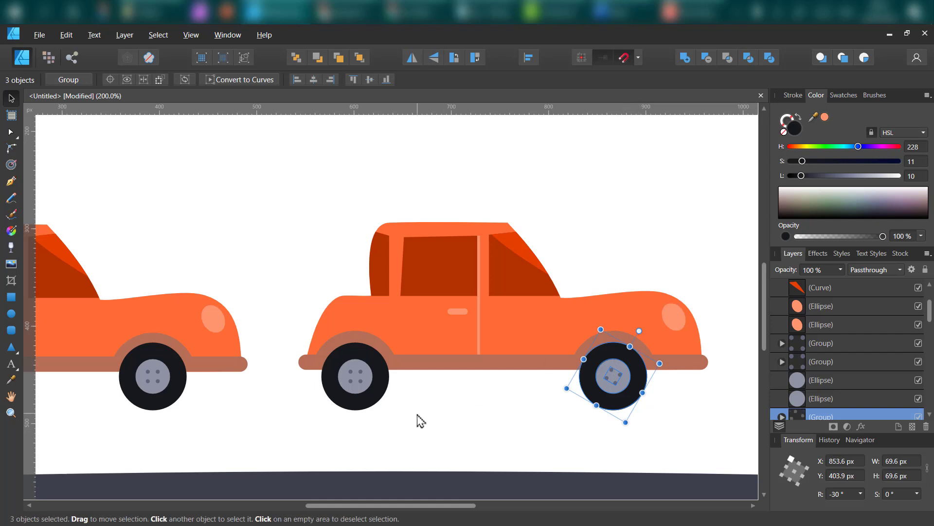
left_click_drag(416, 428, 389, 313)
left_click(465, 404)
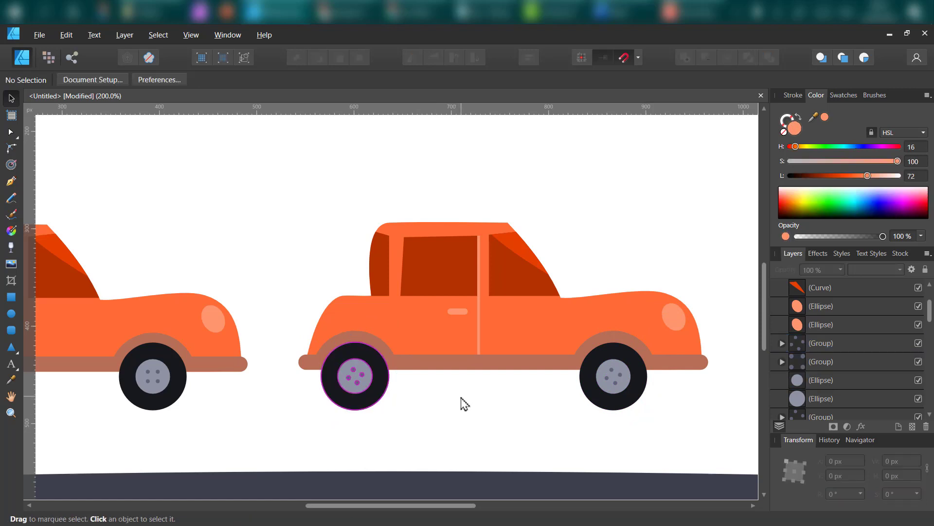
scroll(492, 356, "down", 3)
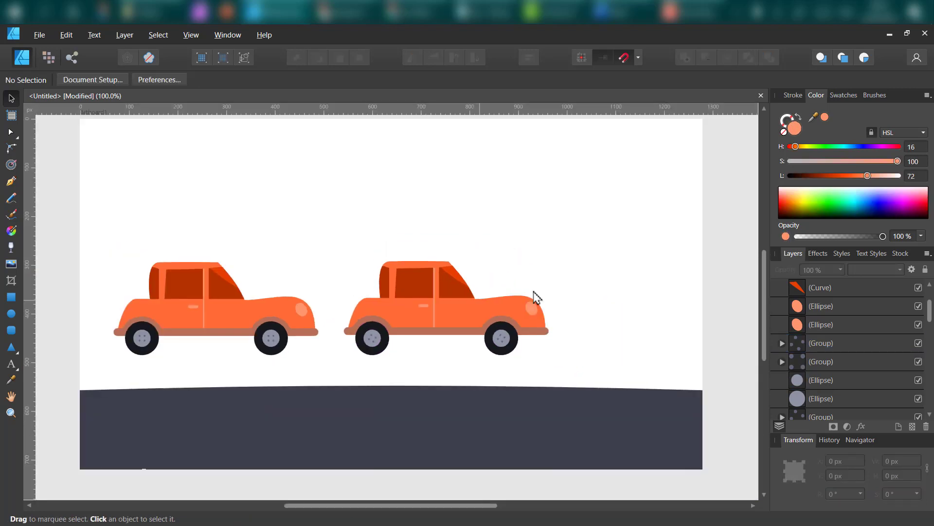
Duplicate the second car beyond the artboard's right edge and lower the copy's body by 2 px.
left_click_drag(602, 234, 332, 378)
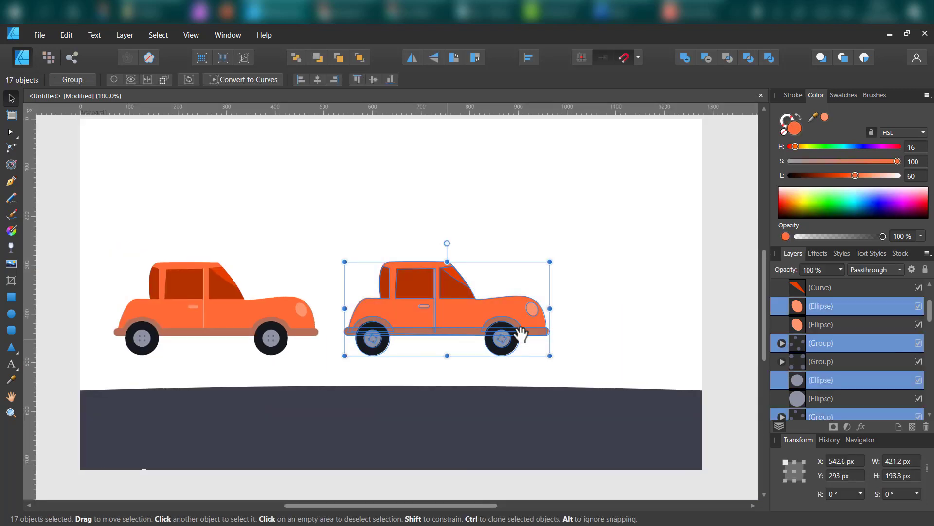
left_click_drag(543, 340, 365, 363)
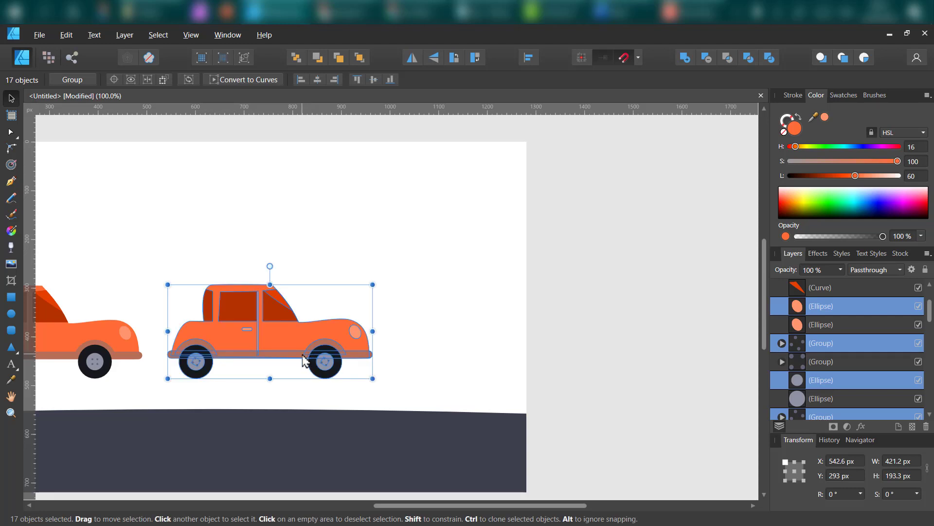
left_click_drag(216, 356, 584, 356)
left_click_drag(652, 433, 444, 423)
key("ctrl+plus")
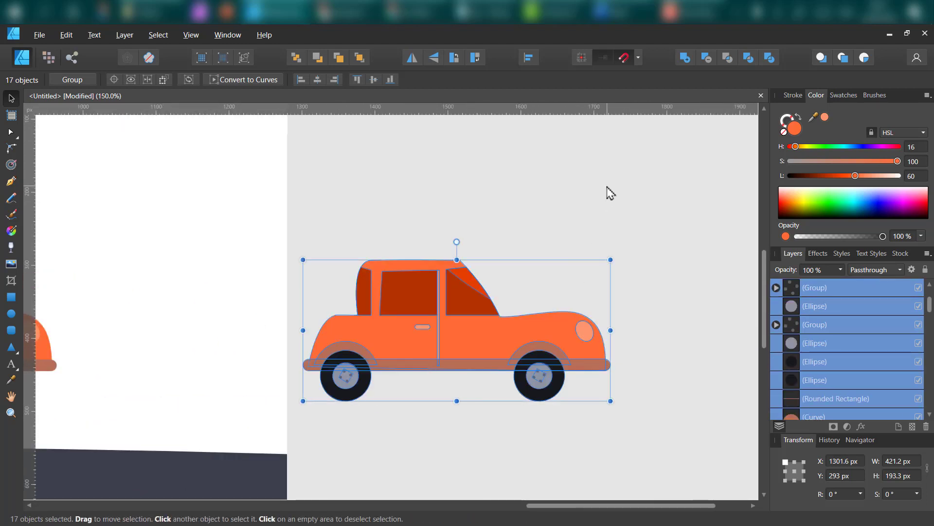
left_click_drag(654, 208, 271, 383)
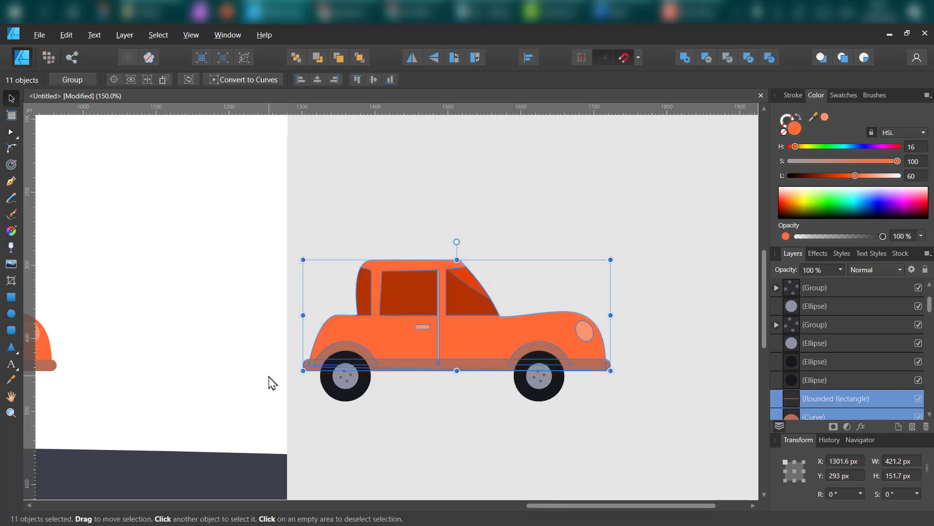
left_click(559, 424)
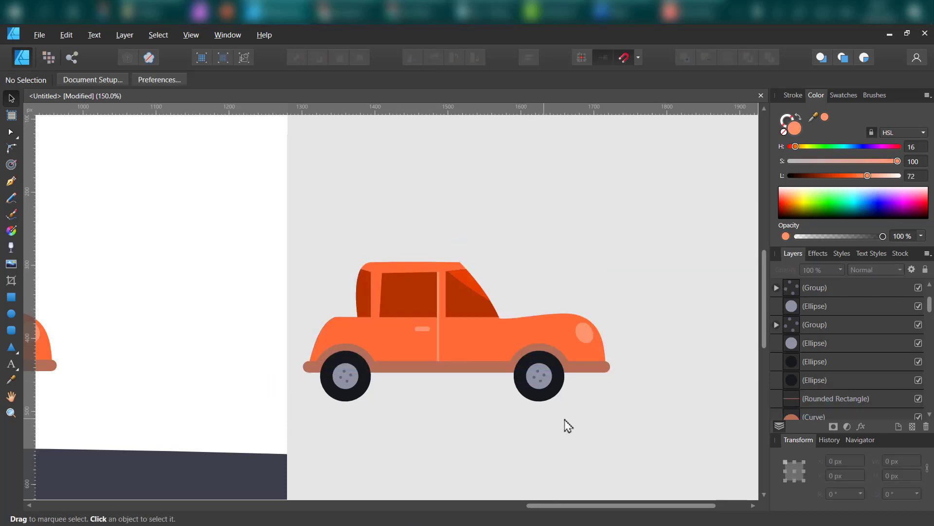
Group the third car's front wheel parts, and group its rear wheel parts separately.
left_click_drag(592, 418, 500, 343)
left_click(561, 401)
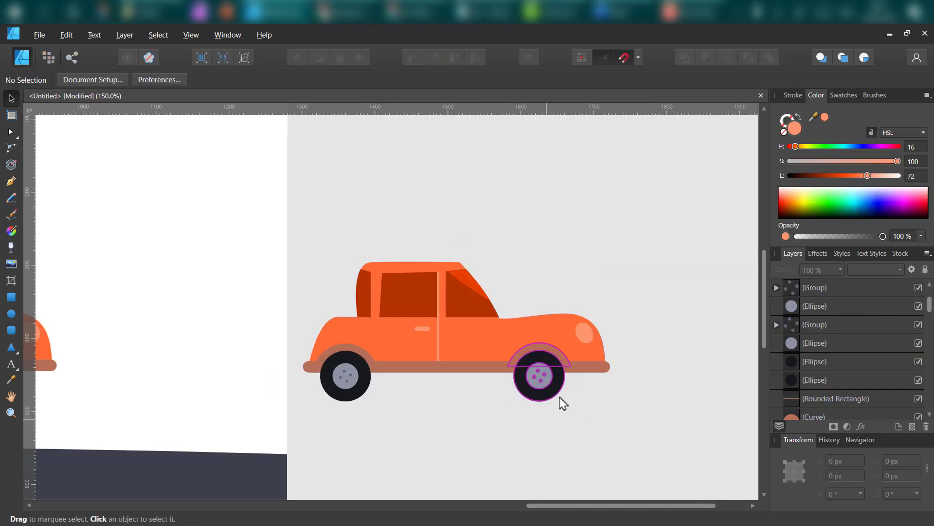
left_click(559, 393)
left_click(590, 424)
left_click_drag(606, 427, 474, 349)
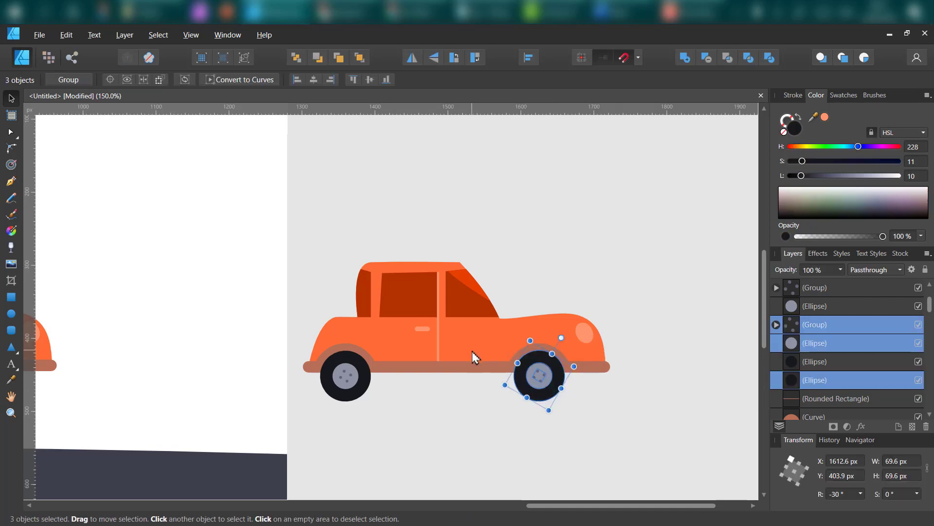
key("ctrl+g")
left_click_drag(416, 420, 288, 354)
key("ctrl+g")
Rotate the third car's front wheel group to -30° and turn the rear wheel group to match.
left_click(542, 386)
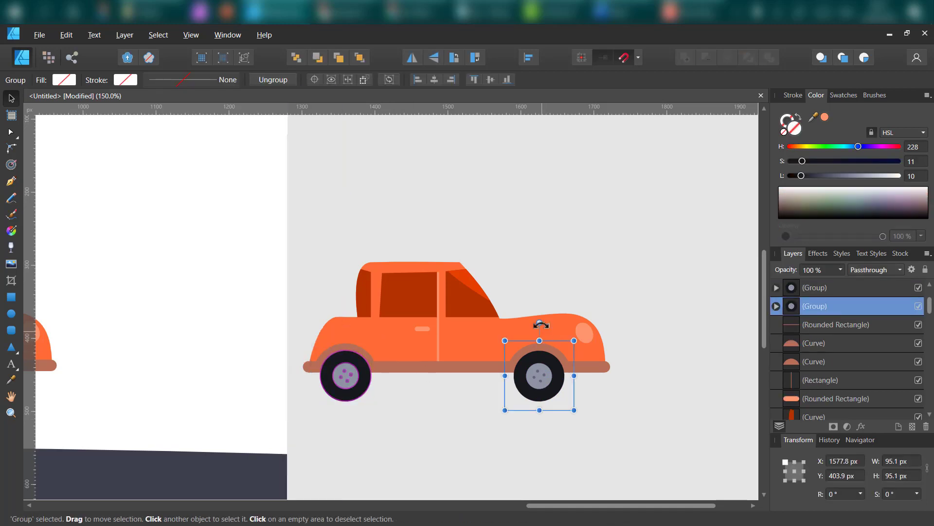
left_click_drag(541, 324, 554, 321)
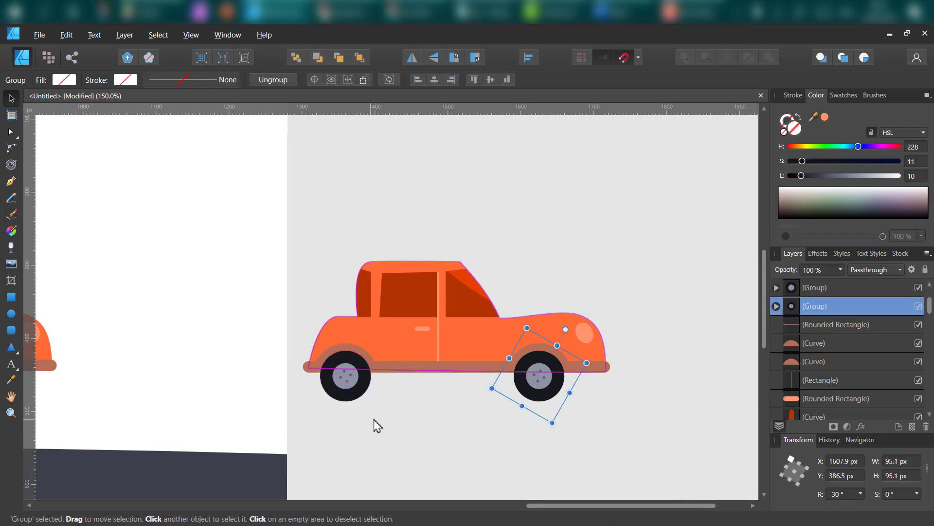
left_click_drag(416, 422, 289, 348)
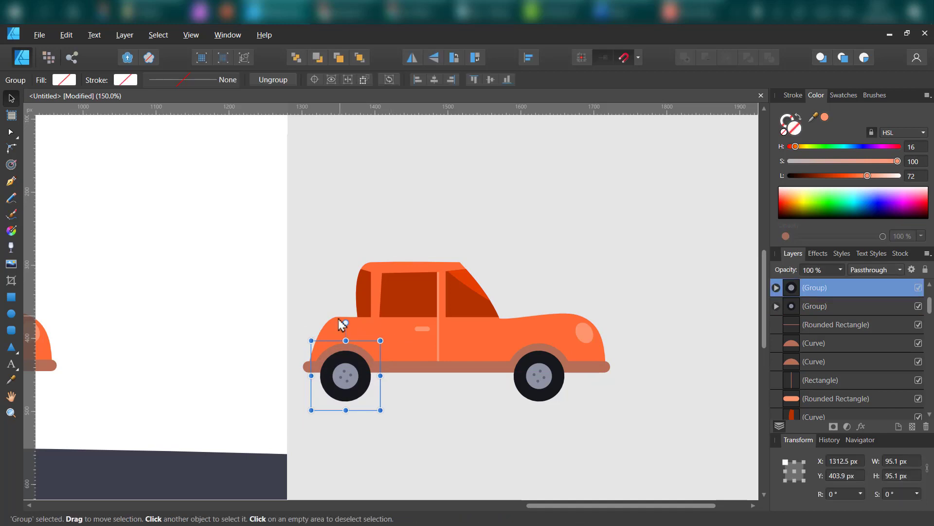
left_click_drag(358, 319, 377, 319)
left_click(390, 235)
Duplicate the third car to its right at about X 1781 px and raise the copy's body by 2 px.
left_click_drag(674, 239, 287, 434)
left_click_drag(422, 364, 670, 362)
left_click_drag(642, 438, 346, 408)
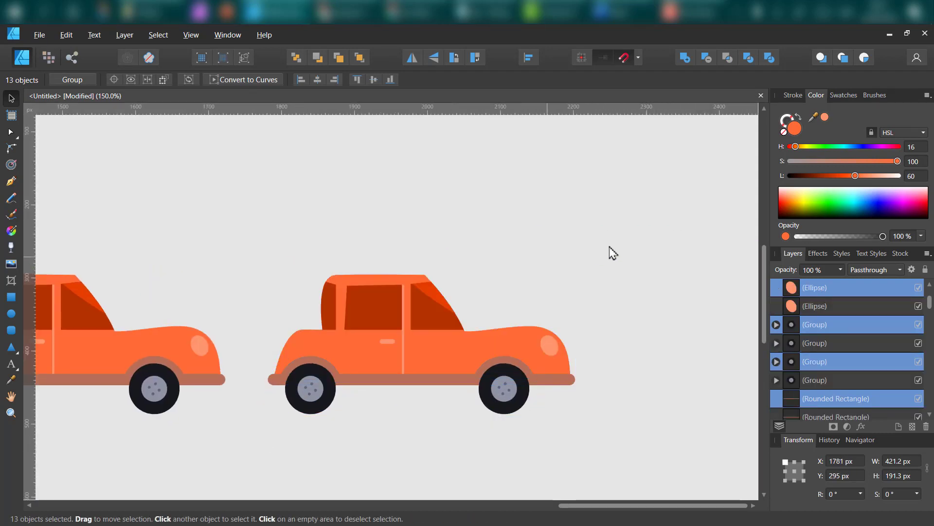
left_click_drag(638, 241, 247, 390)
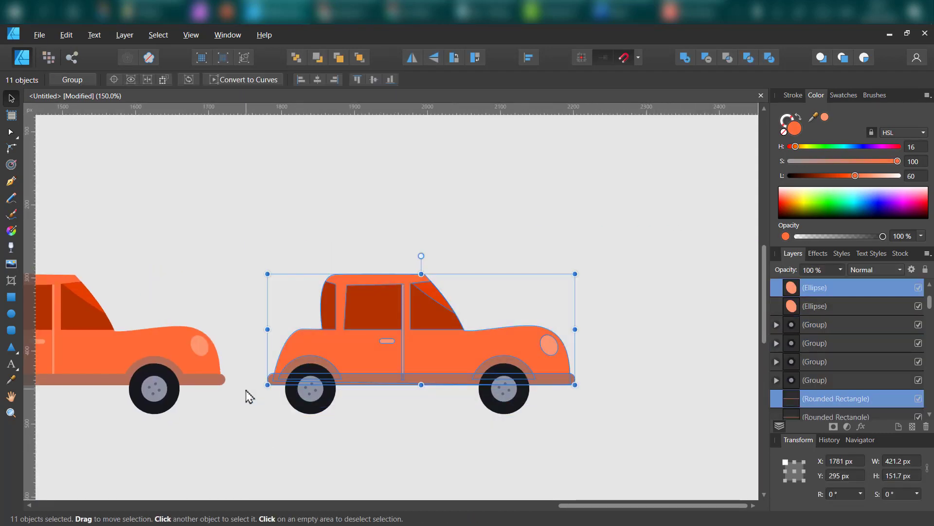
left_click(563, 438)
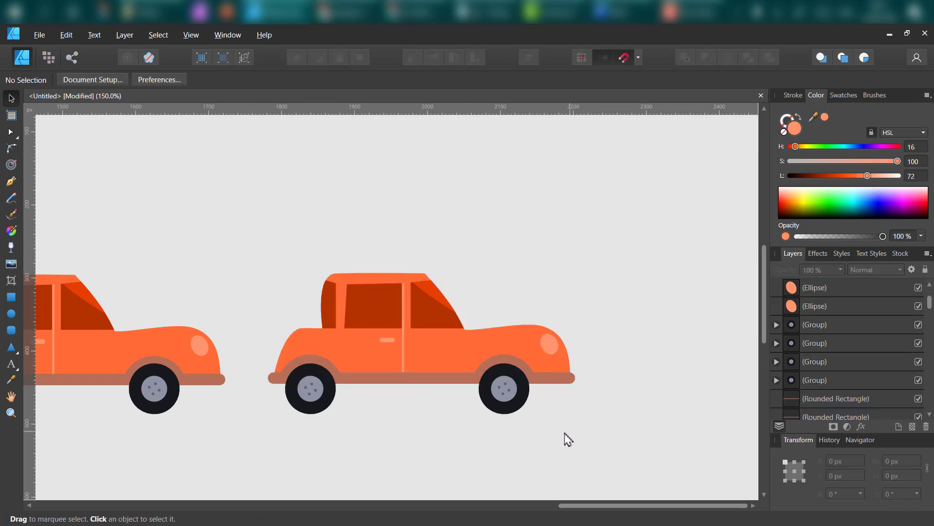
Rotate the fourth car's front wheel group to -60°.
left_click_drag(553, 443, 460, 365)
left_click_drag(459, 361, 487, 381)
left_click(504, 387)
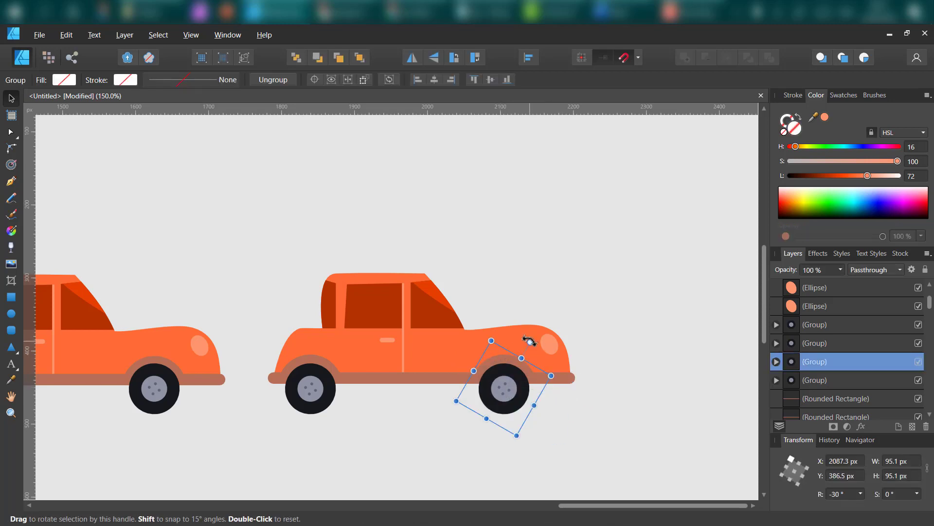
left_click_drag(532, 343, 552, 349)
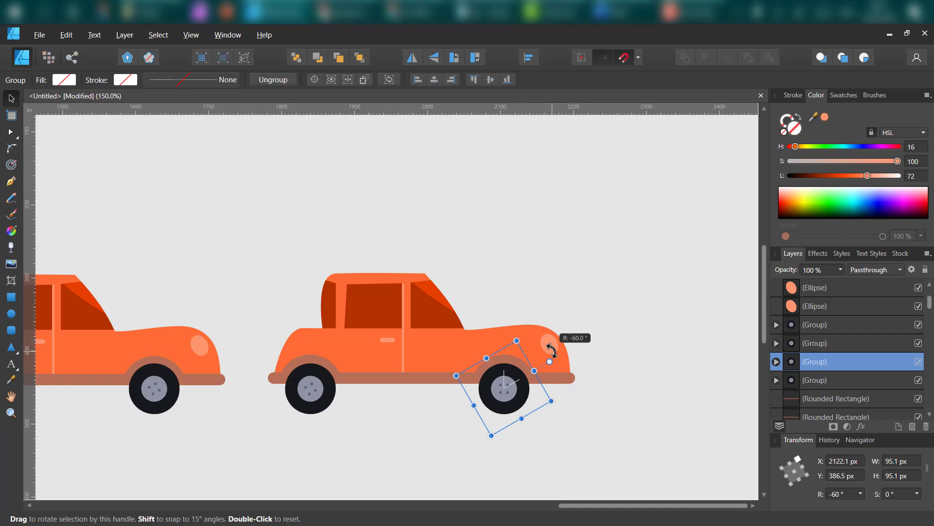
left_click_drag(558, 354, 558, 354)
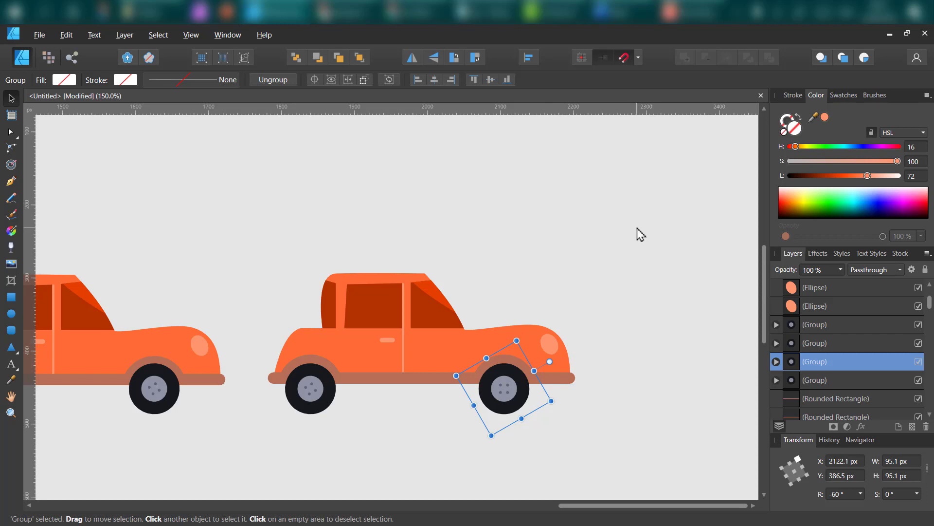
Delete the fourth car that stands to the right of the artboard.
left_click_drag(642, 225, 255, 463)
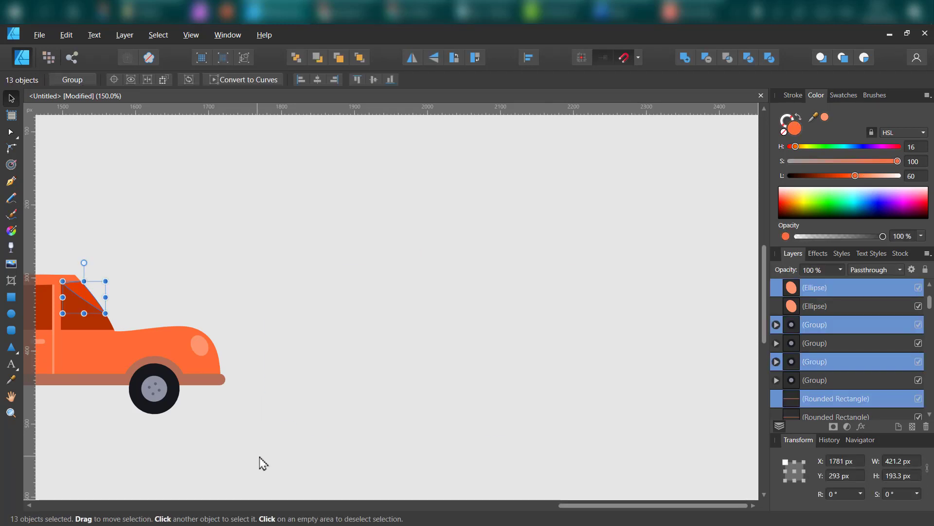
key("space")
left_click_drag(139, 456, 538, 400)
left_click_drag(306, 400, 717, 390)
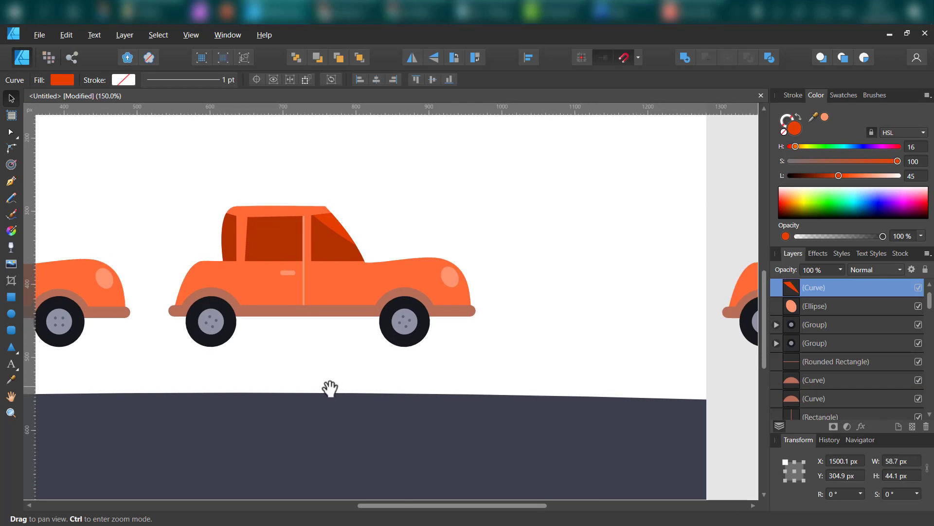
left_click_drag(330, 389, 662, 378)
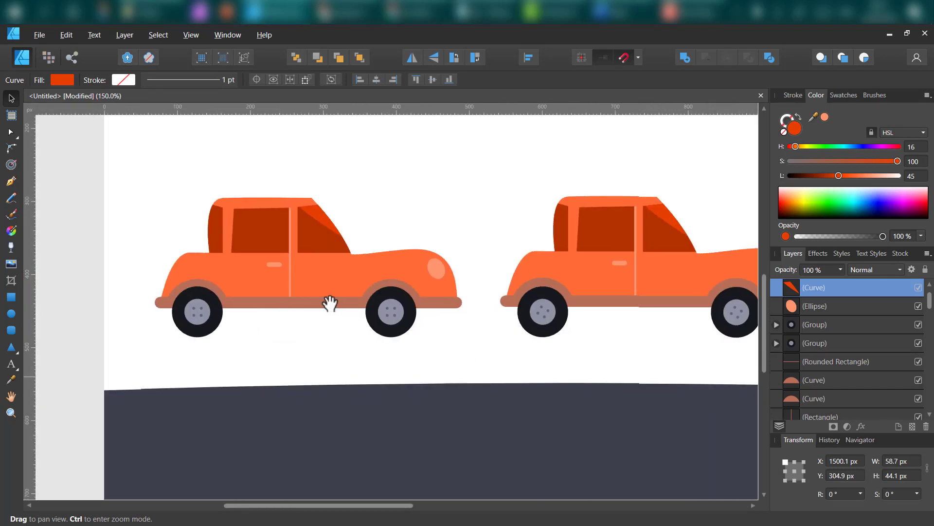
left_click_drag(579, 296, 199, 360)
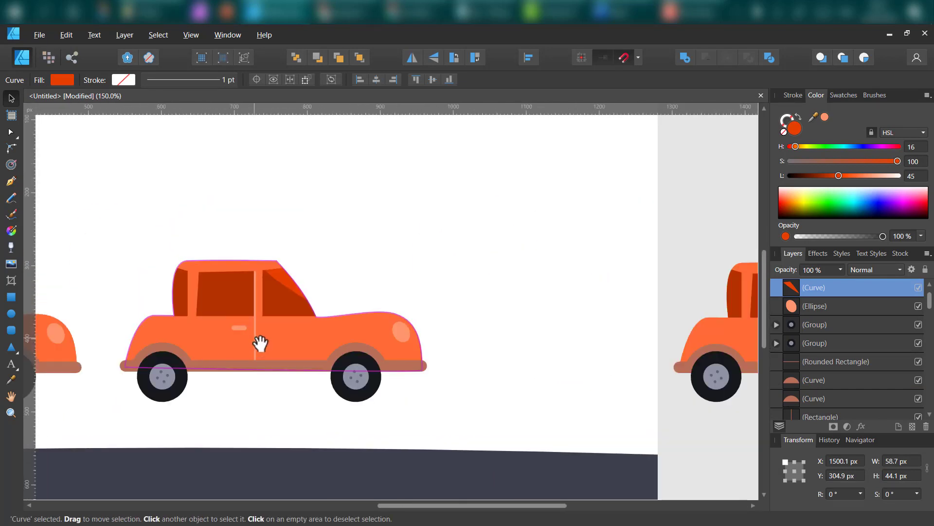
Move the whole third car off to the left of the artboard, at about X -506 px.
key("ctrl+minus")
key("ctrl+minus")
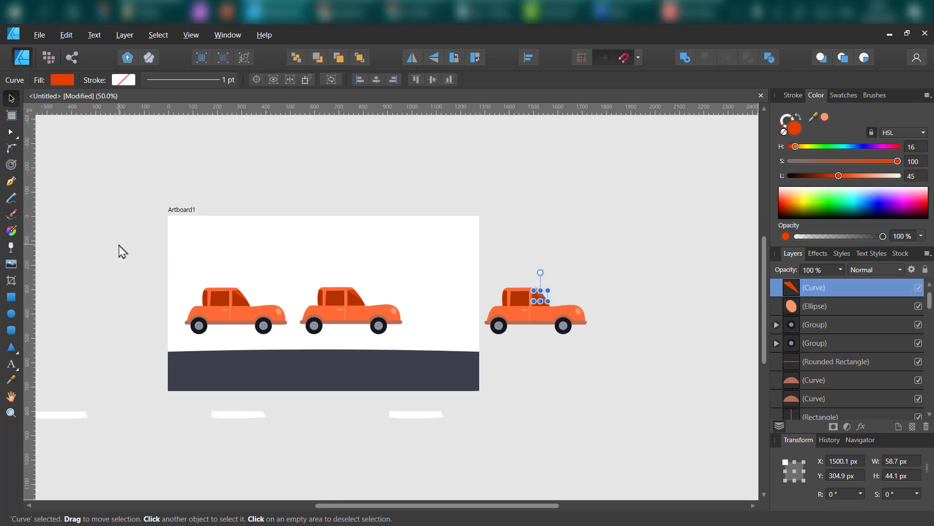
left_click_drag(681, 248, 461, 350)
left_click_drag(513, 323, 102, 339)
Move the two cars on the artboard together to the left of the third car, keeping all three in a row.
key("space")
left_click_drag(226, 415, 512, 446)
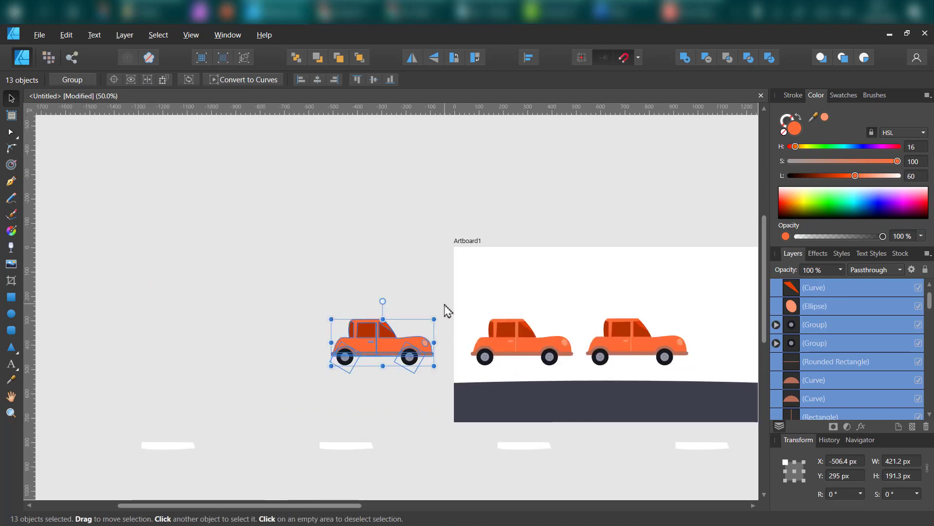
left_click_drag(445, 306, 719, 384)
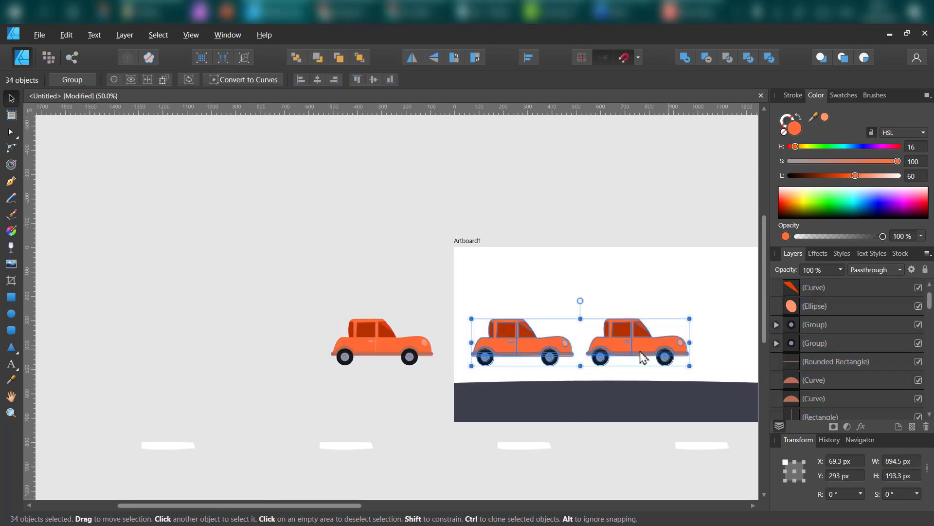
left_click_drag(644, 357, 299, 375)
left_click(389, 404)
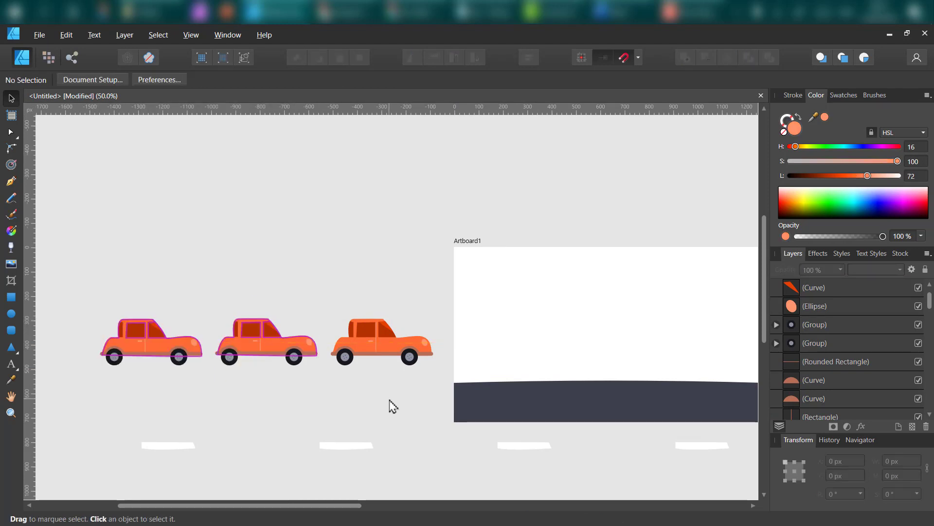
Lower the middle car's body by about 2 px without moving its wheels.
scroll(393, 412, "up", 2)
left_click_drag(230, 455, 479, 349)
left_click_drag(450, 208, 86, 374)
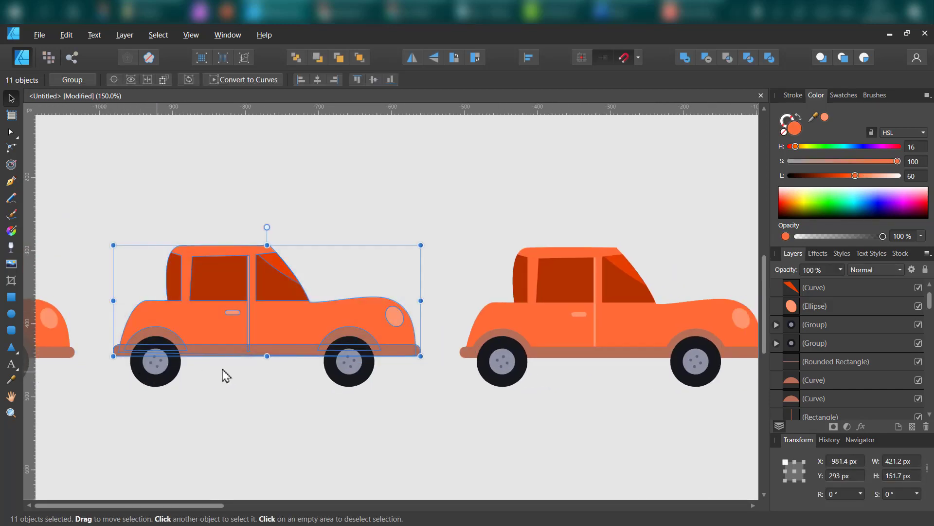
left_click(456, 225)
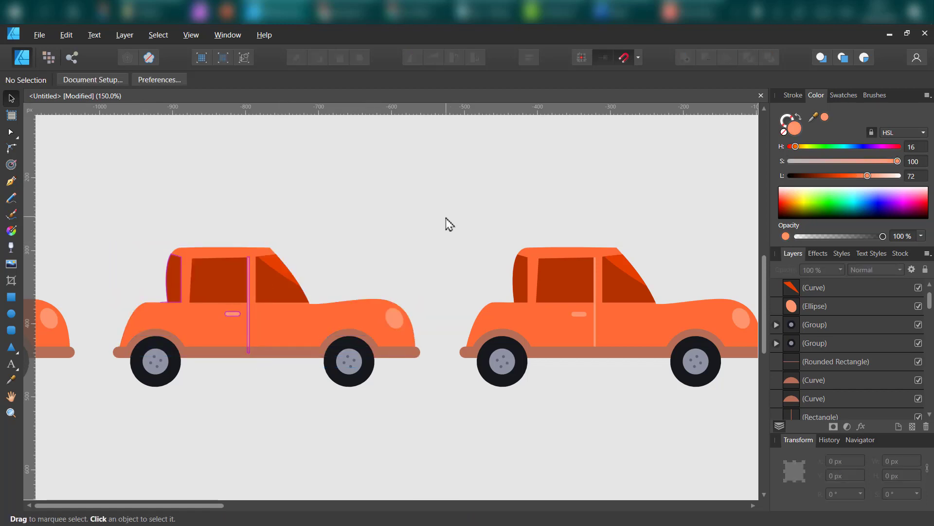
Raise the middle car's body by about 2 px, back to its bounced position.
mouse_move(177, 436)
left_mouse_down()
mouse_move(477, 437)
mouse_move(183, 448)
left_mouse_up()
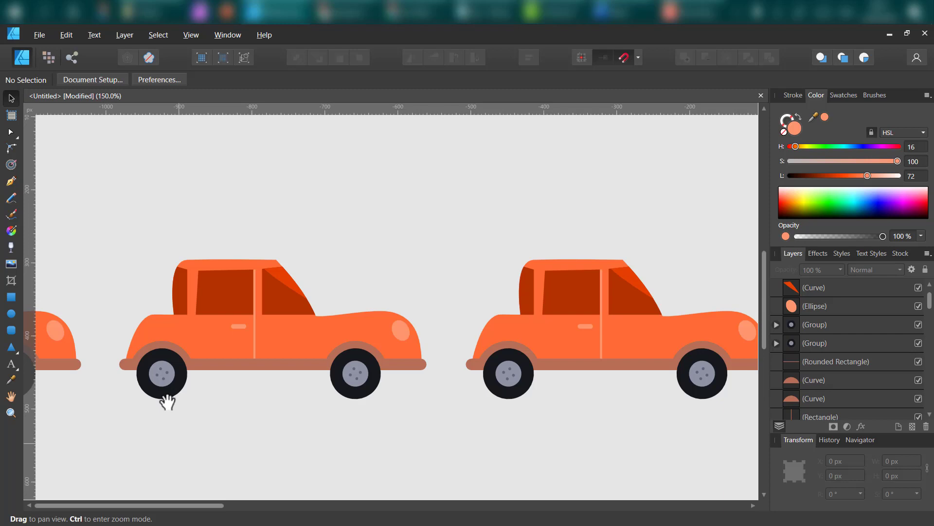
left_click_drag(192, 387, 358, 383)
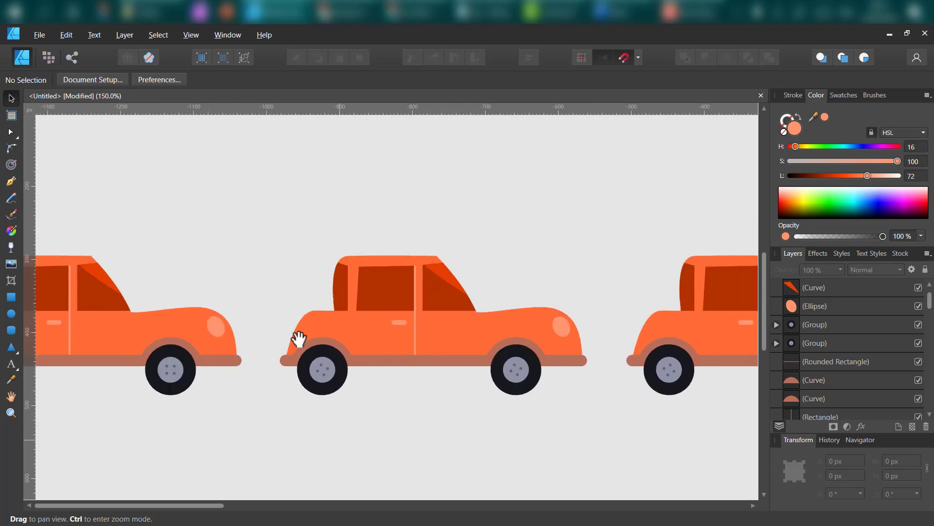
left_click_drag(257, 224, 611, 377)
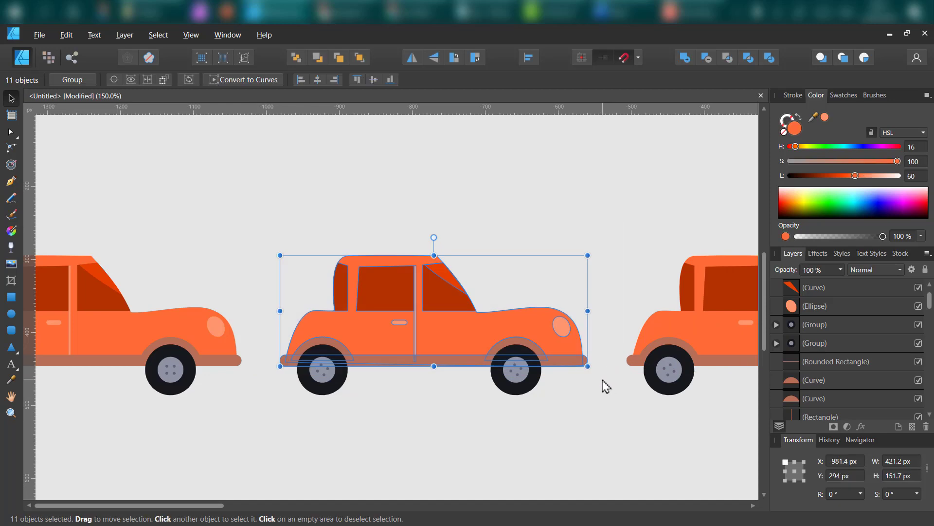
left_click(602, 401)
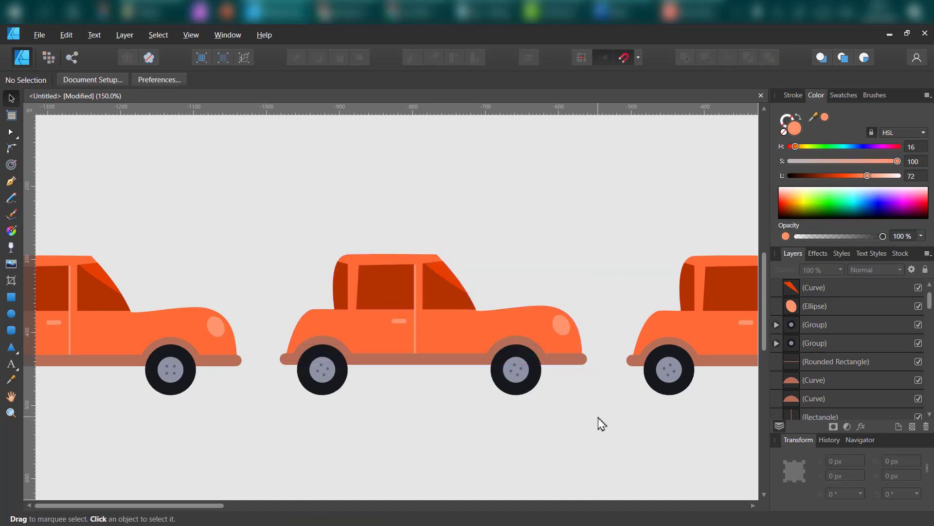
Move all three cars together farther left of the artboard, to about X -2005 px.
scroll(602, 423, "down", 3)
left_click_drag(202, 250, 585, 367)
left_click_drag(547, 323, 418, 323)
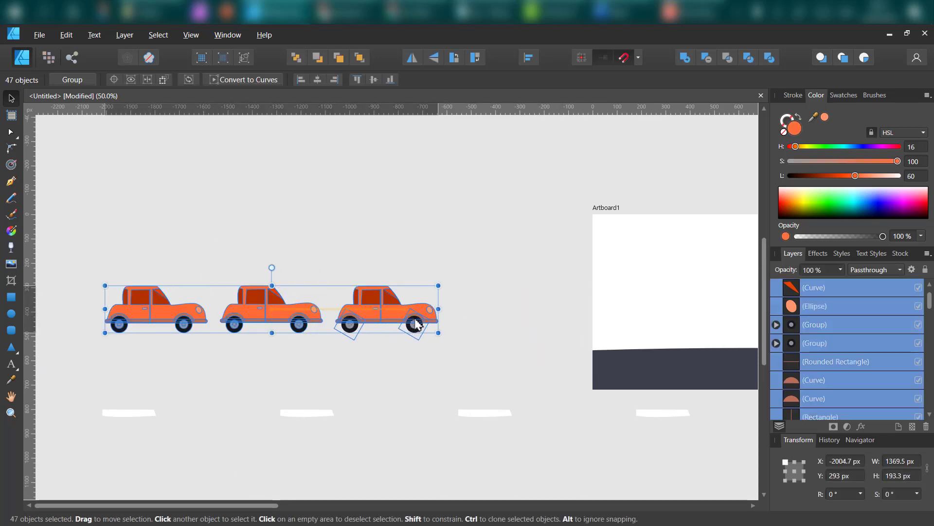
left_click(506, 344)
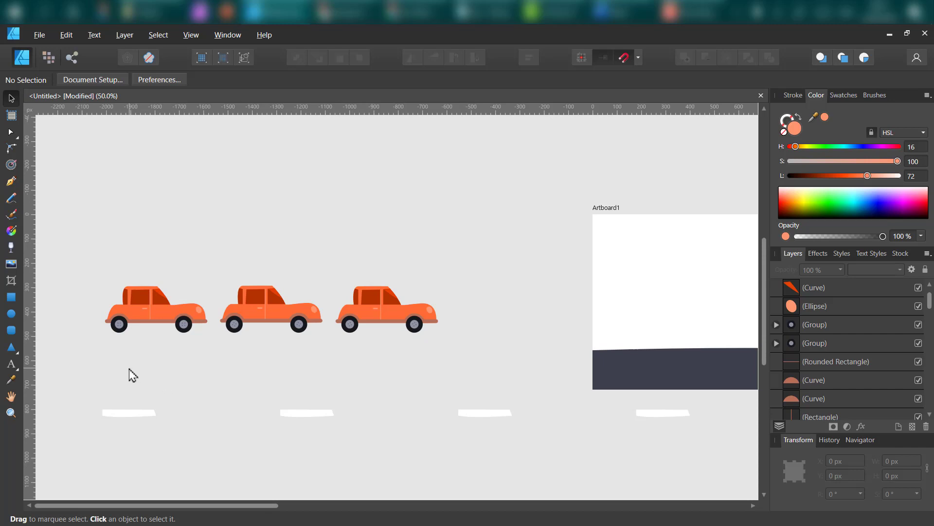
Draw a circle about 25 px wide behind the first car's rear bumper and make it grey with saturation 0.
key("space")
left_click_drag(217, 378, 267, 249)
key("ctrl+2")
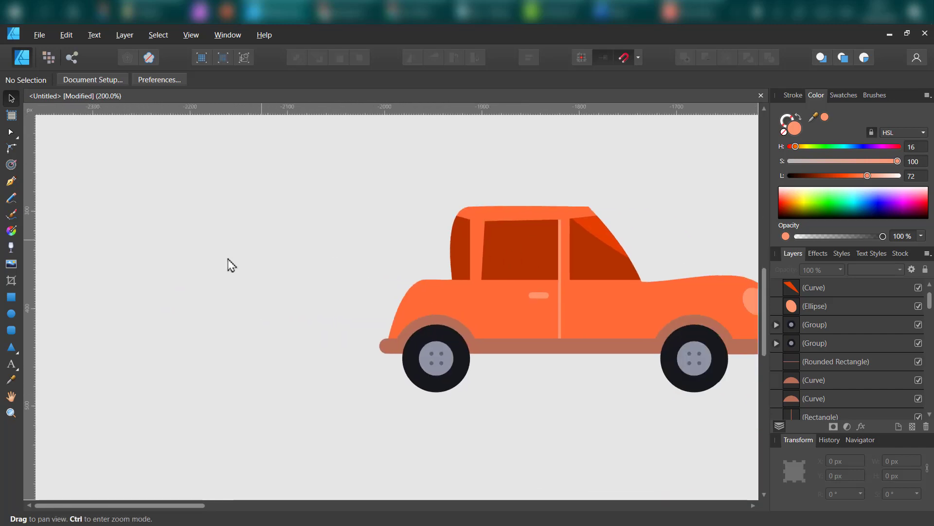
left_click(11, 315)
key("ctrl+3")
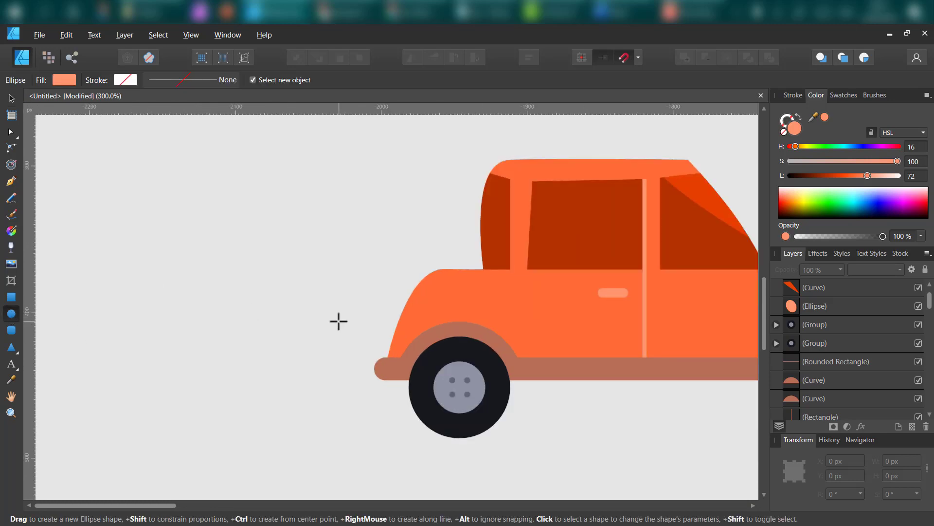
left_click_drag(290, 352, 327, 389)
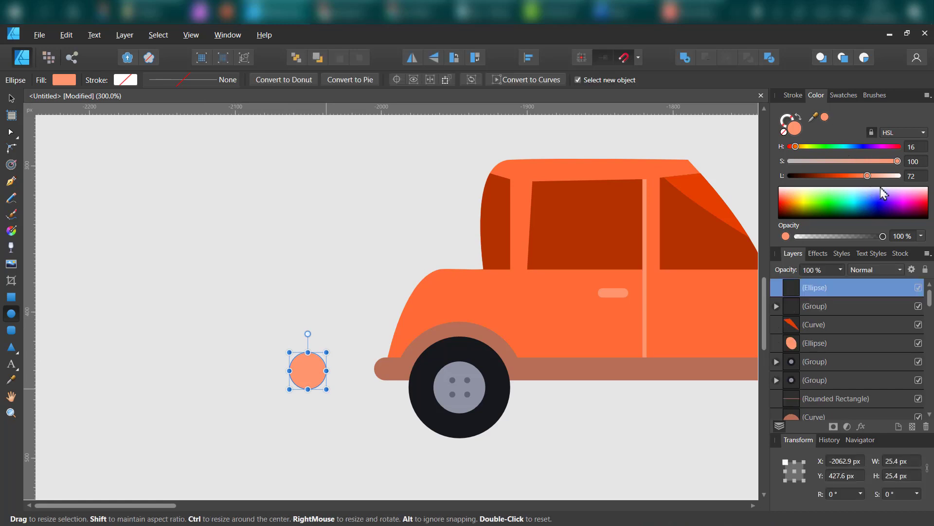
left_click_drag(862, 164, 701, 173)
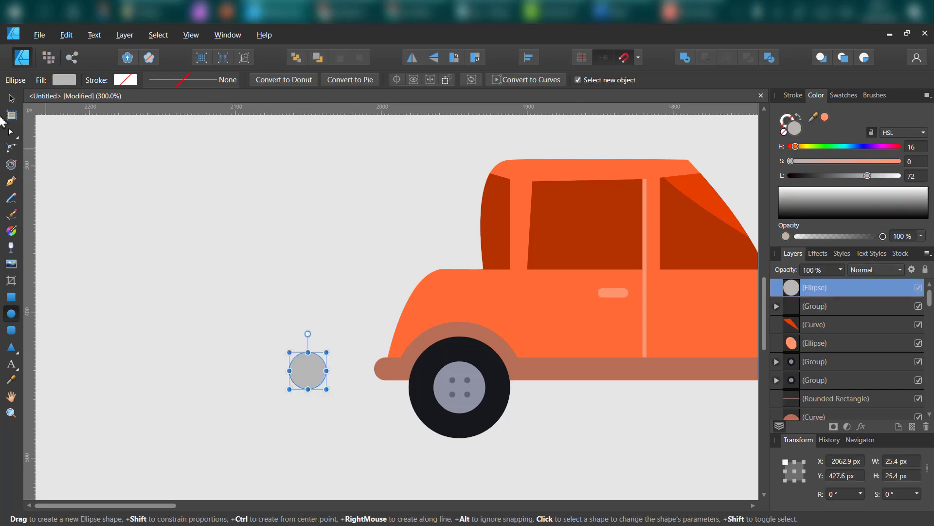
Duplicate the grey circle twice into an overlapping smoke cluster, with the smallest circle about 18 px wide.
left_click(12, 100)
mouse_move(318, 383)
left_mouse_down()
mouse_move(355, 359)
mouse_move(338, 367)
mouse_move(354, 371)
mouse_move(336, 344)
mouse_move(289, 342)
mouse_move(300, 380)
mouse_move(289, 380)
mouse_move(316, 365)
left_mouse_up()
left_click_drag(244, 283, 253, 344)
left_click(313, 364)
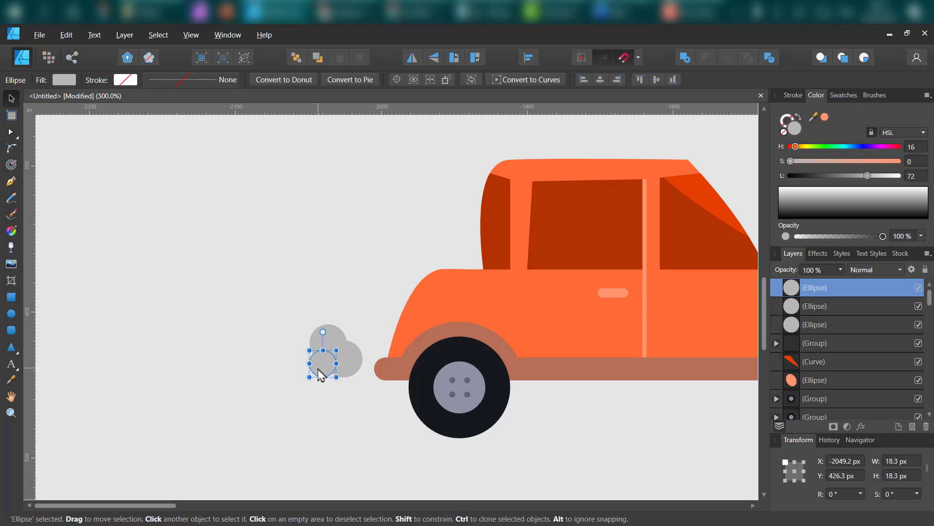
left_click_drag(336, 376, 312, 376)
key("ctrl+z")
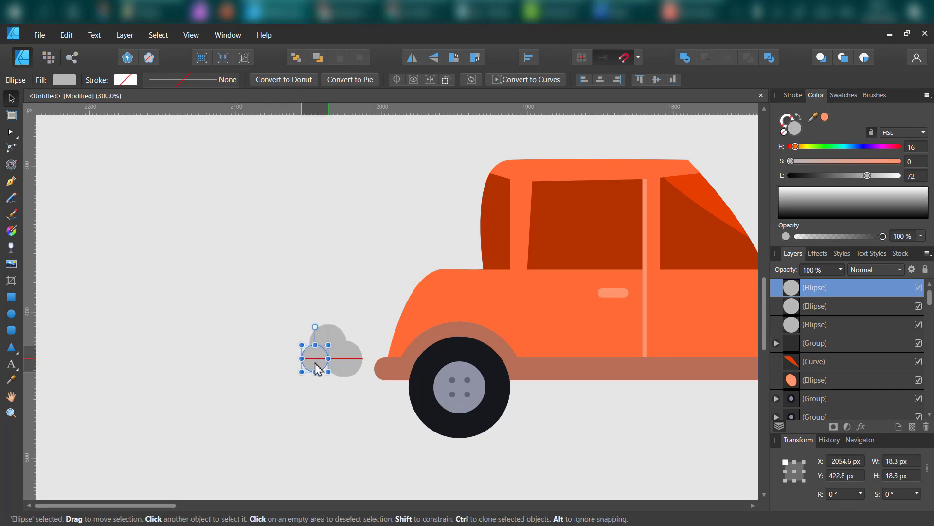
Scale the three circles down to about 23.5 × 20.3 px beside the rear bumper and merge them into one smoke puff.
left_click_drag(252, 309, 392, 402)
left_click_drag(353, 329, 345, 370)
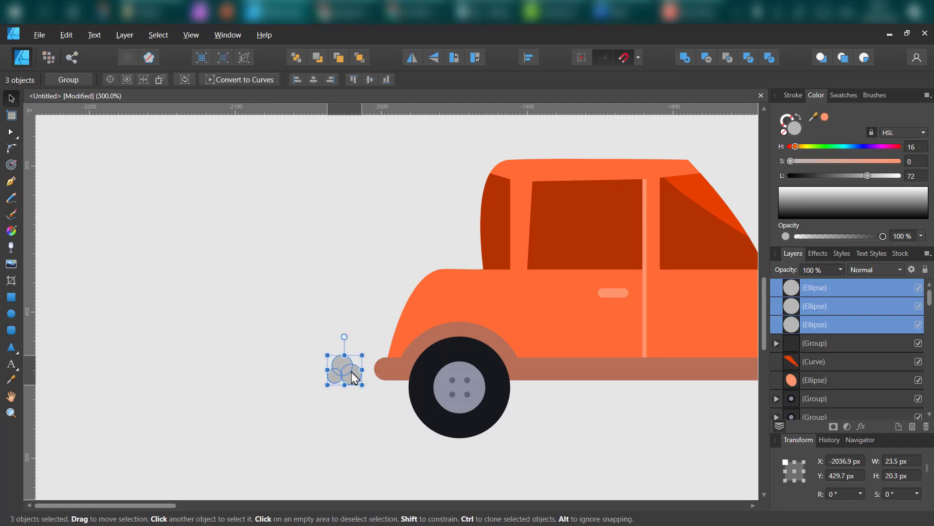
left_click(686, 60)
key("ctrl+d")
Look over the row of cars with the exhaust puff, and return to the artboard.
left_click_drag(593, 371, 417, 358)
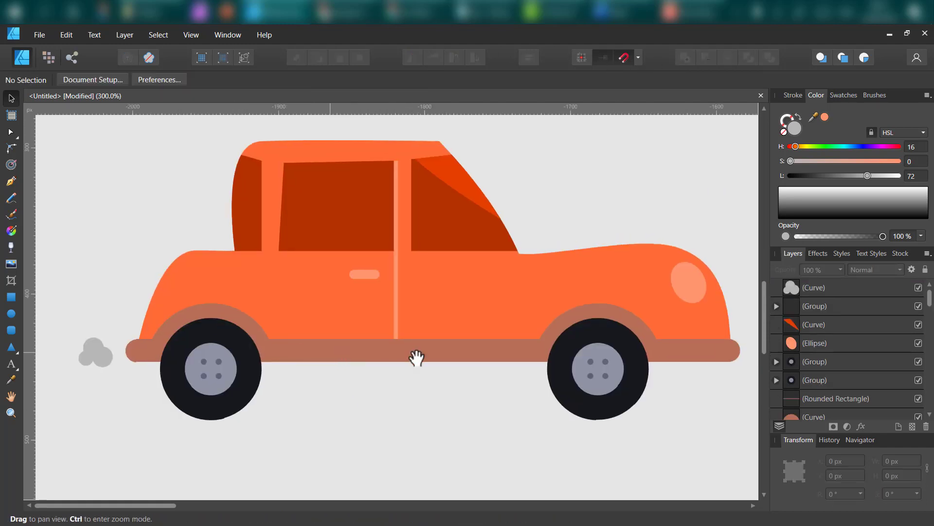
scroll(502, 363, "right", 10)
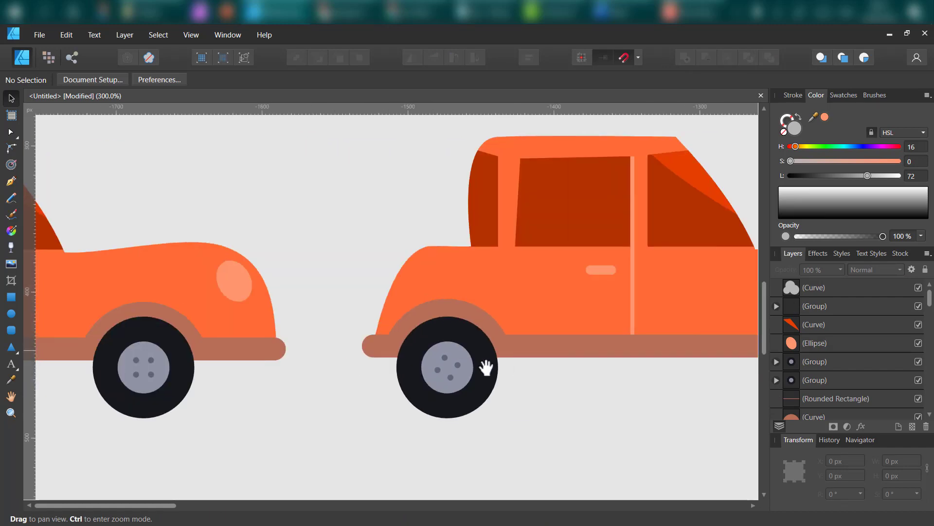
left_click_drag(568, 362, 303, 348)
key("ctrl+minus")
key("ctrl+minus")
key("ctrl+minus")
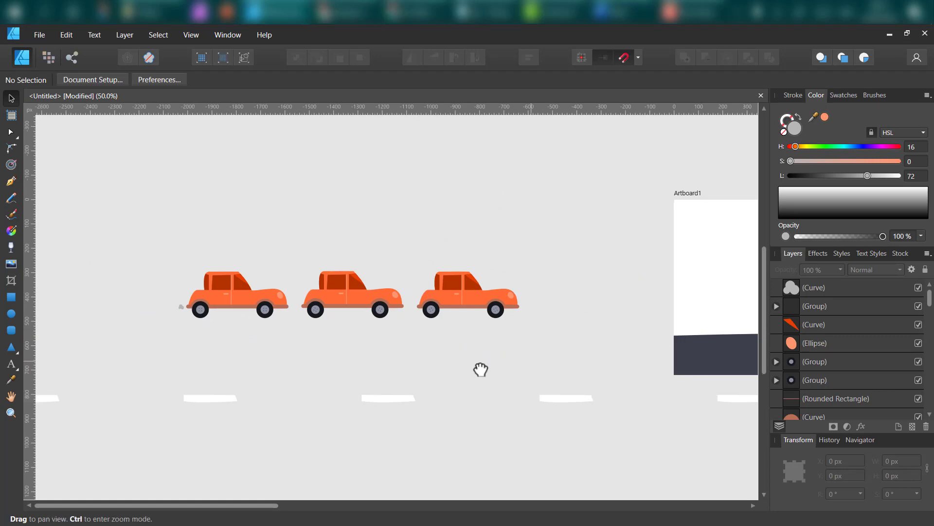
scroll(482, 369, "right", 6)
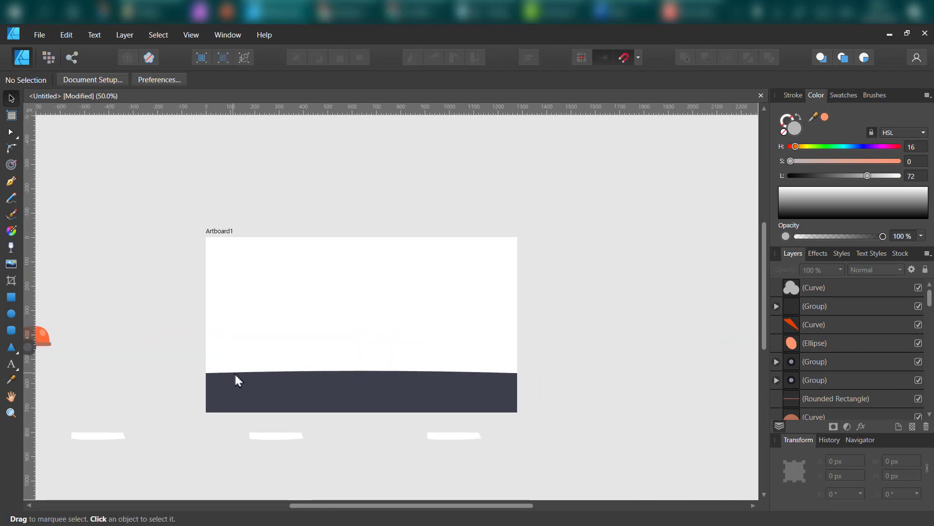
Duplicate the dark road shape upward to about Y 434 px and place the copy behind the original road.
key("ctrl+plus")
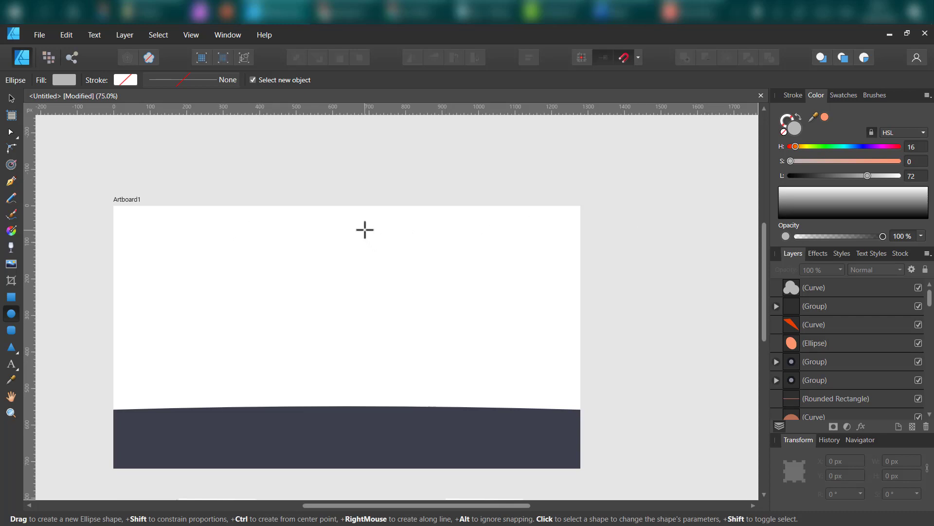
left_click(12, 298)
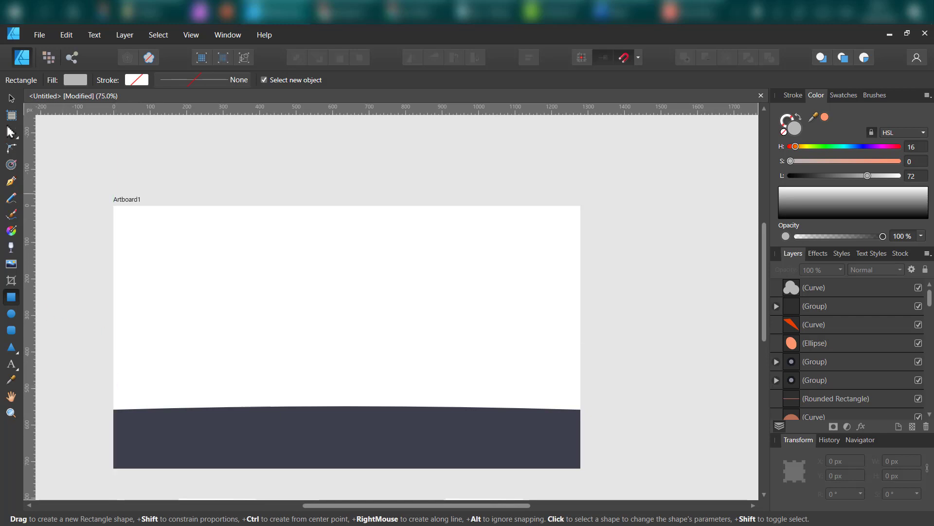
left_click(10, 99)
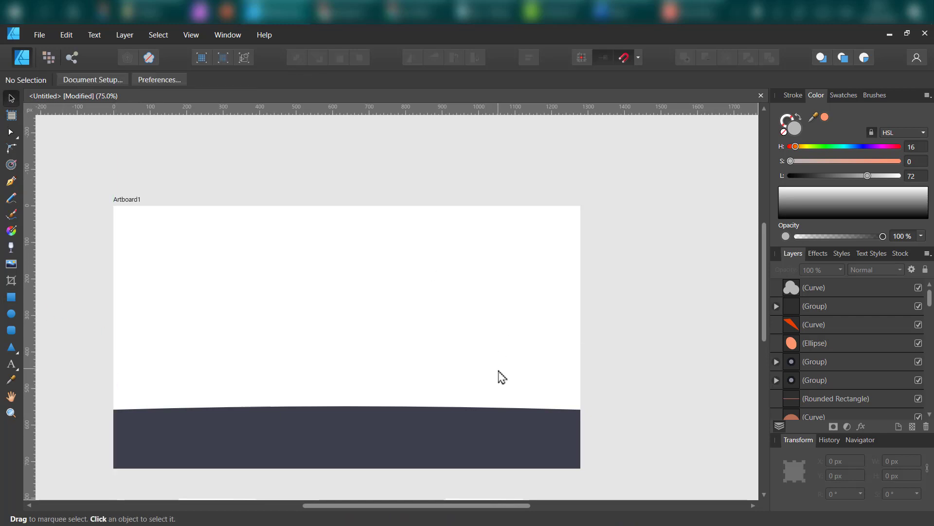
left_click_drag(456, 427, 451, 398)
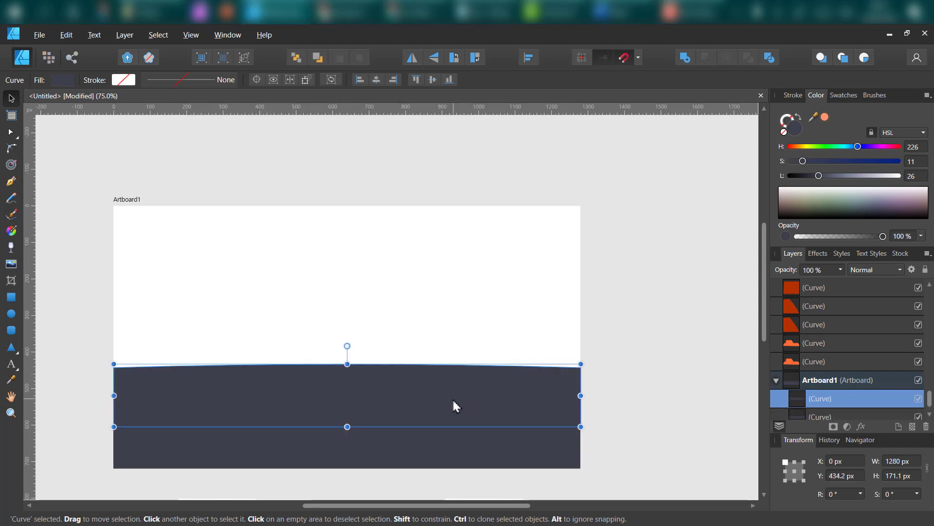
key("ctrl+bracketleft")
Recolour the raised road copy as yellow-green grass with HSL 70, 65, 50.
left_click(818, 147)
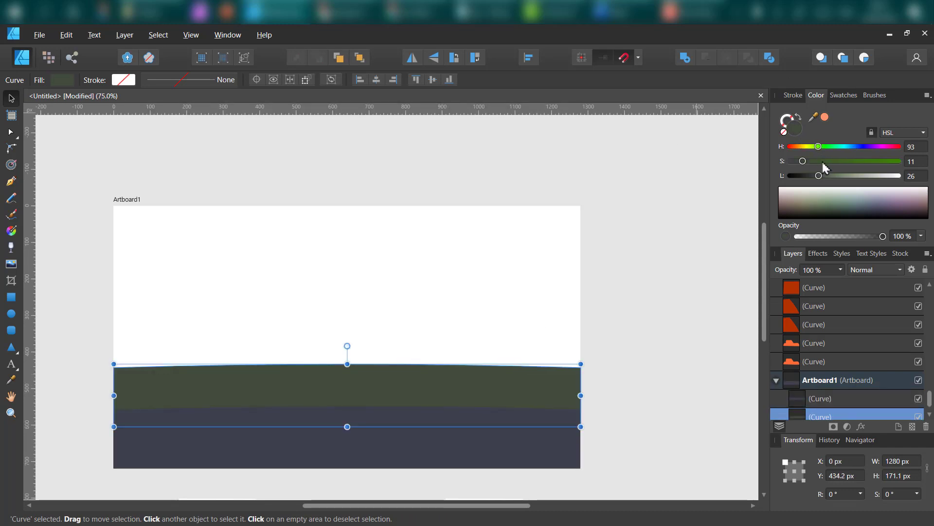
left_click_drag(822, 161, 898, 161)
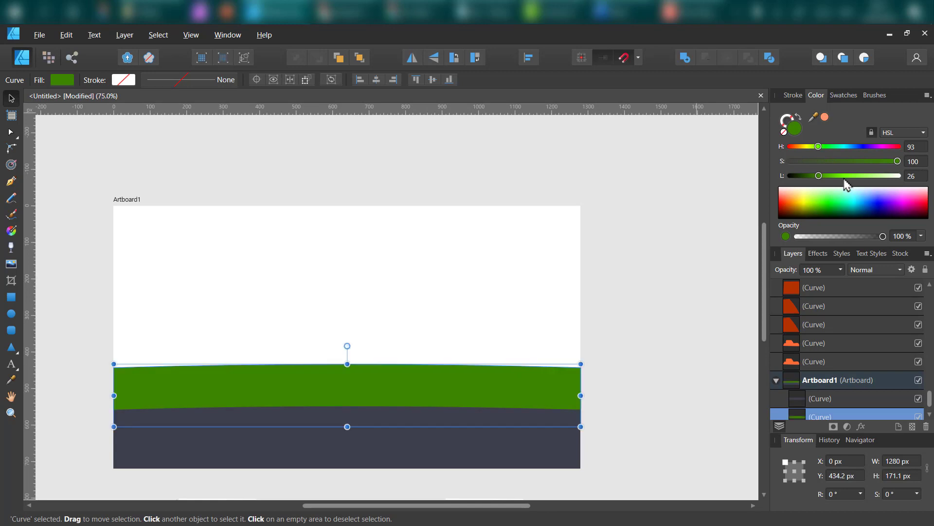
left_click(844, 176)
left_click_drag(830, 163, 815, 151)
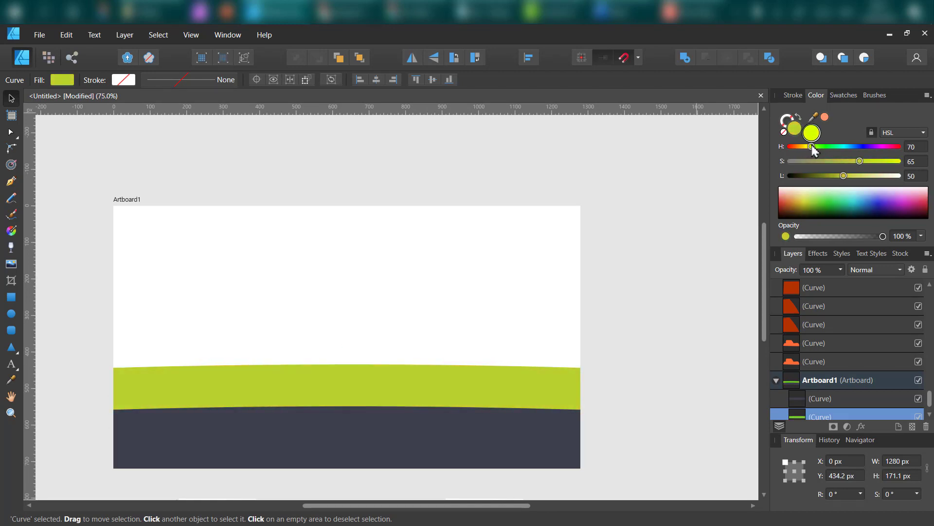
left_click(733, 255)
scroll(681, 229, "down", 2)
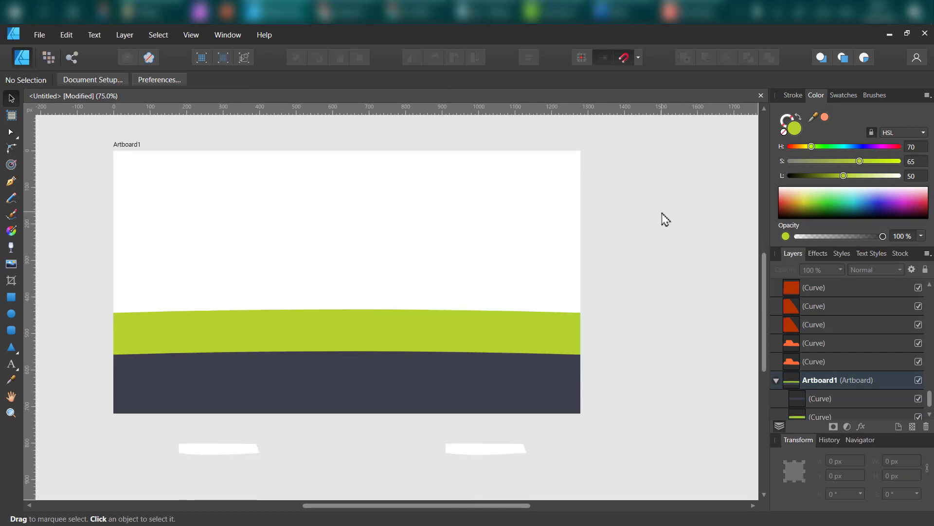
Draw a foliage circle about 172.8 px across above the grass and fill it with HSL 70, 84, 50.
key("ctrl+1")
left_click(12, 315)
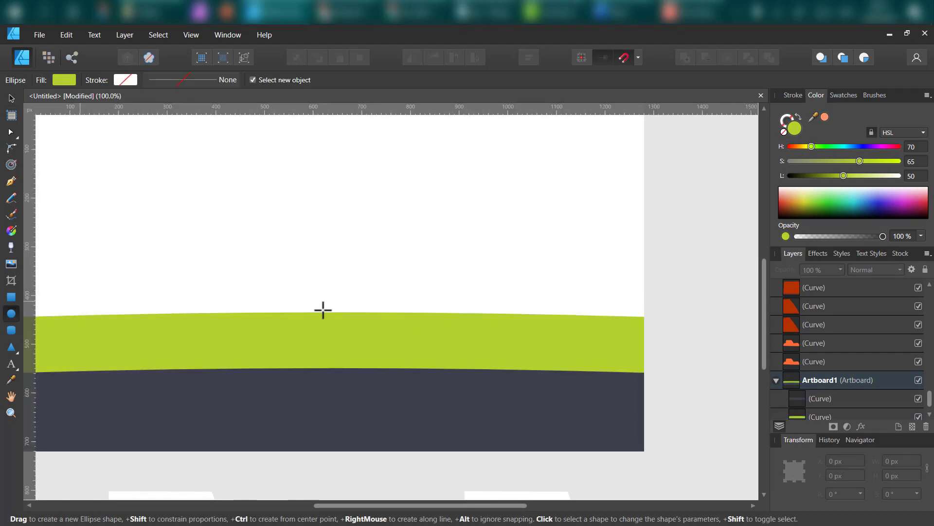
left_click_drag(605, 328, 367, 297)
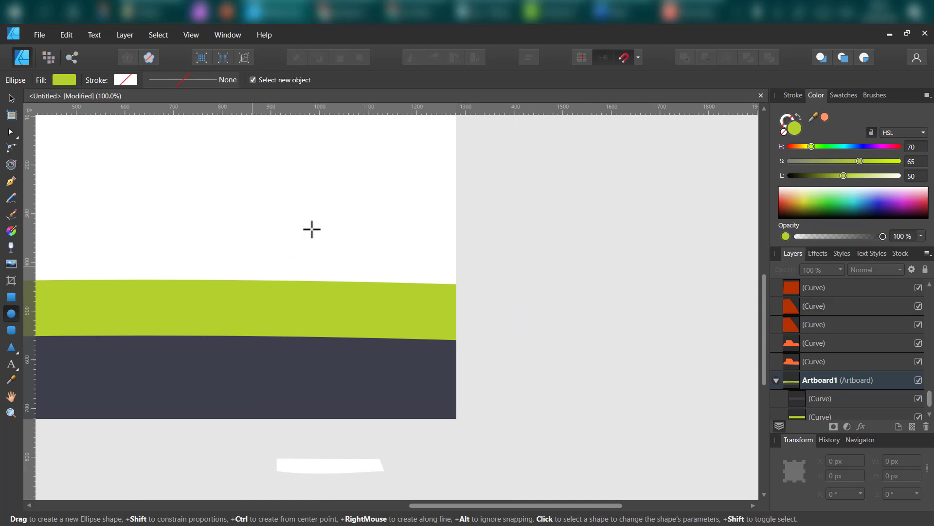
left_click_drag(232, 295, 340, 338)
left_click_drag(389, 184, 473, 269)
left_click_drag(865, 165, 873, 165)
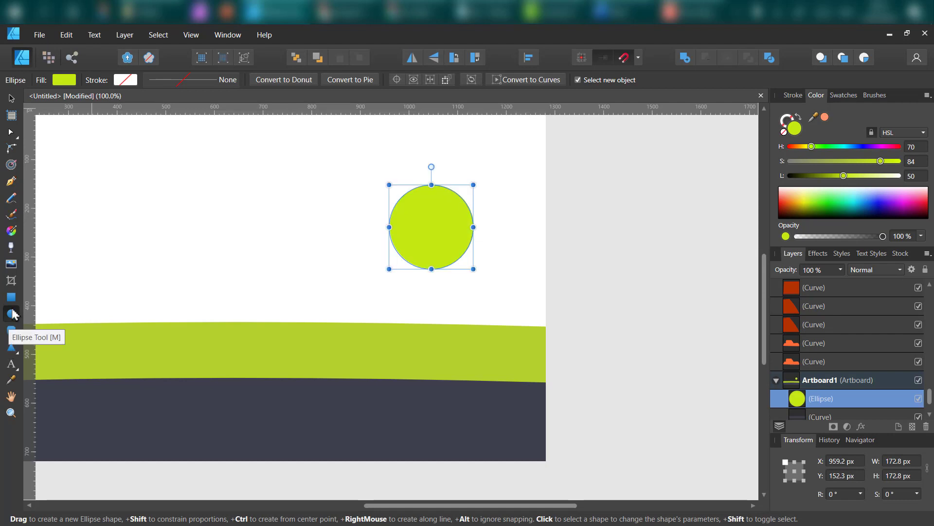
Draw a triangular trunk about 62 × 281.9 px, colour it HSL 20, 84, 29 and centre it under the foliage circle.
left_click(12, 346)
left_click_drag(422, 226, 452, 363)
left_click(797, 146)
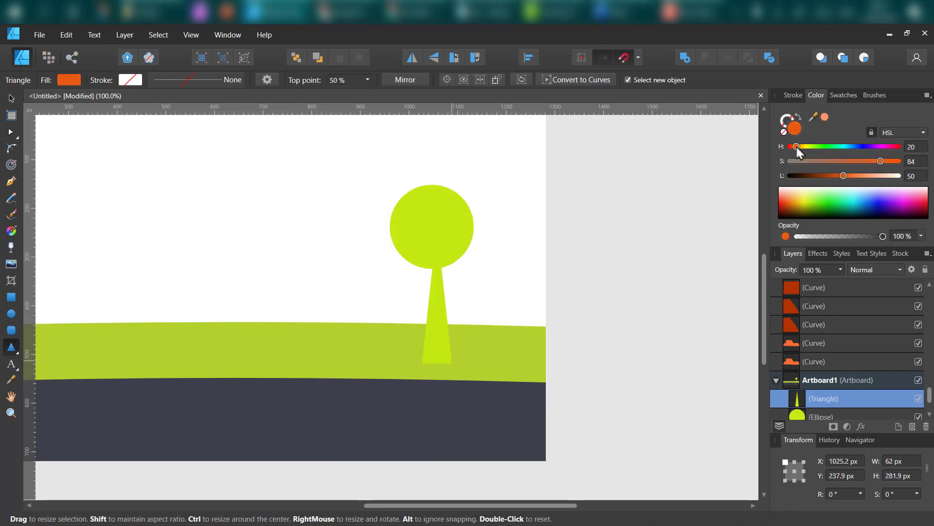
left_click_drag(845, 177, 821, 176)
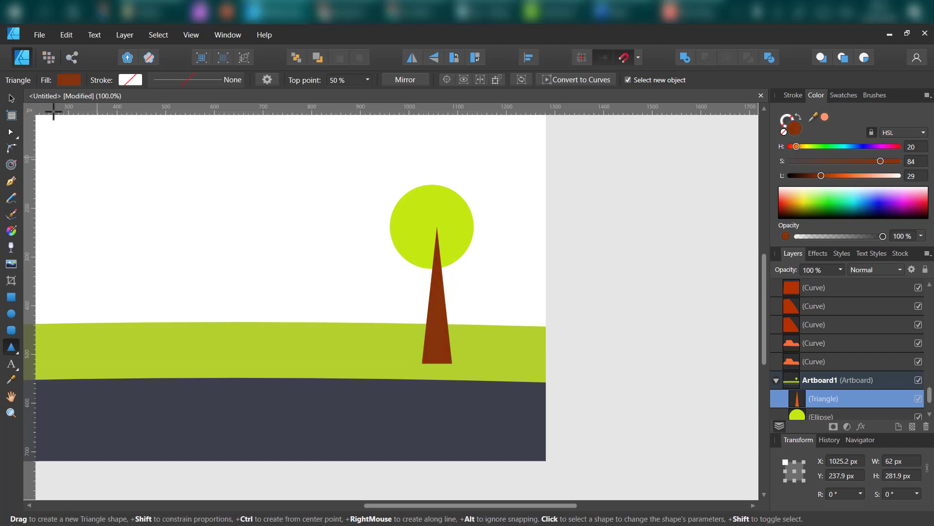
left_click(11, 98)
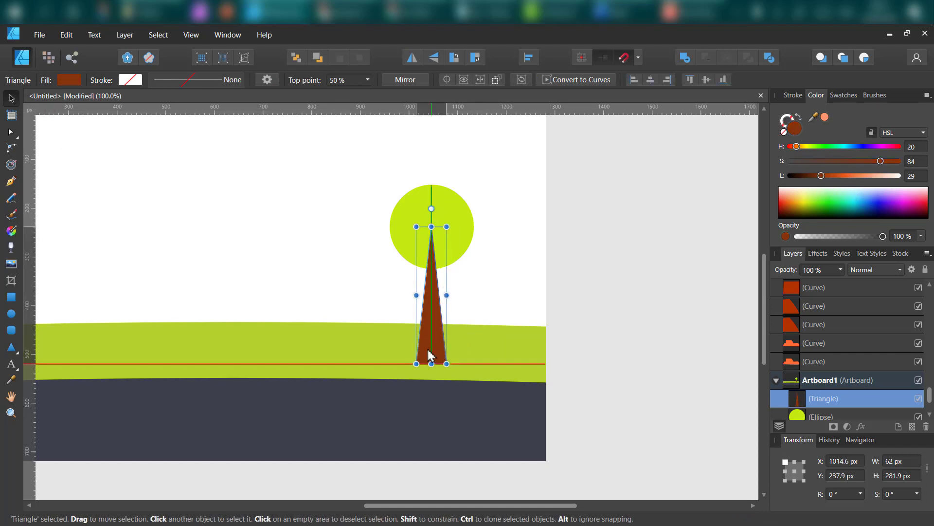
Add a smaller angled copy of the trunk as a branch and a smaller foliage circle at its tip.
left_click_drag(430, 350, 339, 285, "ctrl")
left_click_drag(345, 144, 284, 169, "shift")
left_click_drag(405, 268, 349, 231, "shift")
mouse_move(331, 225)
left_mouse_down()
mouse_move(423, 273)
mouse_move(401, 235)
mouse_move(408, 250)
left_mouse_up()
left_click(459, 247)
left_click(583, 259)
Shift the tree to the right and reshape the trunk's lower-right corner into a small root.
scroll(581, 253, "up", 1)
left_click_drag(611, 191, 341, 410)
left_click_drag(436, 376, 498, 399)
left_click(363, 290)
key("a")
left_click(494, 392)
key("ctrl+d")
key("v")
Group the tree parts and scale the group to about 182.8 × 283.3 px on the right side of the grass.
left_click_drag(628, 177, 381, 409)
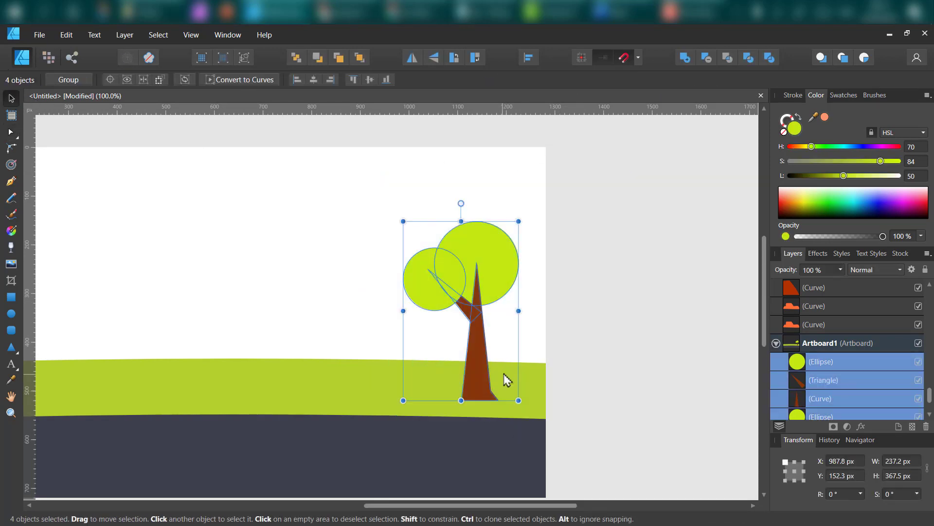
key("ctrl+g")
left_click_drag(490, 388, 553, 397)
key("ctrl+minus")
mouse_move(547, 302)
left_mouse_down()
mouse_move(451, 301)
mouse_move(545, 298)
left_mouse_up()
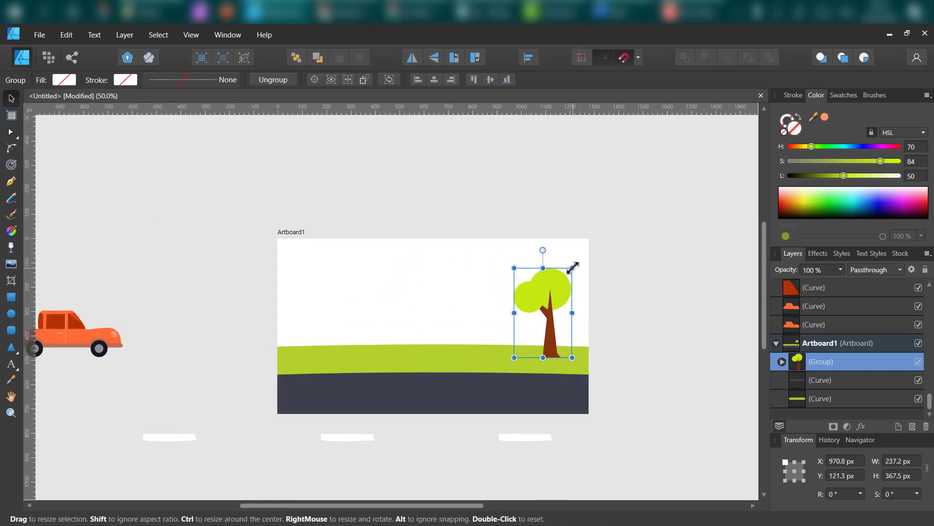
left_click_drag(572, 268, 557, 305)
left_click_drag(538, 346, 555, 348)
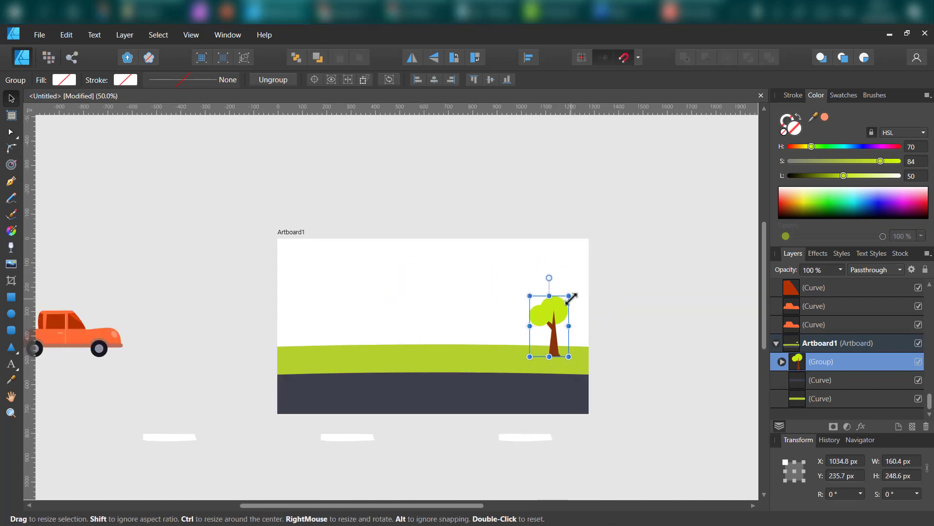
left_click_drag(569, 296, 575, 286)
Place a mirrored copy of the tree near the middle of the grass and ungroup it.
mouse_move(560, 337)
left_mouse_down()
mouse_move(441, 350)
mouse_move(417, 341)
mouse_move(455, 322)
mouse_move(480, 324)
left_mouse_up()
right_click(465, 325)
left_click(505, 86)
key("ctrl+=")
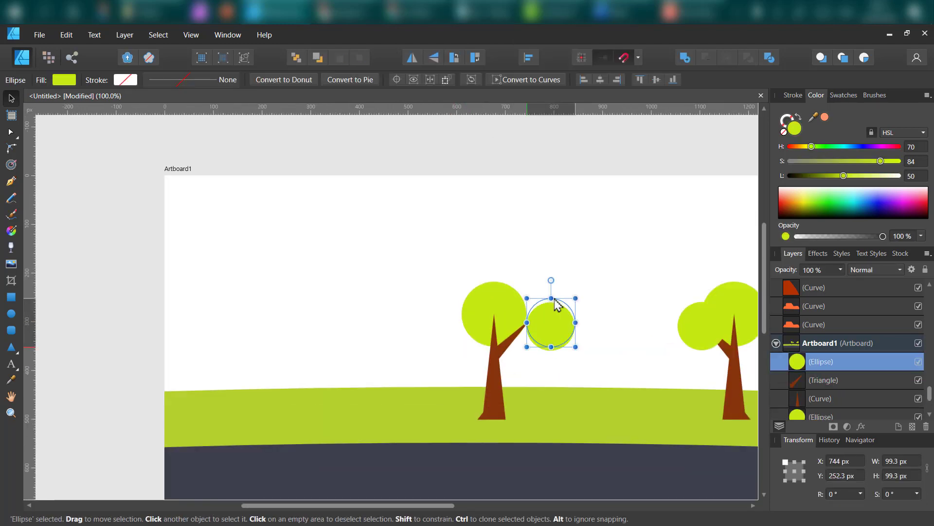
Delete the smaller foliage circle and the branch from the middle tree.
left_click_drag(551, 325, 422, 329)
left_click(518, 338)
key("Delete")
key("Delete")
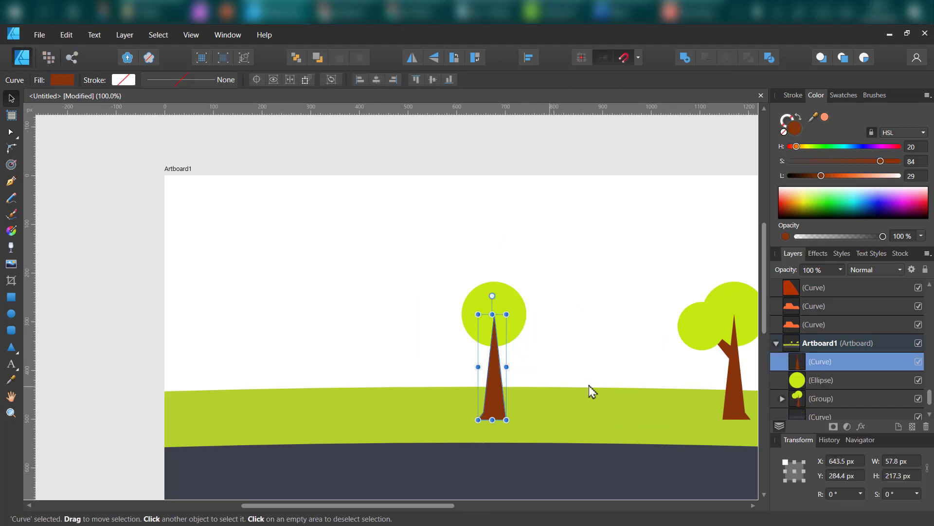
Copy the branched tree to the left part of the grass and scale the copy down.
scroll(722, 241, "right", 3)
left_click(640, 379)
mouse_move(640, 378)
left_mouse_down()
mouse_move(188, 365)
mouse_move(198, 393)
left_mouse_up()
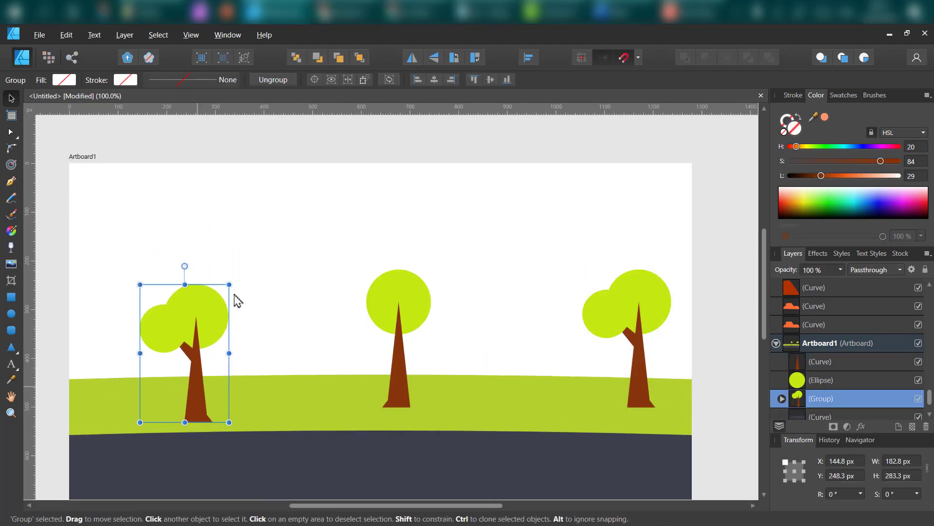
mouse_move(230, 284)
left_mouse_down()
mouse_move(215, 307)
mouse_move(242, 335)
mouse_move(211, 338)
left_mouse_up()
Ungroup the small left tree and bring its larger foliage circle to the front.
right_click(185, 327)
left_click(255, 89)
key("ctrl+shift+]")
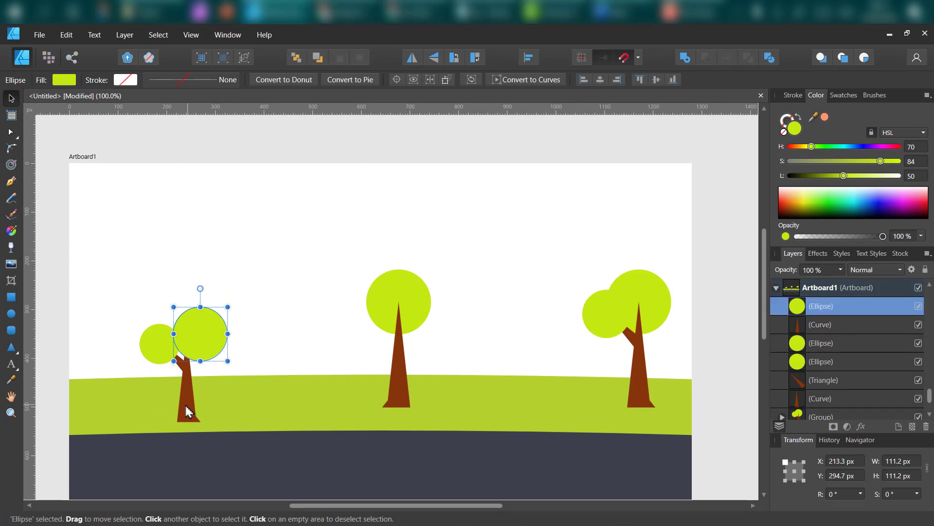
left_click(125, 243)
Move all three trees together slightly up and to the left.
key("ctrl+minus")
left_click_drag(707, 234, 201, 409)
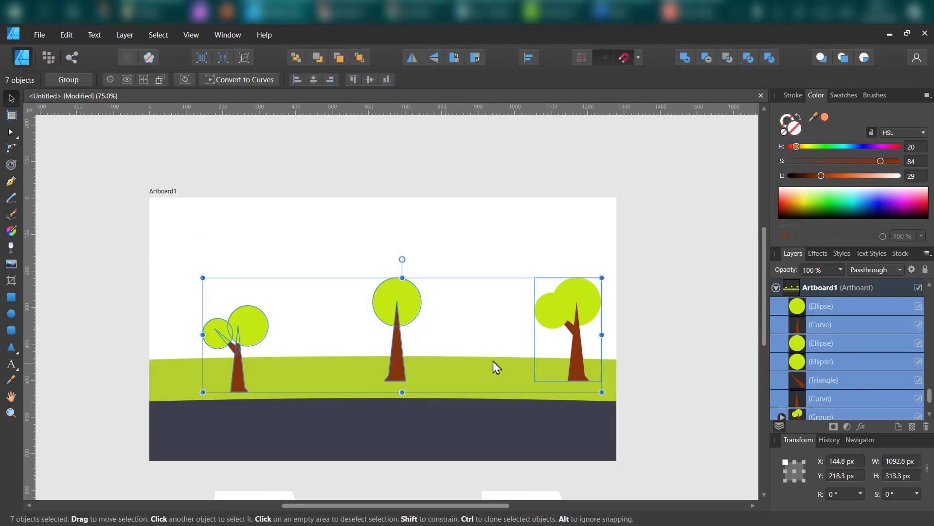
left_click_drag(582, 366, 568, 360)
left_click(112, 218)
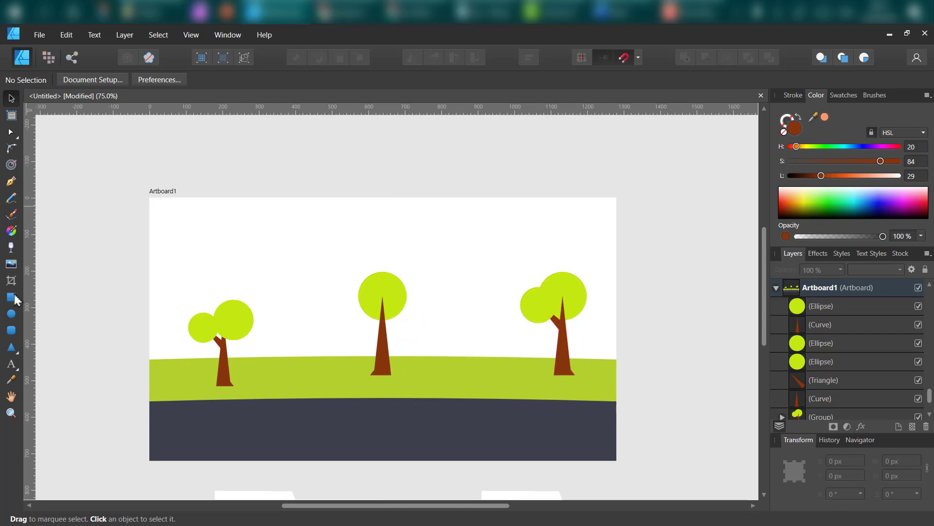
Draw a 120 × 248.7 px rectangle filled with HSL 205, 84, 36 and move it off the artboard's right side.
left_click(14, 298)
left_click_drag(125, 285, 169, 375)
left_click_drag(843, 180, 831, 183)
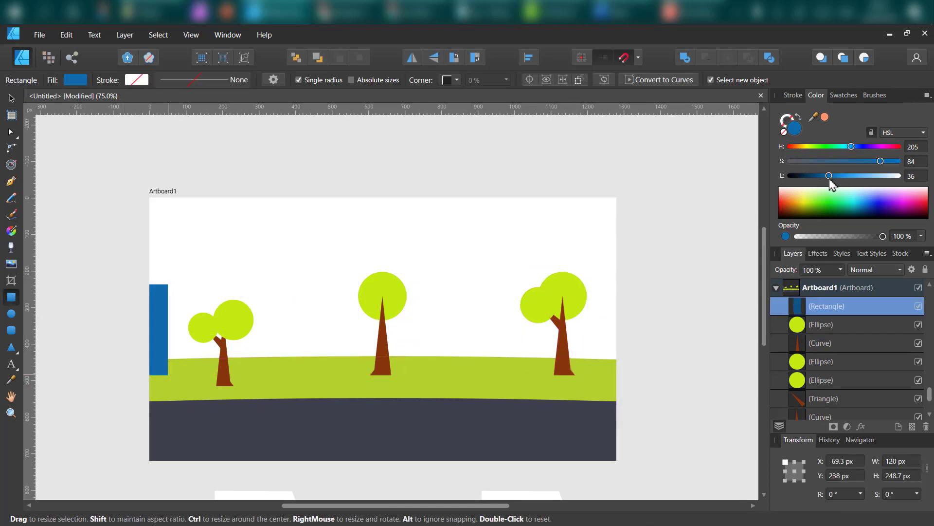
key("v")
mouse_move(156, 314)
left_mouse_down()
mouse_move(625, 295)
mouse_move(679, 312)
left_mouse_up()
left_click_drag(757, 335, 519, 336)
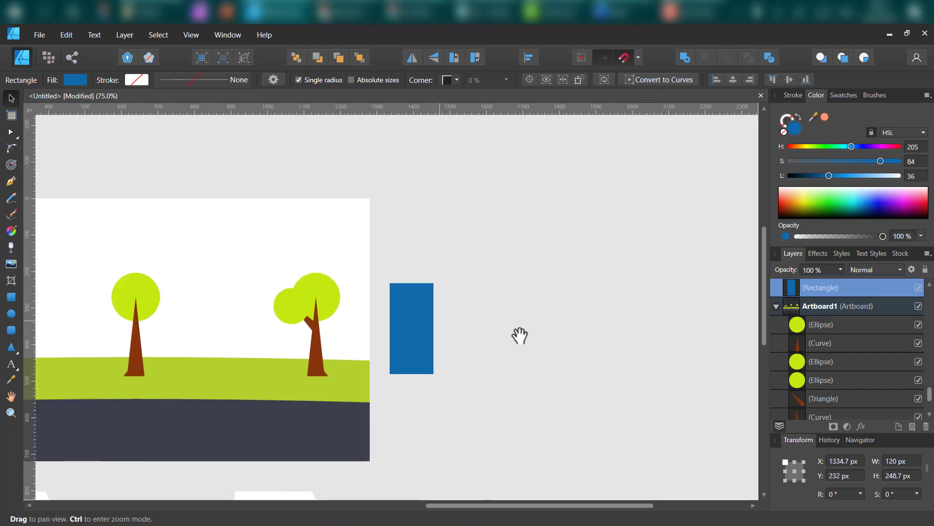
Start a skyline with staggered copies of the blue block in varied sizes, up to about 257.3 × 310 px.
mouse_move(416, 357)
left_mouse_down()
mouse_move(453, 323)
mouse_move(482, 341)
left_mouse_up()
left_click_drag(554, 340, 607, 275, "ctrl")
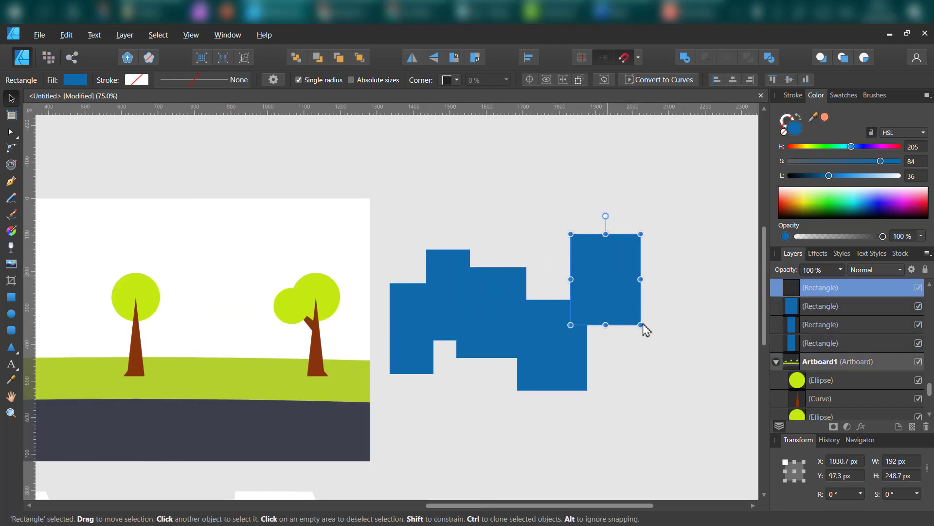
left_click_drag(642, 325, 615, 376)
left_click_drag(664, 301, 502, 318)
left_click_drag(449, 347, 484, 370, "ctrl")
mouse_move(489, 275)
left_mouse_down()
mouse_move(549, 278)
mouse_move(541, 304)
left_mouse_up()
left_click_drag(497, 363, 573, 306, "ctrl")
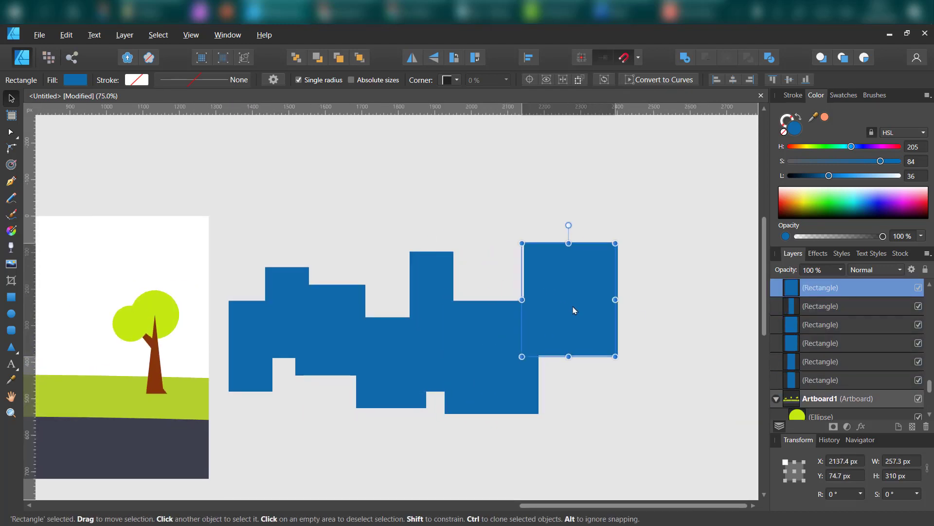
Extend the skyline to the right with further resized and vertically offset copies of the blocks.
left_click_drag(615, 356, 706, 380)
left_click_drag(656, 346, 445, 344)
left_click_drag(445, 344, 598, 379, "ctrl")
left_click_drag(587, 355, 500, 338, "ctrl")
mouse_move(559, 329)
left_mouse_down()
mouse_move(432, 331)
mouse_move(399, 296)
left_mouse_up()
mouse_move(398, 295)
left_mouse_down("ctrl")
mouse_move(612, 325)
mouse_move(608, 310)
left_mouse_up("ctrl")
left_click_drag(608, 311, 685, 323, "ctrl")
Complete the skyline's right end with more staggered copies, ending with a block about 198.7 × 474.4 px.
left_click_drag(513, 363, 180, 354)
left_click_drag(399, 379, 459, 408)
mouse_move(414, 347)
left_mouse_down()
mouse_move(390, 362)
mouse_move(477, 326)
left_mouse_up()
mouse_move(477, 326)
left_mouse_down("ctrl")
mouse_move(548, 333)
mouse_move(578, 352)
left_mouse_up("ctrl")
mouse_move(624, 327)
left_mouse_down()
mouse_move(564, 326)
mouse_move(558, 342)
left_mouse_up()
mouse_move(559, 342)
left_mouse_down("ctrl")
mouse_move(674, 337)
mouse_move(708, 300)
mouse_move(666, 378)
left_mouse_up("ctrl")
left_click_drag(668, 376, 607, 337, "ctrl")
mouse_move(656, 318)
left_mouse_down()
mouse_move(434, 305)
mouse_move(538, 331)
mouse_move(636, 371)
left_mouse_up()
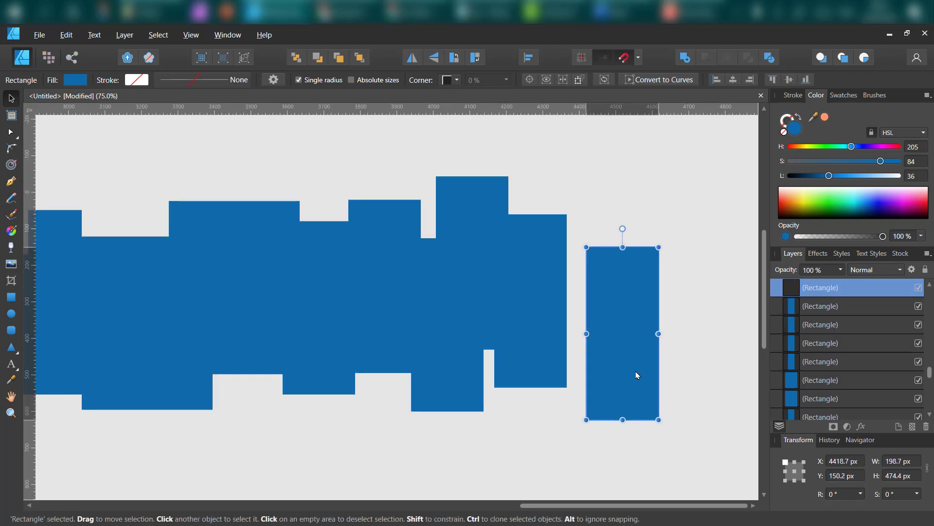
Stretch the last block into a base strip about 3237.4 × 302.5 px spanning the lower part of the skyline.
key("ctrl+minus")
left_click_drag(459, 313, 78, 317)
left_click_drag(279, 284, 279, 301)
left_click_drag(461, 324, 468, 322)
left_click_drag(271, 342, 271, 338)
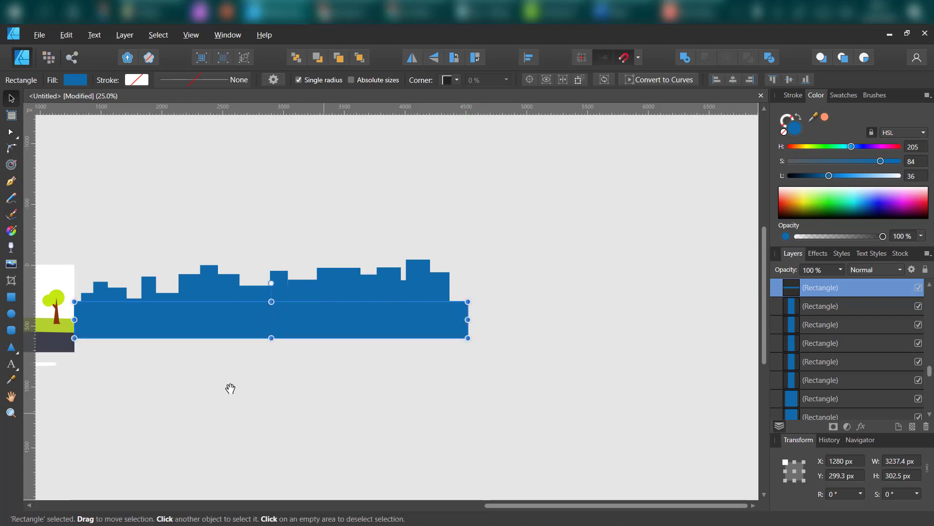
Select all the skyline blocks, reposition them together and merge them into one shape with Add.
left_click_drag(229, 388, 401, 409)
left_click_drag(683, 264, 239, 374)
left_click_drag(367, 342, 393, 405)
left_click(684, 58)
left_click(394, 214)
Draw a shadow strip about 9.3 × 226.9 px in HSL 205, 84, 33 and copy it to another building edge.
key("ctrl+plus")
key("ctrl+plus")
key("m")
left_click(827, 178)
key("v")
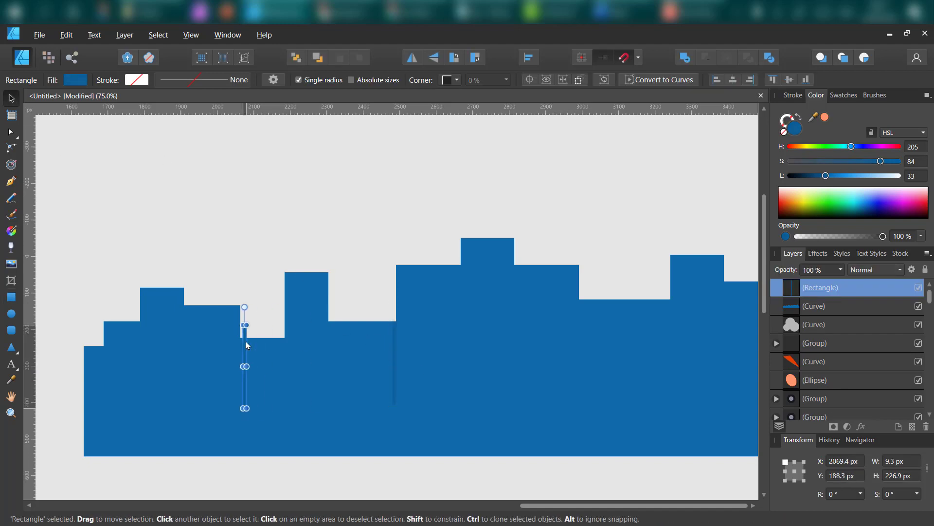
left_click_drag(246, 355, 243, 359)
Align the shadow strips with the vertical edges of the buildings in the skyline's left part.
key("ctrl+plus")
left_click_drag(89, 401, 440, 355)
left_click(349, 330)
left_click(346, 333)
left_click_drag(135, 305, 141, 301)
left_click(203, 334)
left_click_drag(542, 369, 49, 367)
left_click_drag(164, 335, 403, 242)
Copy the shadow strip to the building edges across the middle and right parts of the skyline.
left_click(629, 289)
left_click_drag(629, 289, 387, 343)
left_click_drag(162, 260, 587, 285)
scroll(661, 307, "right", 10)
left_click_drag(124, 271, 647, 253)
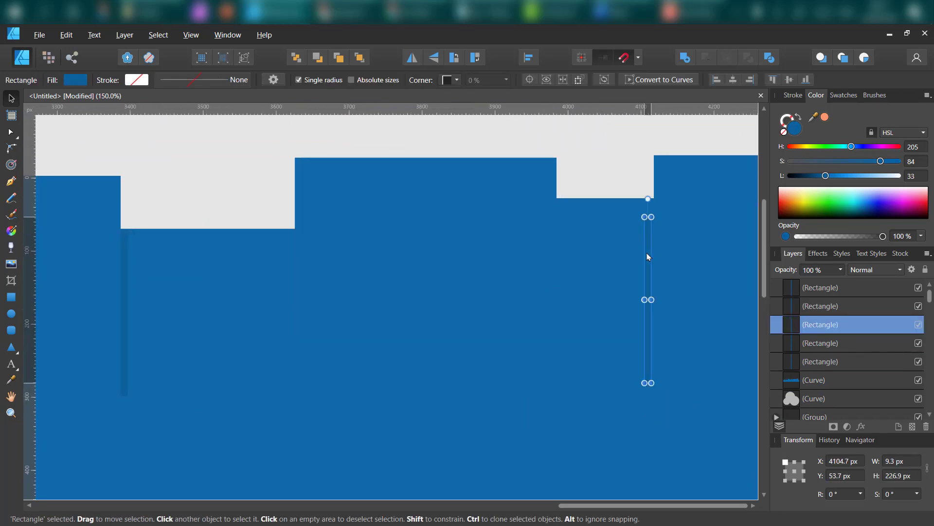
left_click_drag(698, 276, 304, 240)
mouse_move(258, 224)
left_mouse_down()
mouse_move(550, 252)
mouse_move(584, 217)
left_mouse_up()
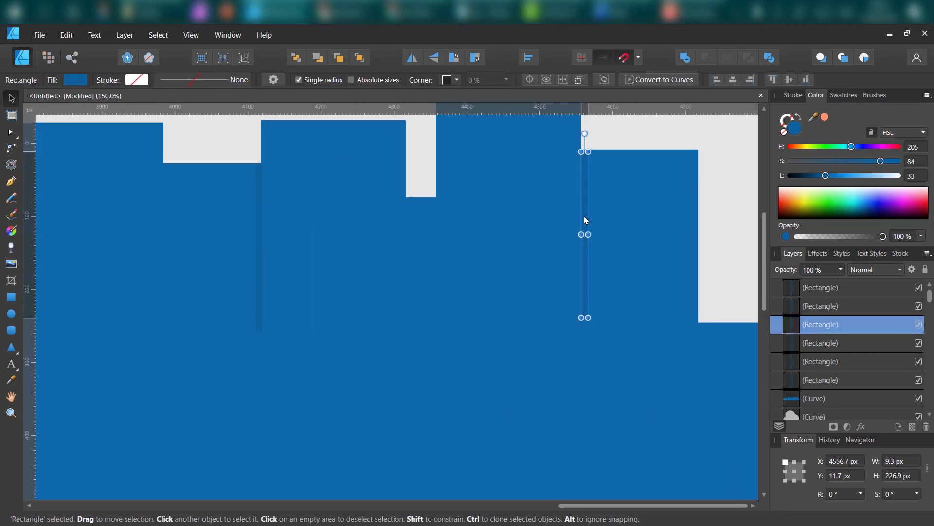
mouse_move(650, 308)
left_mouse_down()
mouse_move(390, 252)
mouse_move(551, 416)
left_mouse_up()
Draw a window about 45 × 26 px on the tallest right building, pair it, and repeat the pair downward in seven rows.
key("m")
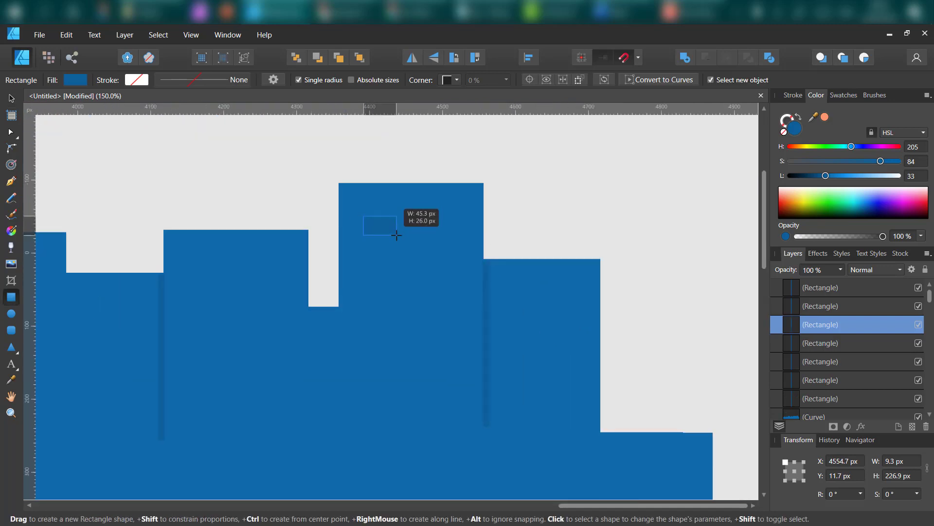
key("v")
mouse_move(397, 235)
left_mouse_down()
mouse_move(439, 220)
mouse_move(438, 270)
left_mouse_up()
left_click(383, 225, "shift")
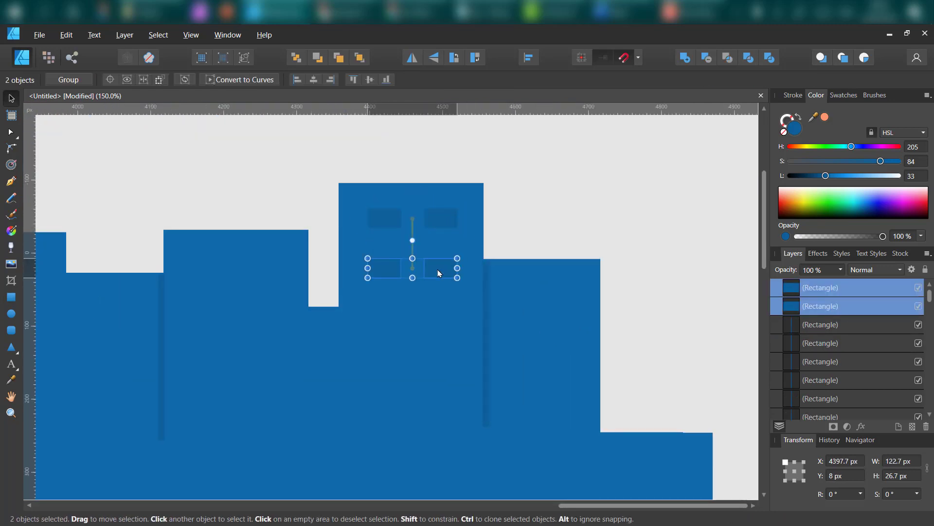
key("ctrl+j")
key("ctrl+j")
key("ctrl+j")
key("ctrl+j")
key("ctrl+j")
Draw a tall, narrow window on the wide building to the left and copy it sideways into a row.
scroll(487, 277, "left", 8)
scroll(538, 292, "down", 2)
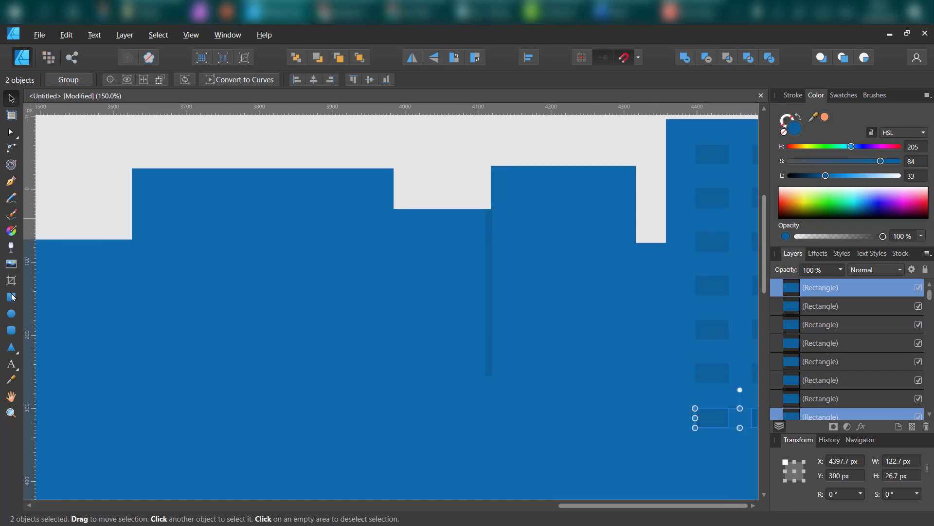
left_click(11, 297)
left_click_drag(166, 204, 187, 252)
key("v")
left_click_drag(187, 232, 226, 232)
Adjust the position of the row of tall windows and duplicate it downward to make four rows.
left_click_drag(108, 141, 360, 268)
left_click_drag(323, 236, 332, 228)
left_click_drag(332, 228, 331, 294)
key("ctrl+j")
key("ctrl+j")
Fill the next narrow building to the left with seven rows of paired windows about 39.3 px high.
left_click_drag(200, 315, 628, 319)
left_click(613, 225)
mouse_move(614, 225)
left_mouse_down()
mouse_move(346, 294)
mouse_move(309, 255)
mouse_move(323, 250)
mouse_move(308, 231)
left_mouse_up()
left_click_drag(308, 230, 350, 236)
left_click(313, 226, "shift")
left_click_drag(347, 229, 353, 225)
left_click_drag(359, 266, 363, 258)
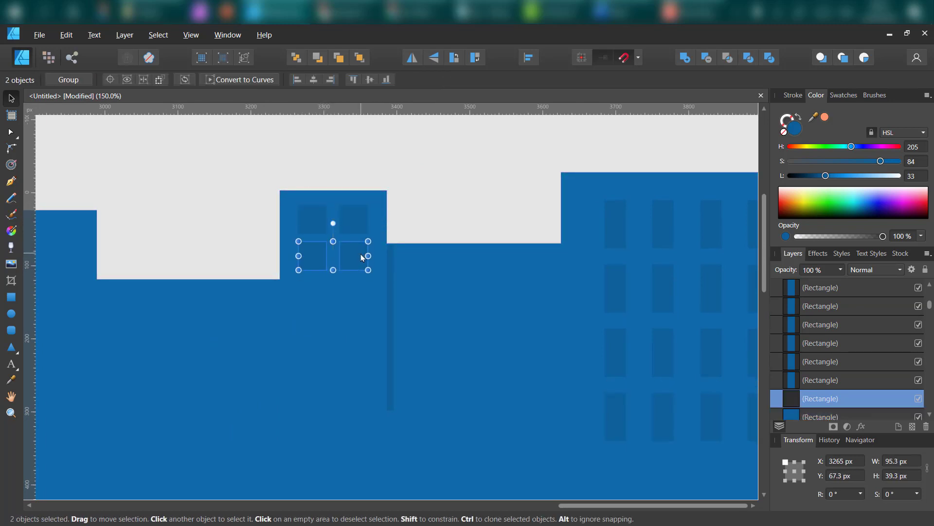
left_click(201, 219)
Add a horizontal window band about 131.3 × 21.3 px to the next building to the left and repeat it downward in eight rows.
left_click_drag(199, 269, 464, 294)
mouse_move(628, 229)
left_mouse_down()
mouse_move(325, 238)
mouse_move(320, 246)
left_mouse_up()
left_click_drag(334, 259, 403, 247)
mouse_move(386, 244)
left_mouse_down()
mouse_move(374, 244)
mouse_move(380, 278)
left_mouse_up()
key("ctrl+j")
key("ctrl+j")
key("ctrl+j")
key("ctrl+j")
key("ctrl+j")
key("ctrl+j")
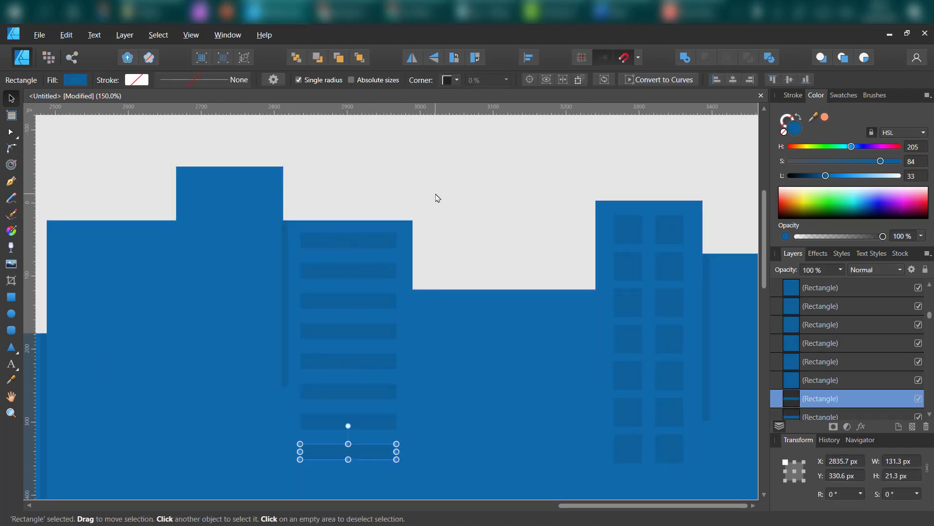
Draw a narrow window on the next building to the left and copy it sideways into a row of two pairs.
left_click(436, 195)
left_click_drag(187, 304, 510, 297)
left_click(12, 297)
mouse_move(384, 230)
left_mouse_down()
mouse_move(402, 265)
mouse_move(454, 247)
mouse_move(432, 248)
mouse_move(420, 260)
left_mouse_up()
key("v")
key("ctrl+j")
left_click(394, 256, "shift")
left_click_drag(393, 256, 466, 254)
key("ctrl+j")
Duplicate the row of paired windows, about 143.3 × 46.7 px, downward to make four rows.
left_click(407, 190)
left_click(540, 251)
left_click_drag(334, 174, 492, 278)
left_click_drag(500, 247, 481, 288)
key("ctrl+j")
key("ctrl+j")
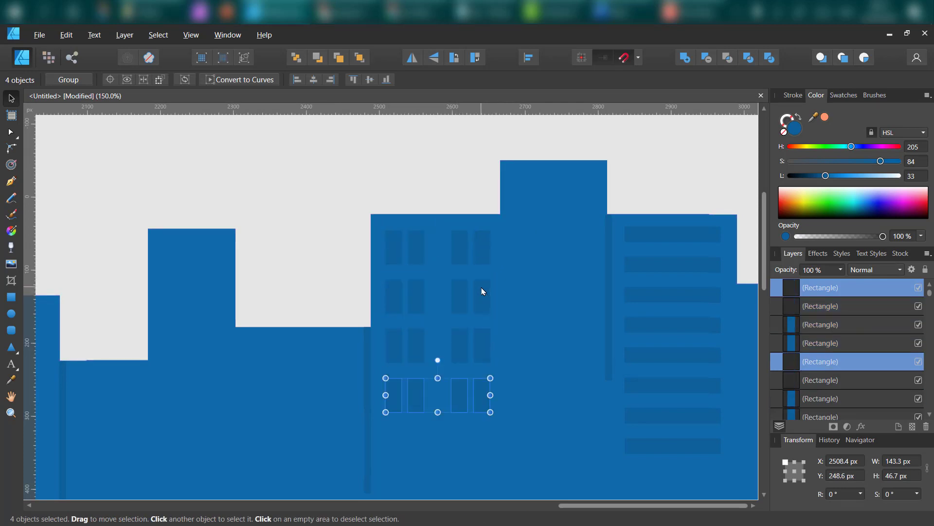
Add a horizontal window band about 79.3 × 22.6 px to the low building further left and repeat it downward in five rows.
left_click(292, 245)
scroll(534, 252, "left", 5)
scroll(534, 252, "down", 2)
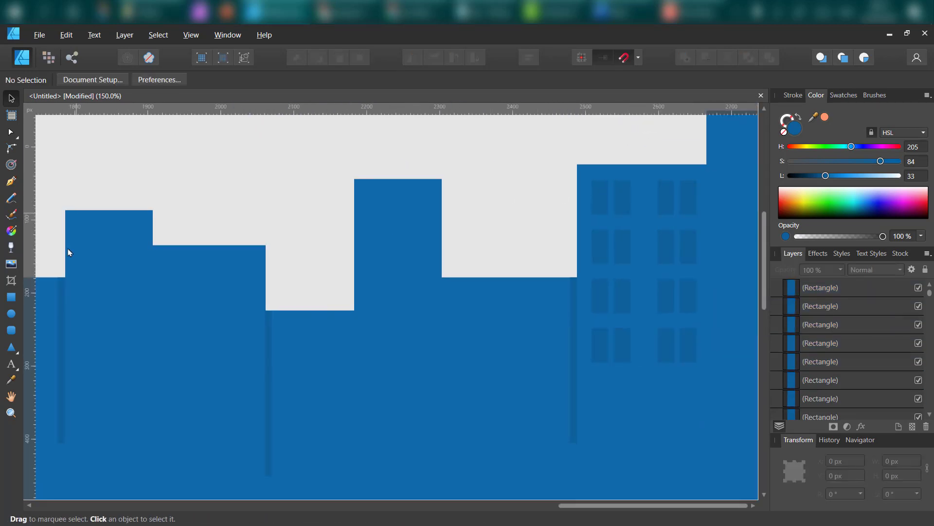
left_click(628, 251)
left_click_drag(359, 356, 340, 352)
left_click_drag(334, 311, 376, 347)
left_click_drag(362, 351, 329, 332)
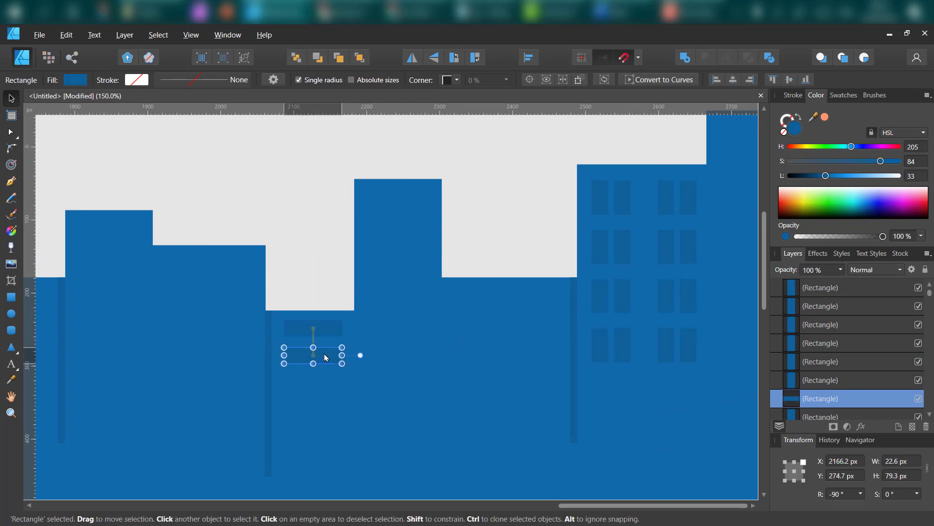
key("ctrl+j")
left_click(351, 261)
Copy a window to the narrow building near the skyline's left end, make a row of three about 92 × 30.6 px, and repeat it downward.
left_click_drag(377, 223, 643, 227)
left_click(593, 335)
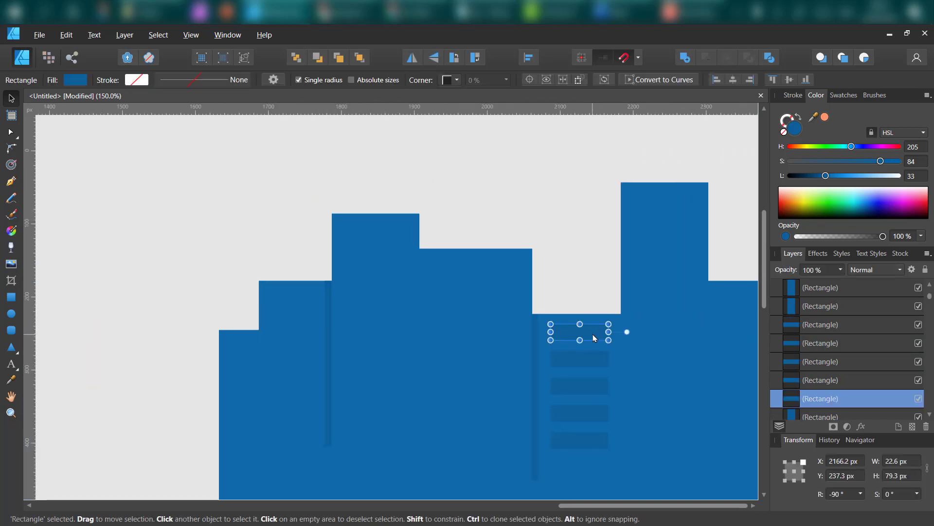
left_click_drag(390, 238, 391, 236)
left_click_drag(406, 234, 365, 234)
mouse_move(358, 236)
left_mouse_down()
mouse_move(403, 236)
mouse_move(373, 238)
left_mouse_up()
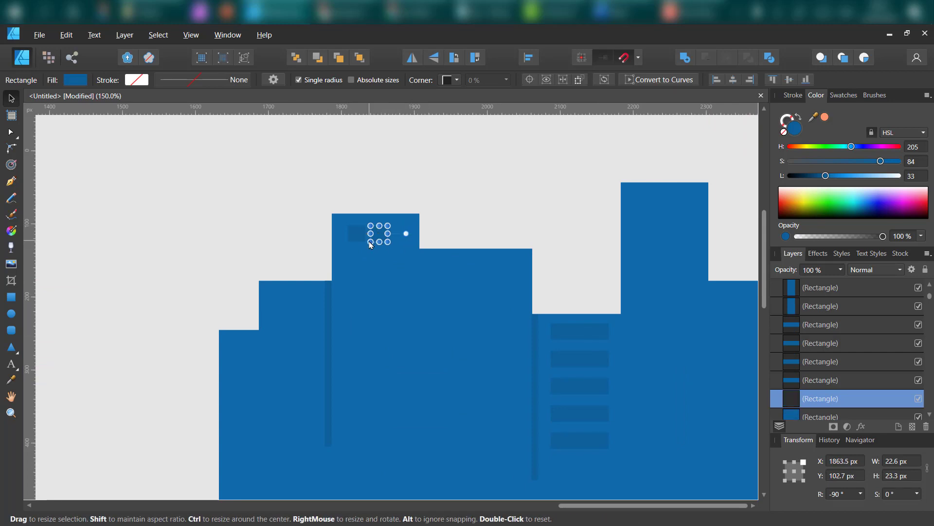
left_click(440, 190)
left_click_drag(441, 189, 340, 248)
mouse_move(401, 234)
left_mouse_down()
mouse_move(391, 234)
mouse_move(396, 259)
left_mouse_up()
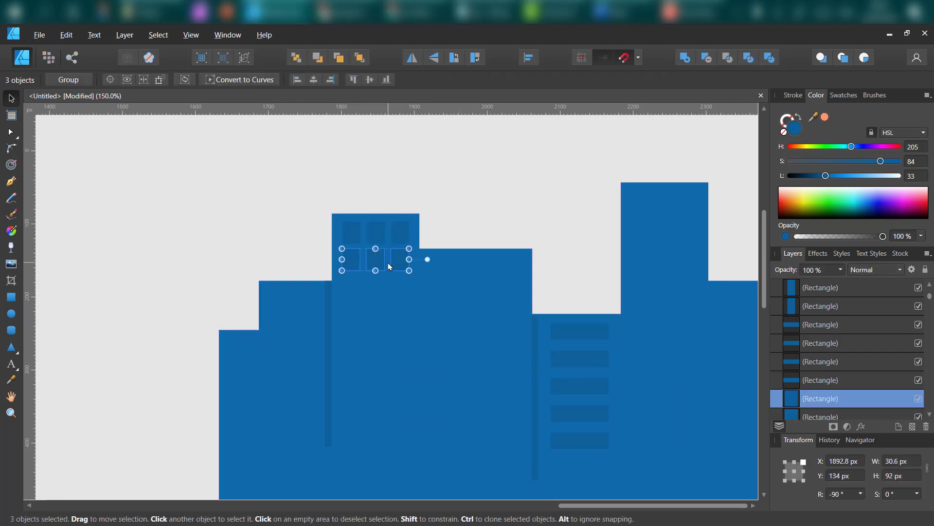
key("ctrl+j")
Group all the buildings and windows of the skyline into one object.
left_click(501, 244)
scroll(498, 234, "down", 3)
key("ctrl+minus")
key("ctrl+minus")
key("ctrl+minus")
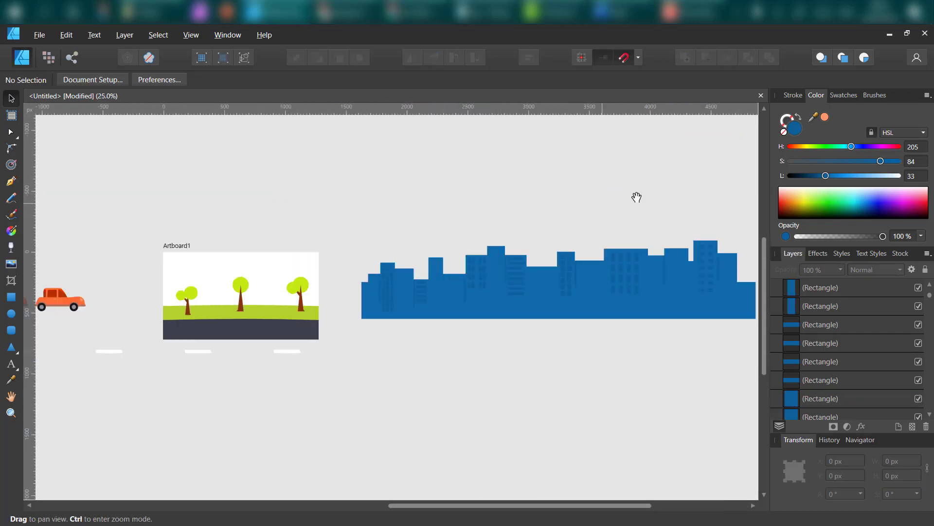
left_click_drag(636, 196, 513, 219)
left_click_drag(703, 217, 227, 401)
key("ctrl+g")
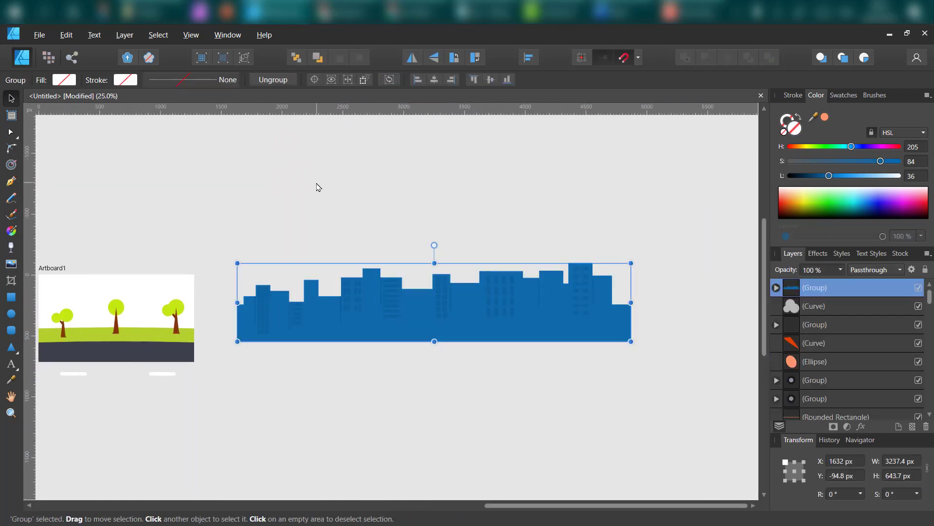
Scale the skyline group to about 2976.5 × 591.8 px and place it above the artboard, aligned with the artboard's left edge.
left_click(357, 354)
left_click(369, 291)
scroll(511, 386, "left", 3)
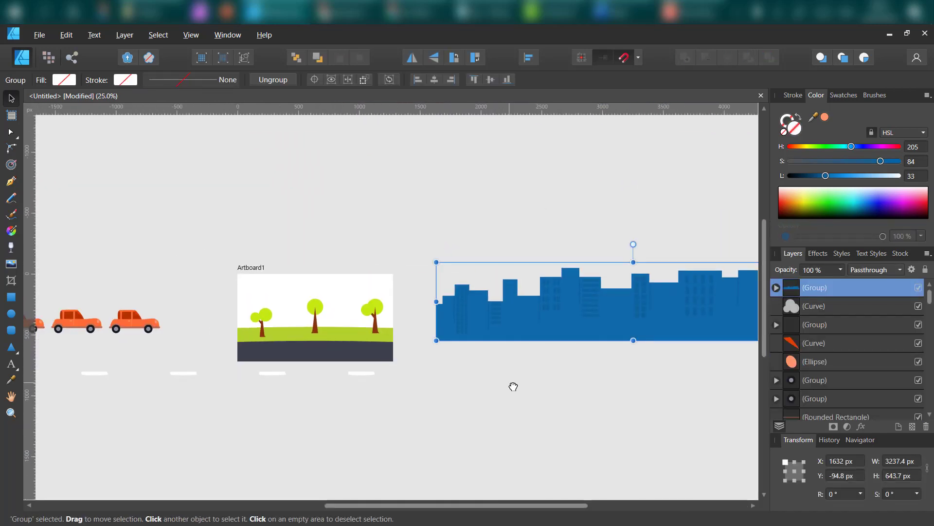
left_click_drag(671, 335, 455, 340)
left_click_drag(466, 295, 458, 303)
left_click_drag(605, 274, 573, 280)
left_click_drag(477, 313, 506, 201)
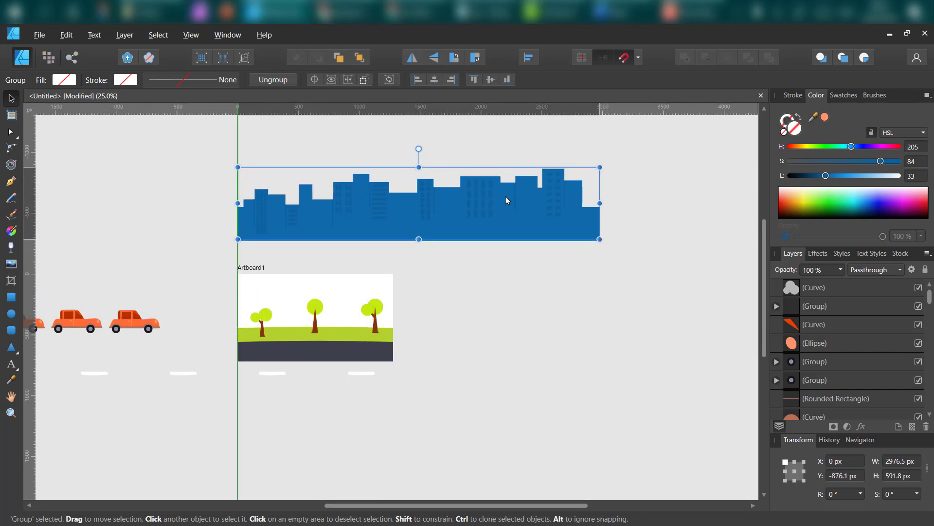
Move the three trees off the artboard to its right and add a horizontally mirrored copy beside them.
left_click(374, 311)
left_click_drag(454, 267, 248, 347)
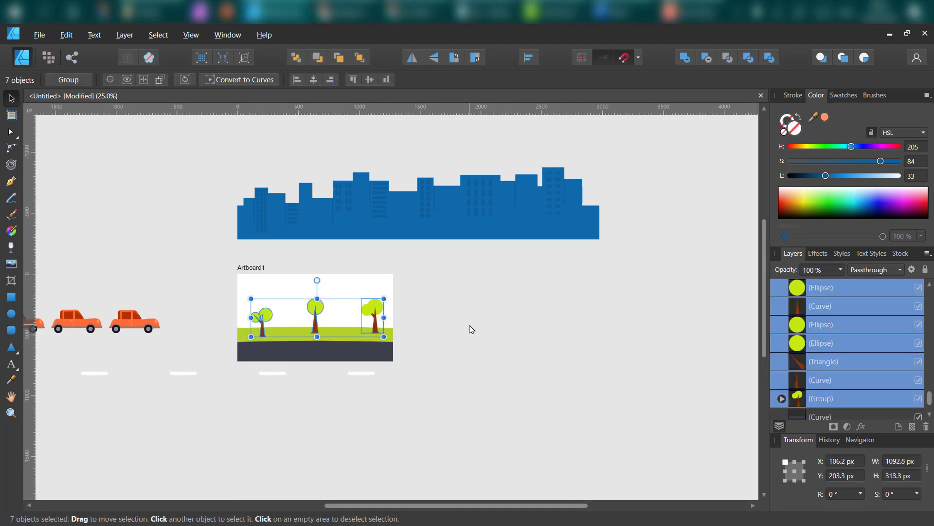
mouse_move(315, 315)
left_mouse_down()
mouse_move(384, 305)
mouse_move(604, 331)
left_mouse_up()
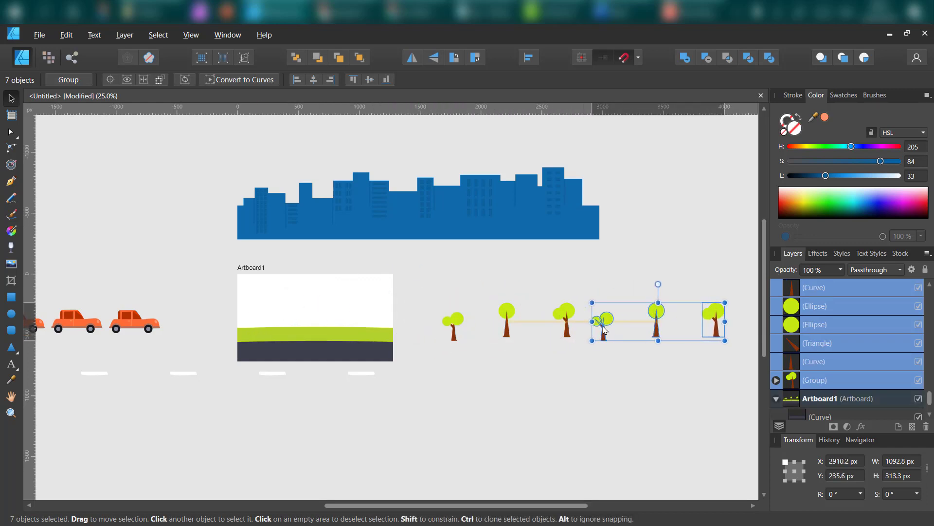
mouse_move(639, 385)
left_mouse_down()
mouse_move(506, 388)
mouse_move(408, 354)
mouse_move(415, 341)
left_mouse_up()
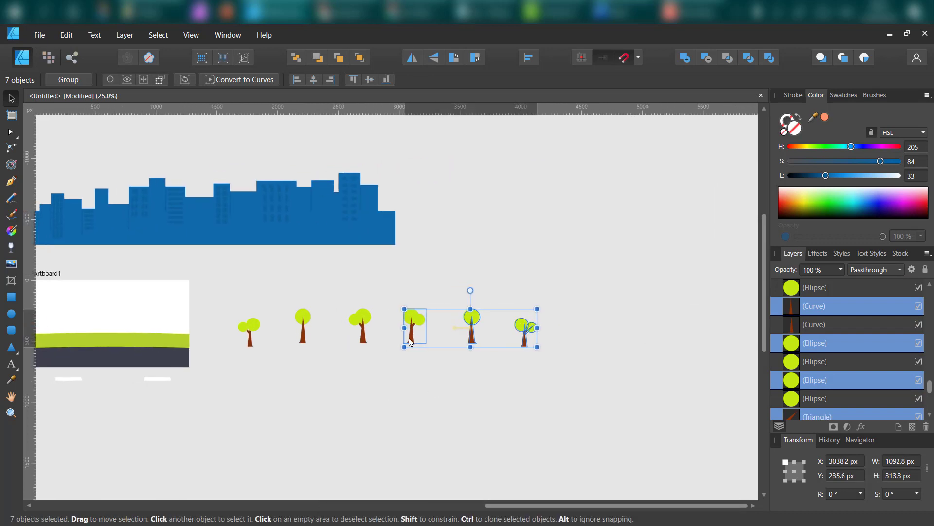
left_click(462, 378)
Ungroup the mirrored copy's first tree, delete its smaller foliage circle, and raise the remaining crown to expose the branch.
key("ctrl+1")
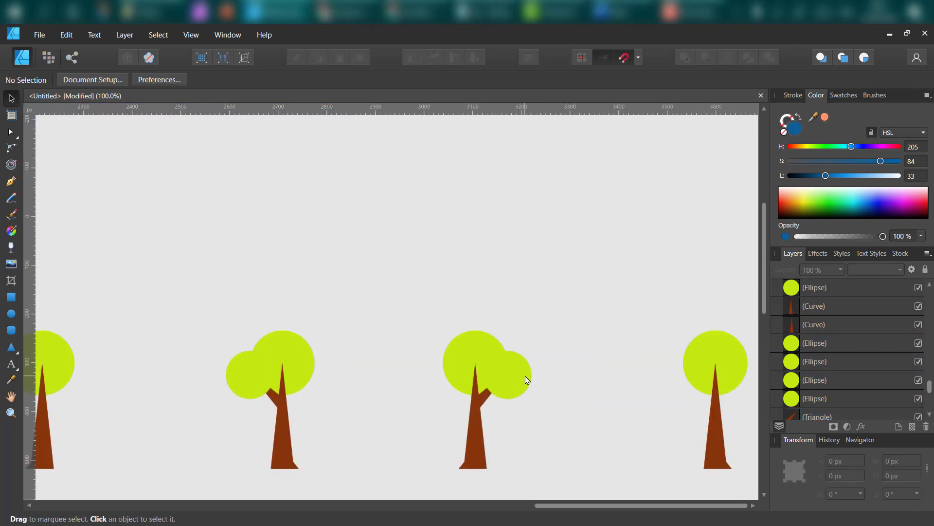
left_click(525, 380)
right_click(511, 382)
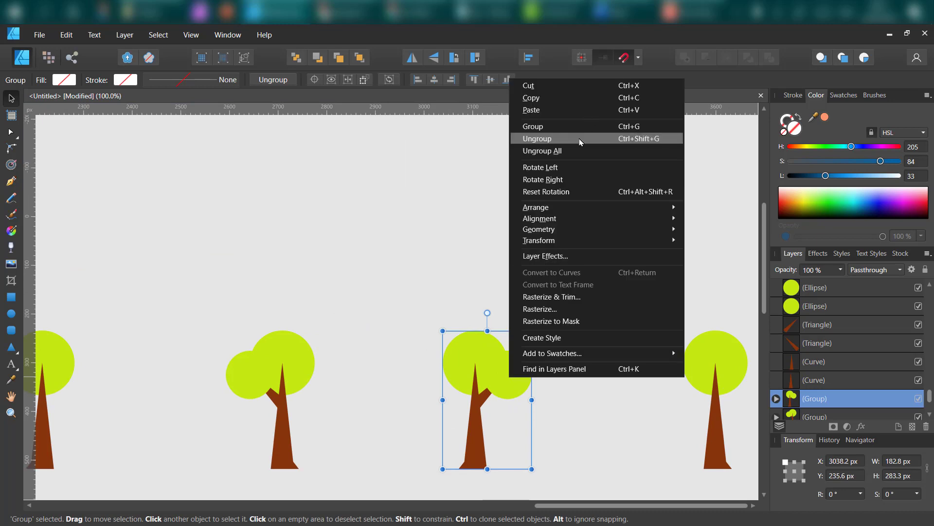
left_click(579, 139)
left_click(546, 331)
left_click(523, 371)
key("Delete")
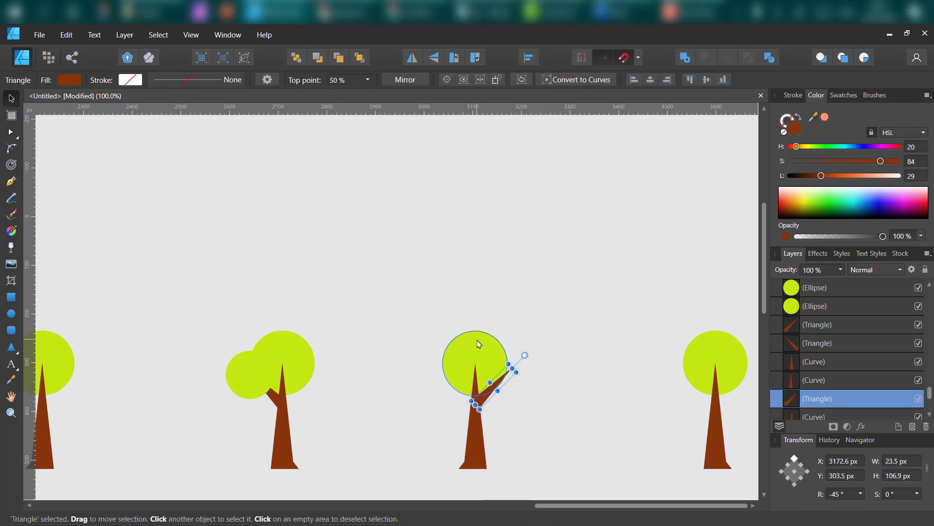
left_click(479, 345)
left_click_drag(484, 354, 485, 334)
left_click(479, 436)
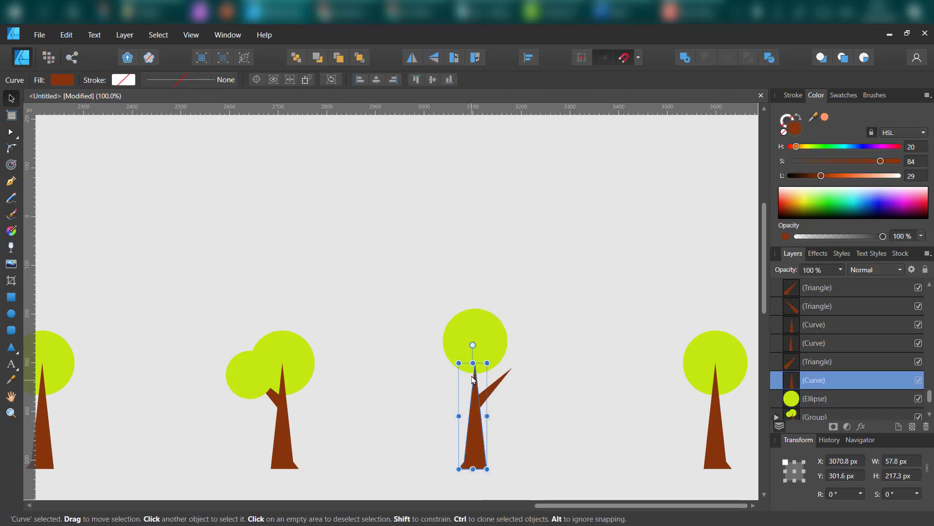
left_click(593, 393)
Shrink the middle copied tree's crown to about 103.2 px and stack a duplicate circle above it.
left_click_drag(680, 411, 352, 393)
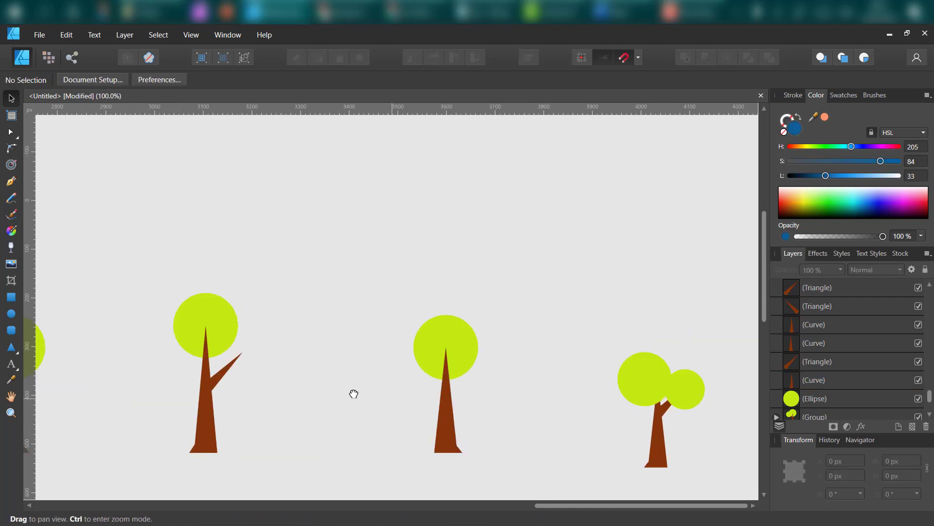
left_click(409, 365)
left_click_drag(419, 377, 403, 333)
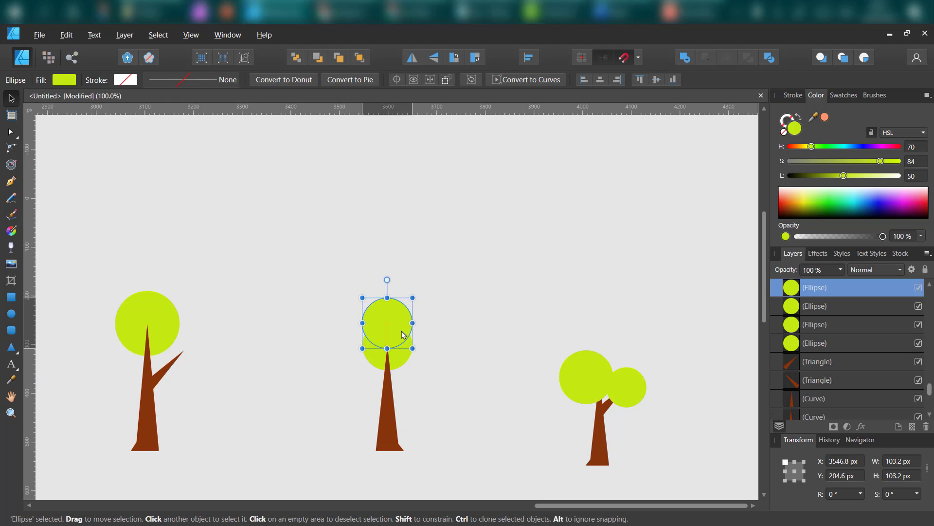
left_click(463, 417)
Add a third foliage circle on top of the last copied tree's crown.
left_click_drag(463, 417, 258, 318)
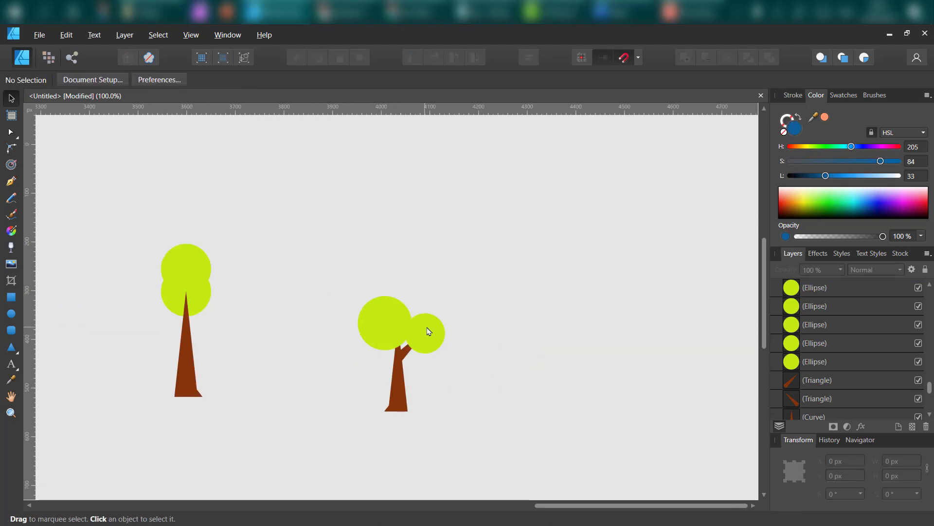
left_click(432, 349)
mouse_move(416, 311)
left_mouse_down()
mouse_move(446, 270)
mouse_move(416, 314)
left_mouse_up()
left_click(558, 315)
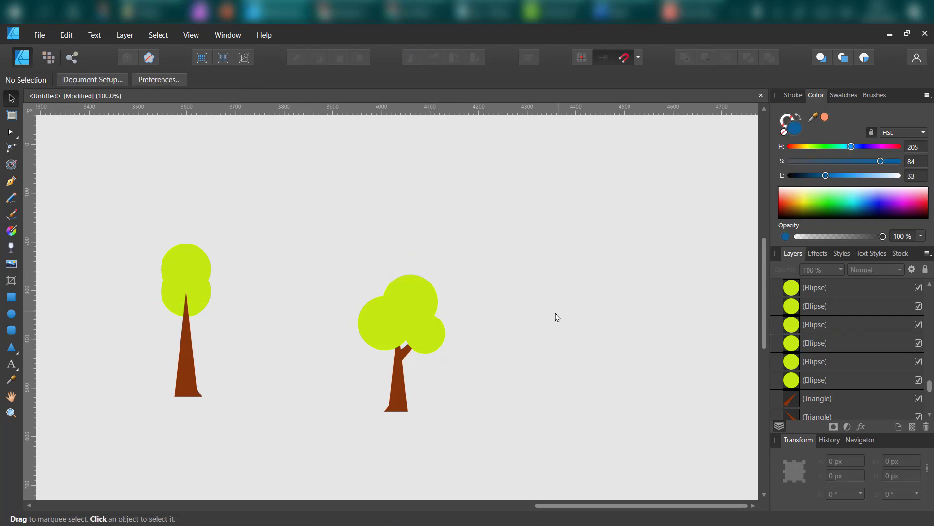
Group all six trees into one object.
key("ctrl+minus")
key("ctrl+minus")
key("ctrl+minus")
key("ctrl+minus")
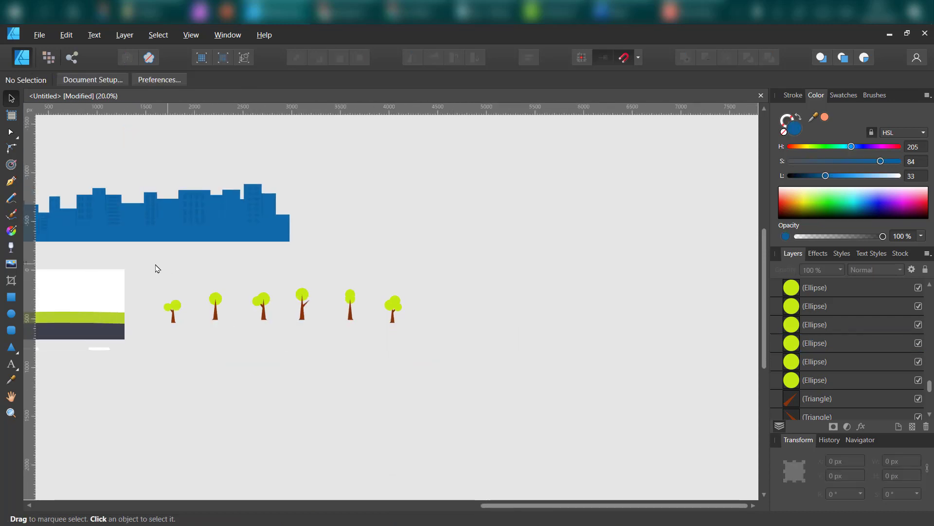
left_click_drag(156, 269, 467, 348)
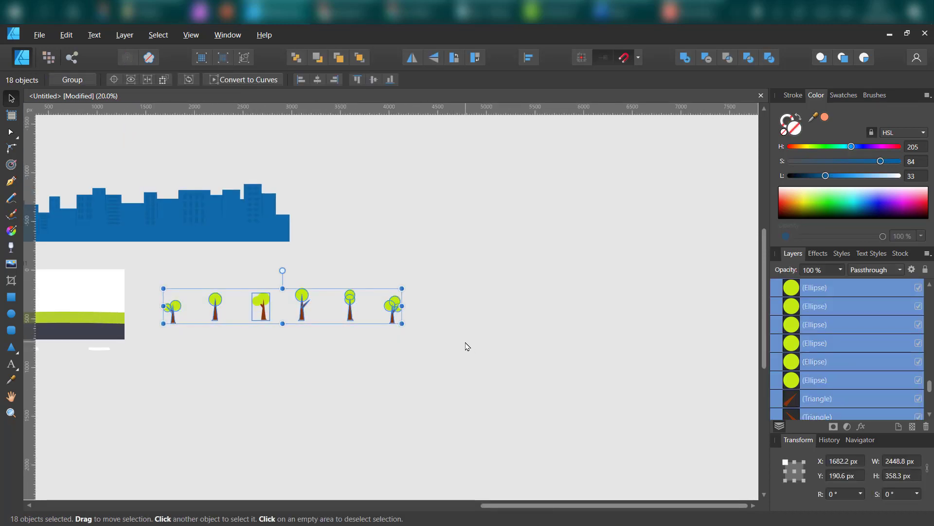
key("ctrl+g")
Move the skyline and the tree group above the artboard, and scale the skyline to about 2788 × 554.4 px.
left_click_drag(225, 383, 448, 443)
left_click(451, 298)
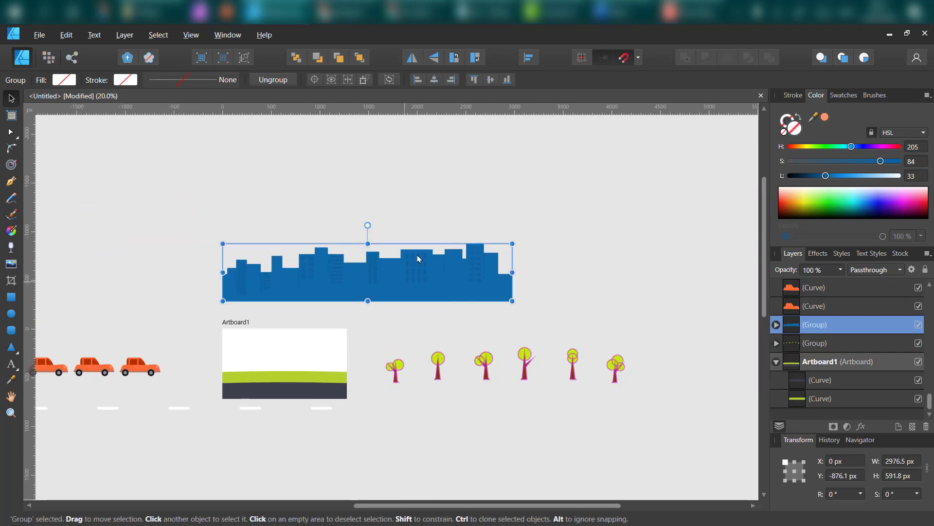
left_click_drag(419, 258, 446, 192)
left_click(378, 329)
left_click_drag(373, 334, 498, 268)
scroll(498, 268, "up", 2)
left_click_drag(224, 183, 523, 235)
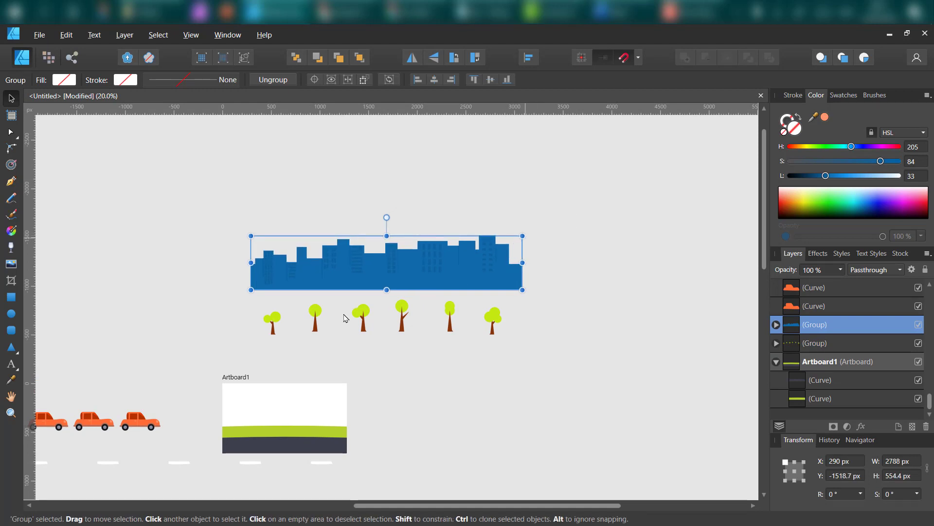
Shift the tree group left under the skyline and duplicate it to the right to continue the row.
left_click(227, 306)
left_click_drag(229, 298, 584, 361)
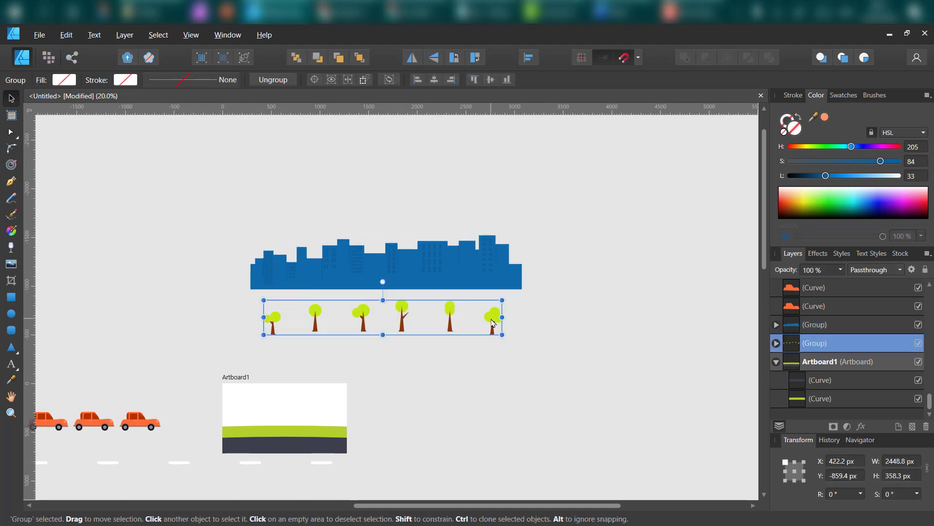
left_click_drag(493, 320, 445, 320)
left_click_drag(232, 322, 489, 322)
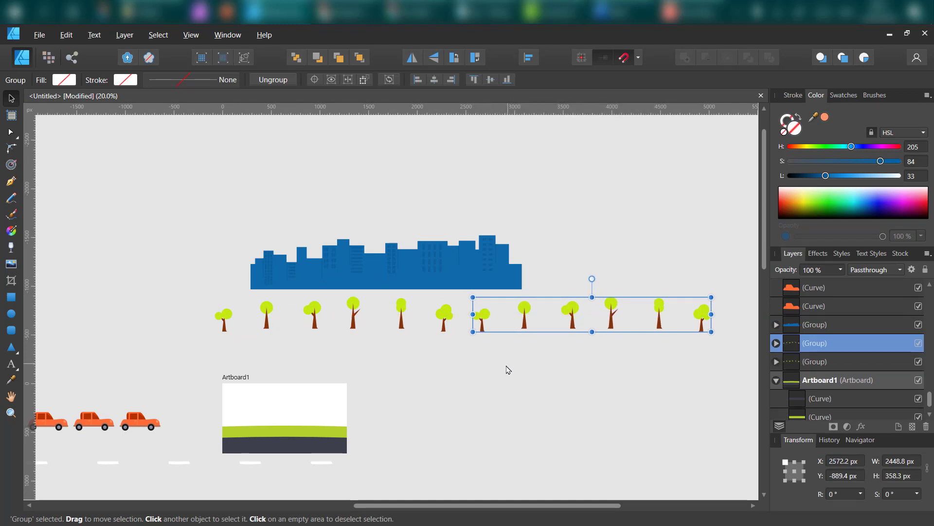
Mirror the duplicated tree group horizontally.
scroll(473, 378, "right", 3)
left_click(472, 383)
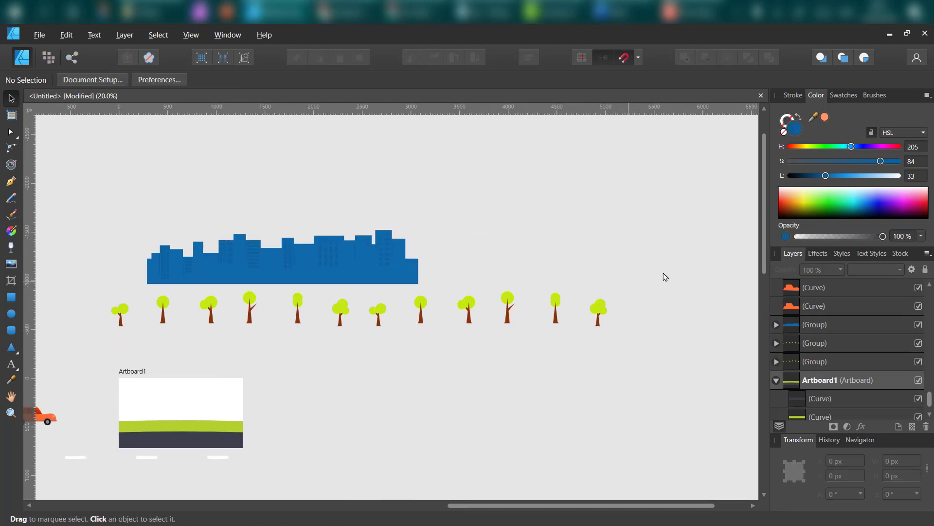
mouse_move(664, 273)
left_mouse_down()
mouse_move(434, 357)
mouse_move(360, 374)
left_mouse_up()
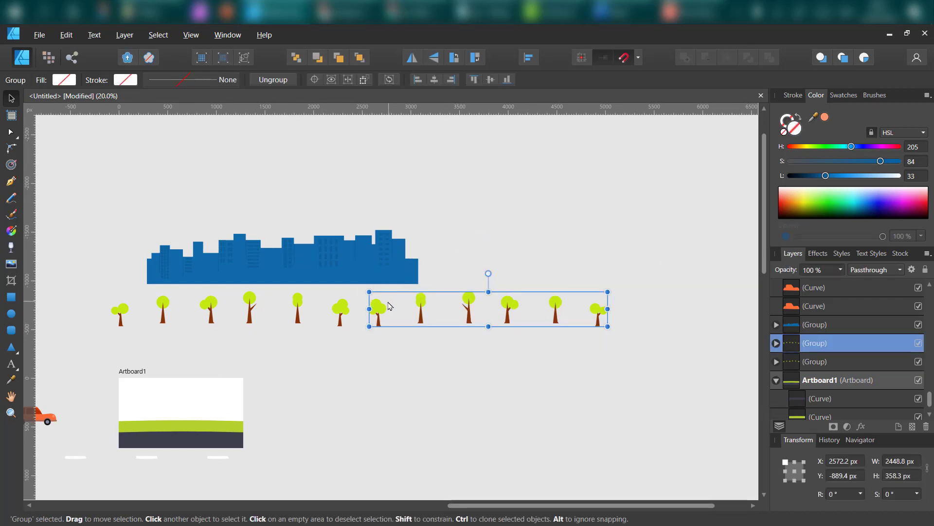
left_click(378, 375)
Ungroup the mirrored tree group and flip its first and third trees horizontally.
scroll(389, 376, "up", 1)
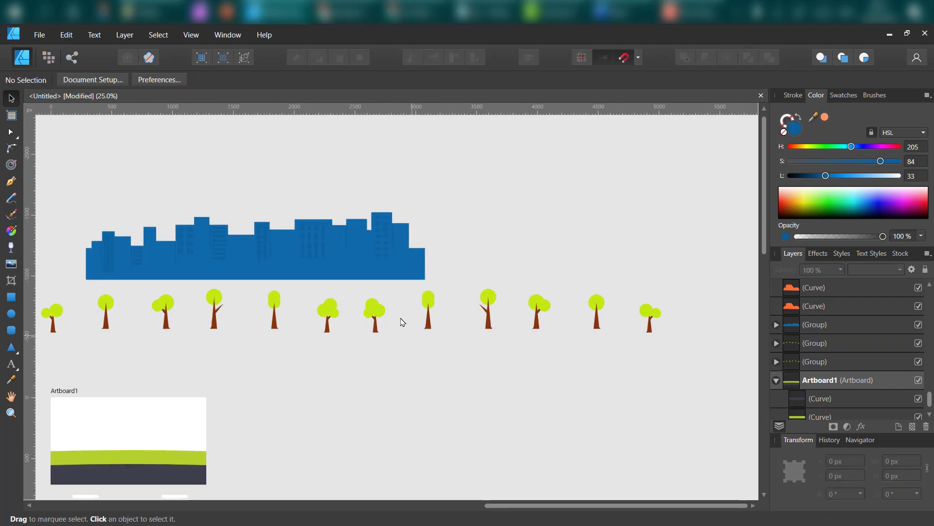
left_click(376, 314)
right_click(382, 314)
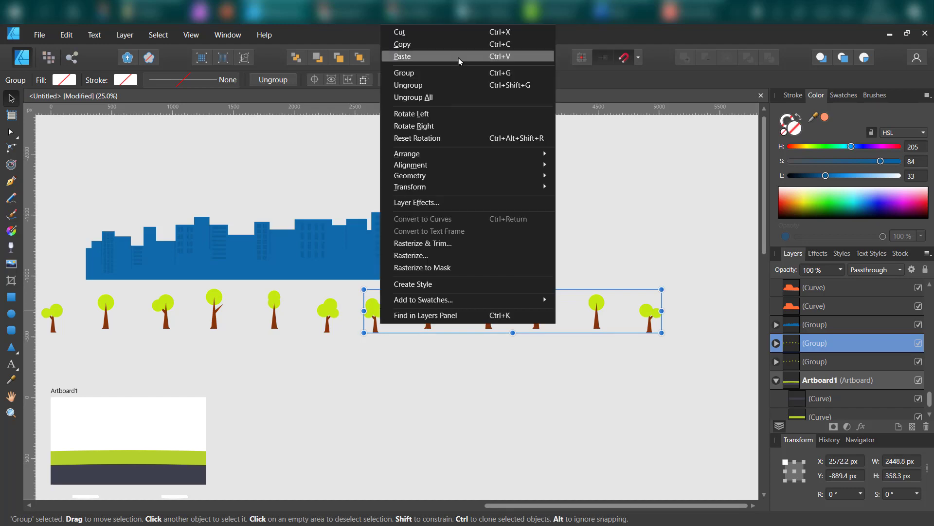
left_click(457, 90)
left_click(402, 345)
left_click_drag(402, 344, 357, 287)
left_click_drag(457, 275, 515, 361)
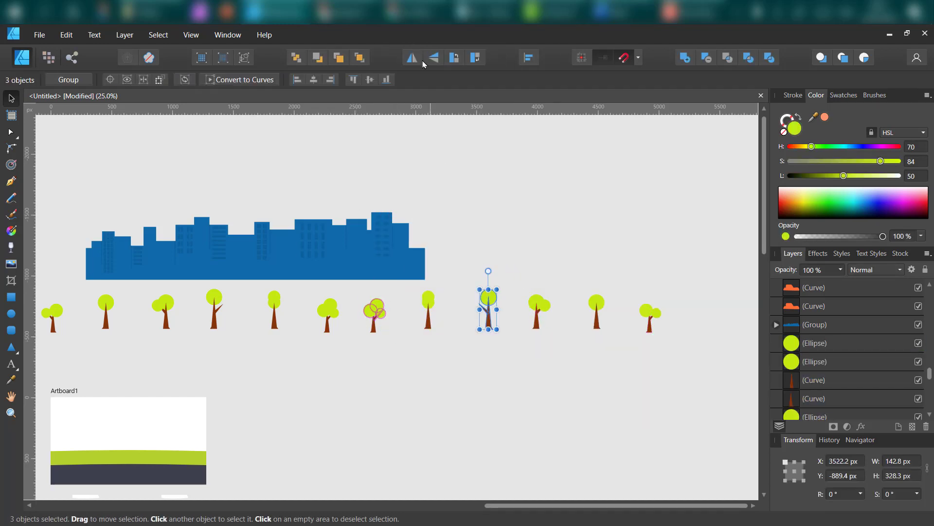
Remove the first tree of the duplicated set, next to the original six trees.
left_click_drag(694, 286, 631, 362)
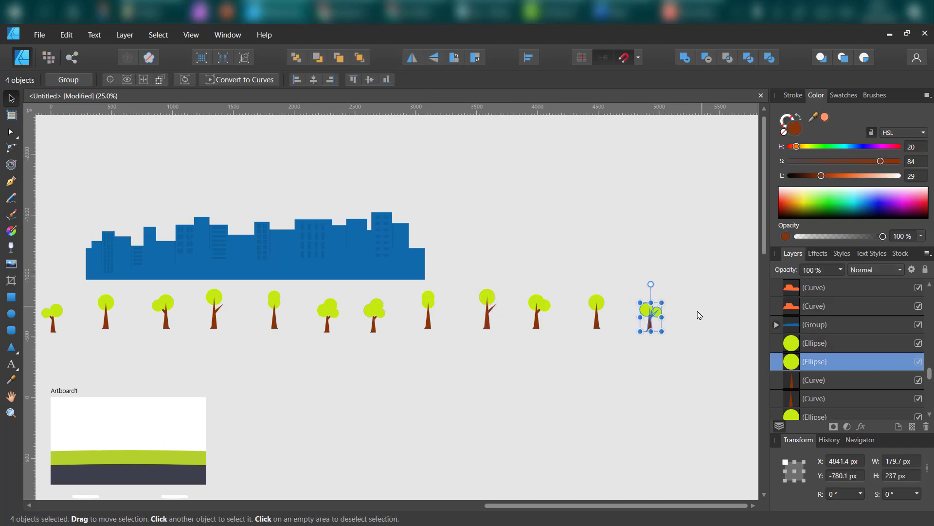
left_click(712, 270)
left_click(381, 308)
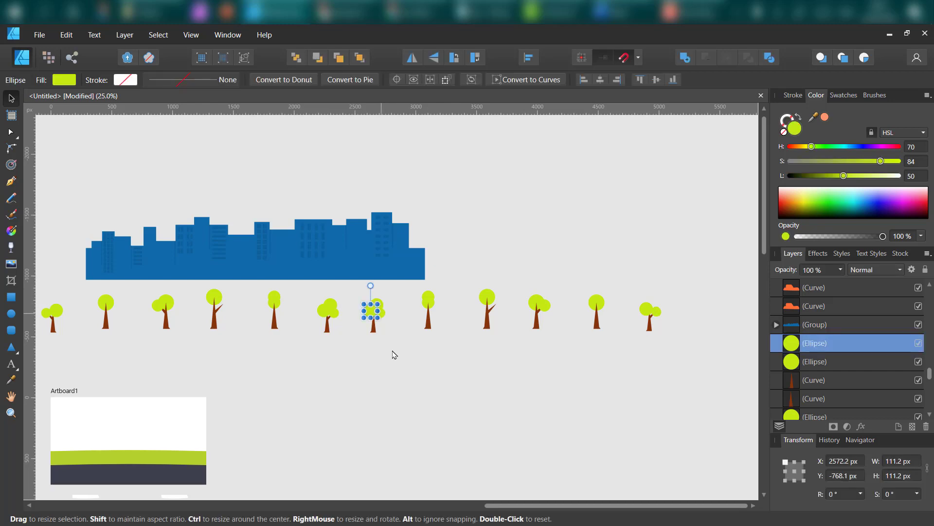
left_click_drag(406, 367, 352, 289)
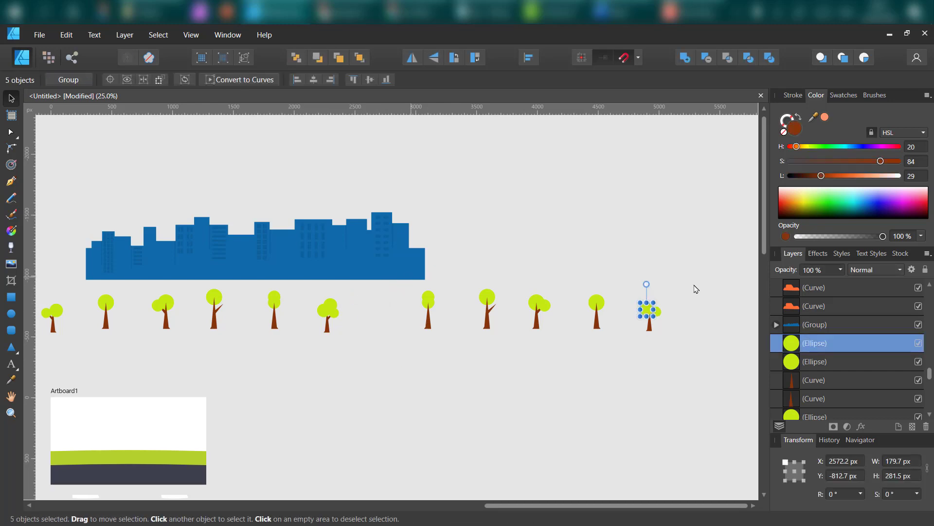
Move the five duplicated trees left so they continue the row beside the original six trees.
left_click(687, 365)
left_click_drag(702, 359, 404, 280)
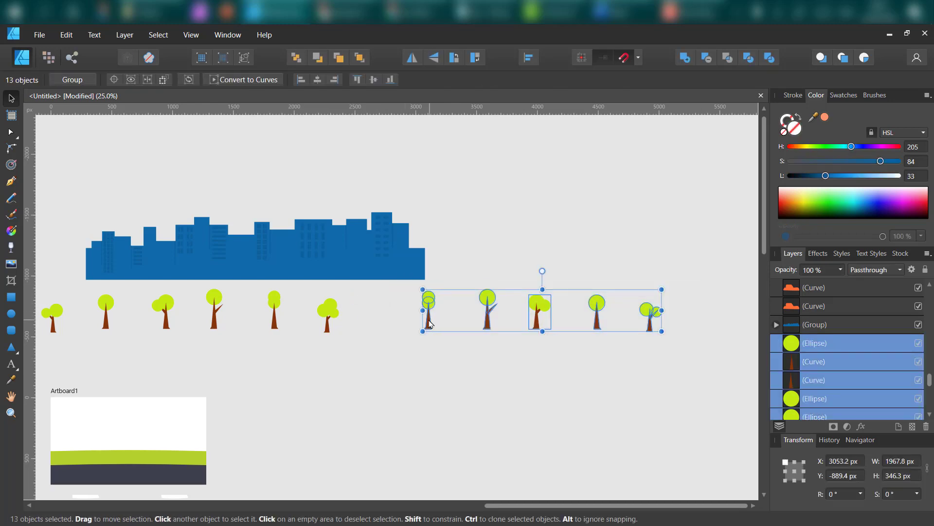
left_click_drag(430, 324, 375, 322)
left_click(448, 397)
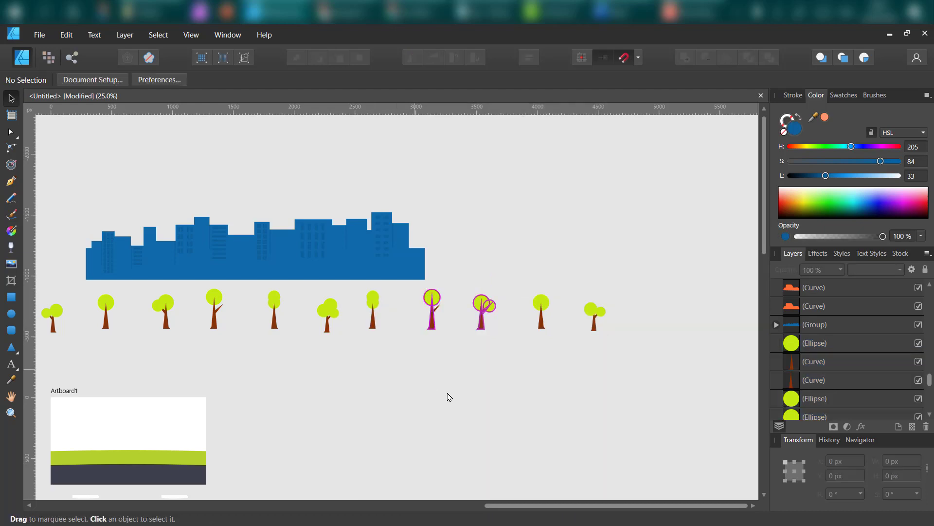
Group all eleven trees together and shift the group right so its first tree sits under the skyline's left end.
left_click_drag(408, 415, 510, 424)
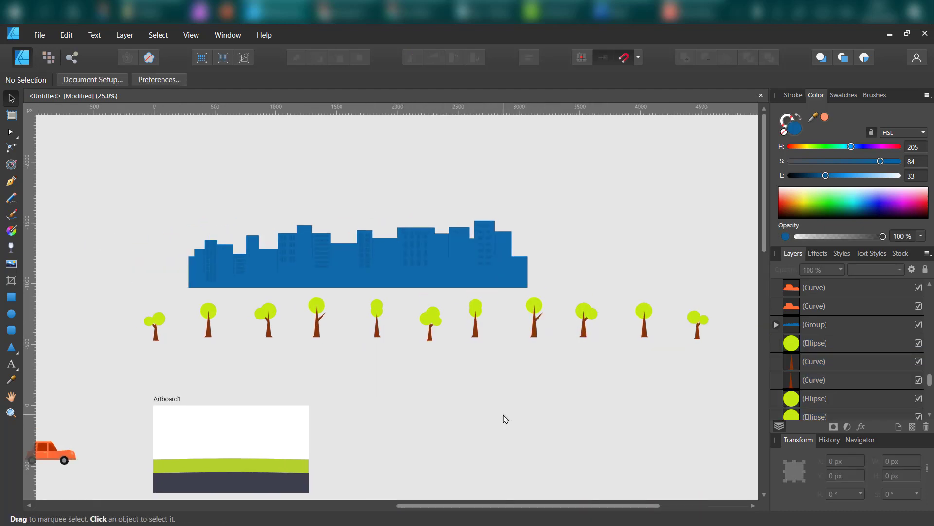
key("ctrl+minus")
left_click_drag(665, 354, 168, 286)
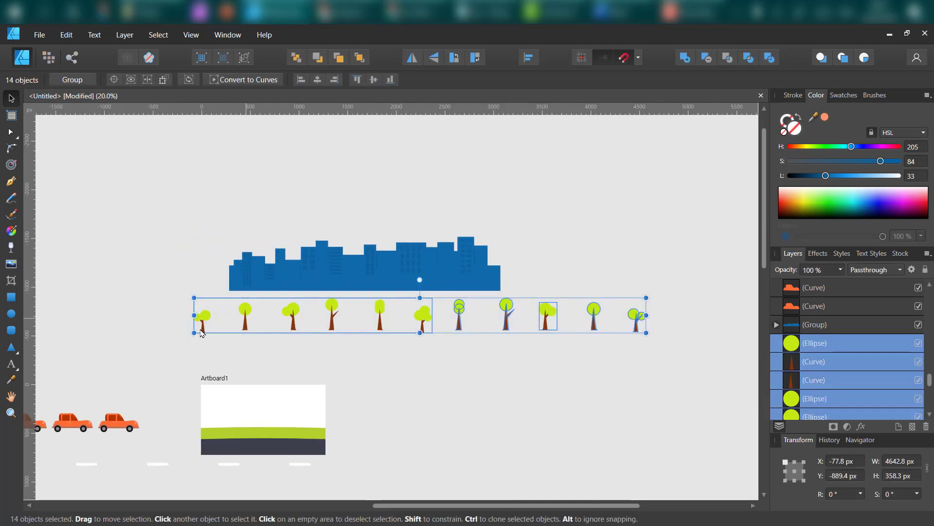
key("ctrl+g")
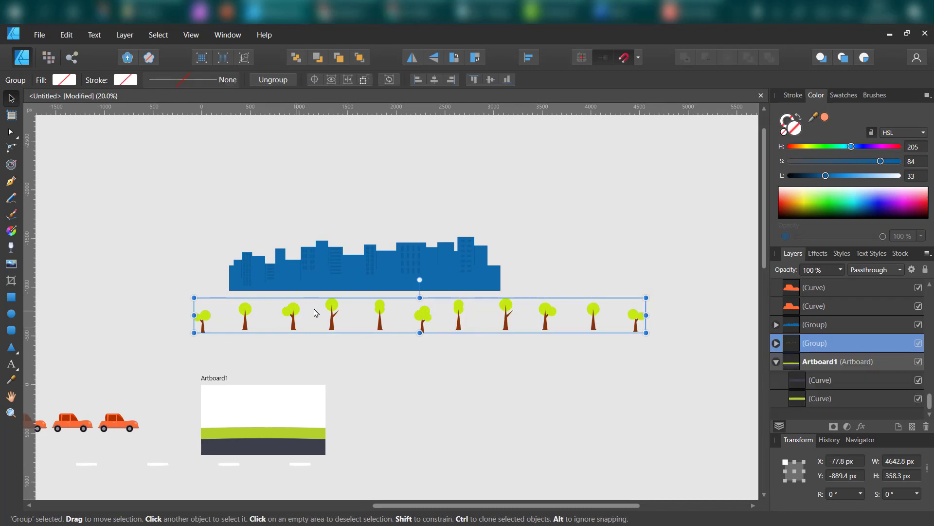
left_click_drag(316, 313, 351, 312)
left_click(351, 416)
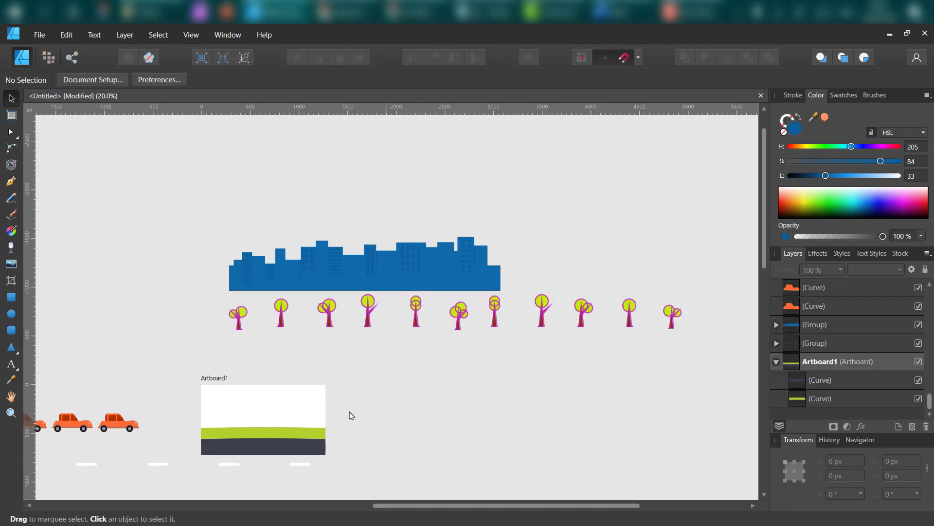
Move the three car frames into the space between the tree row and the artboard.
left_click_drag(173, 422, 393, 382)
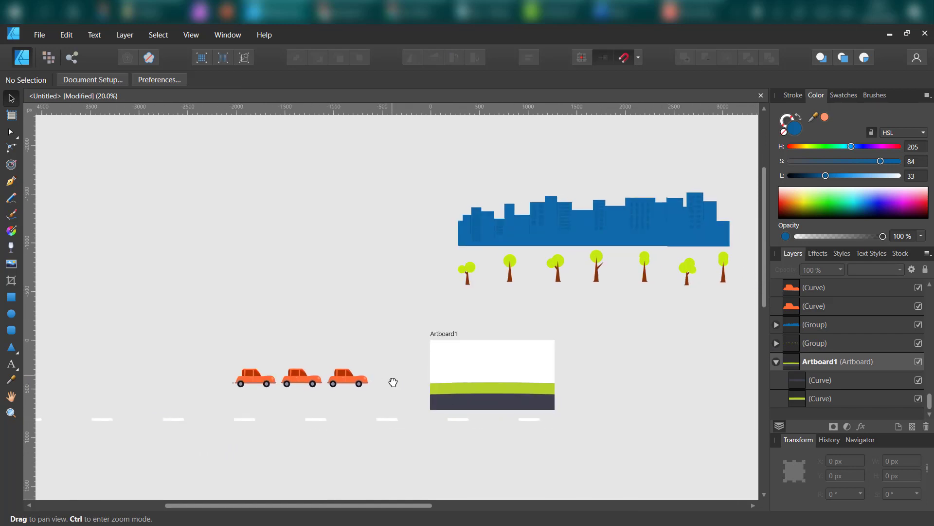
left_click_drag(218, 363, 380, 400)
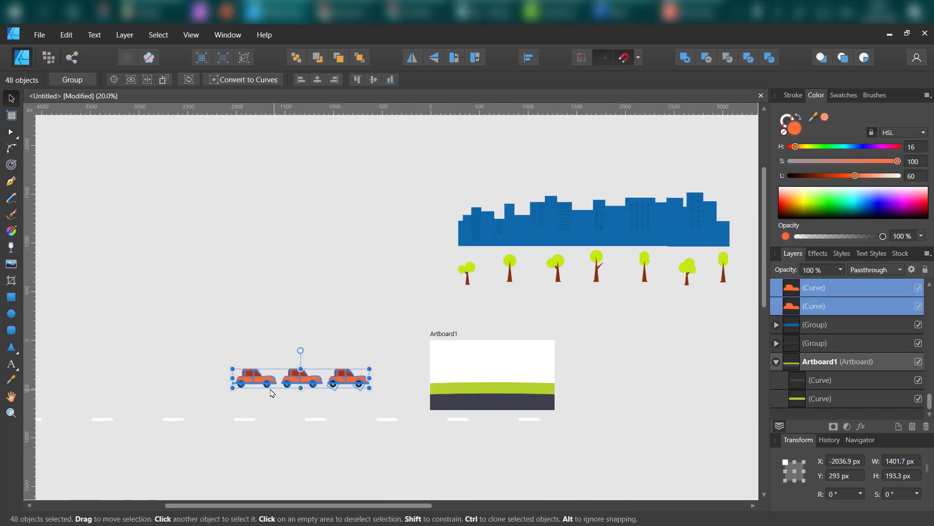
left_click_drag(261, 385, 561, 315)
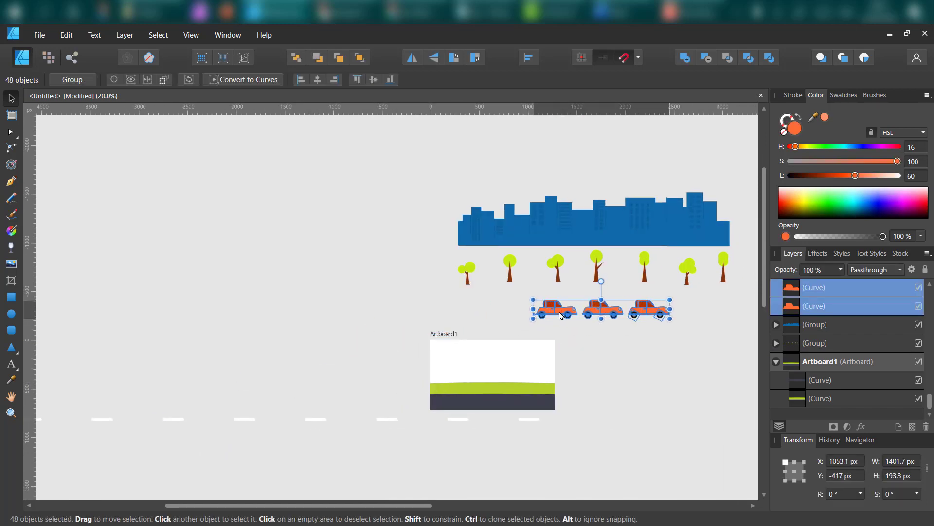
Move the grass and road shapes out of the artboard, placing them just to its right.
left_click_drag(648, 385, 419, 313)
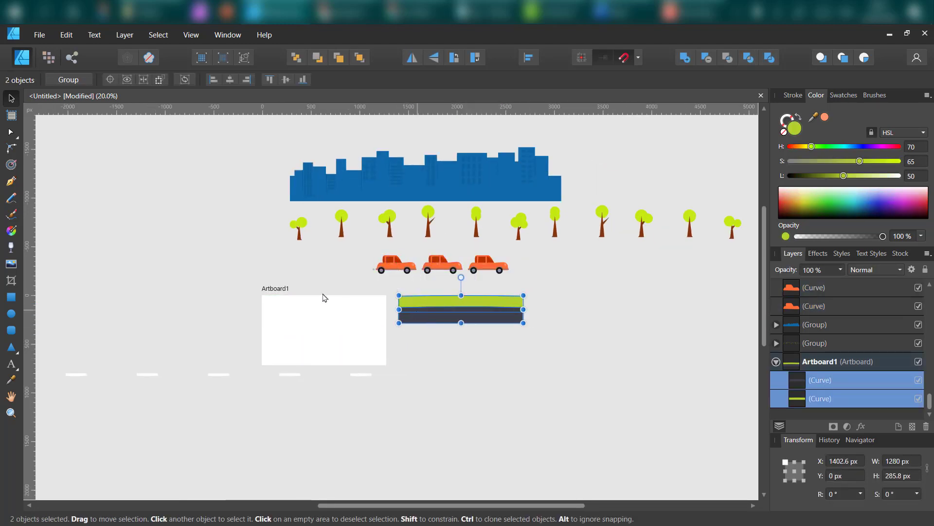
left_click(275, 290)
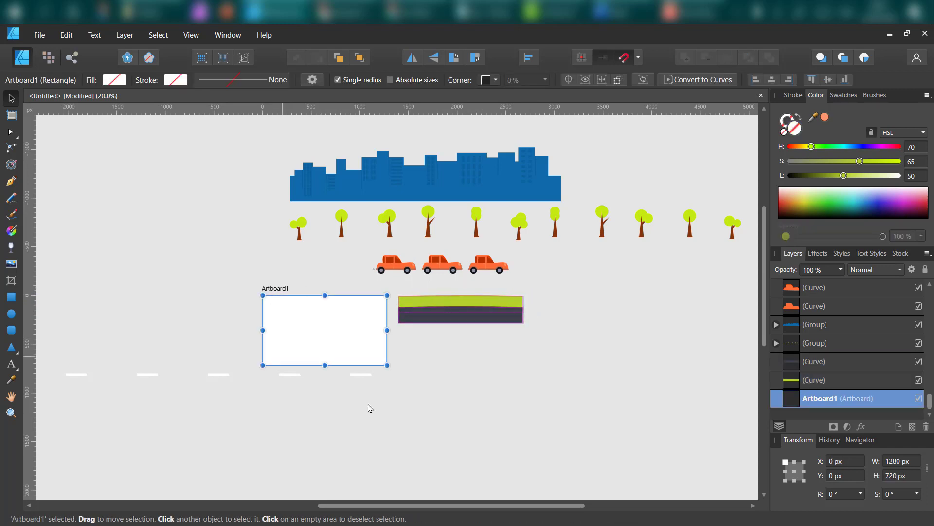
left_click(457, 418)
Move the group of white road dashes right and down so the line starts below the artboard's left edge.
scroll(426, 389, "down", 2)
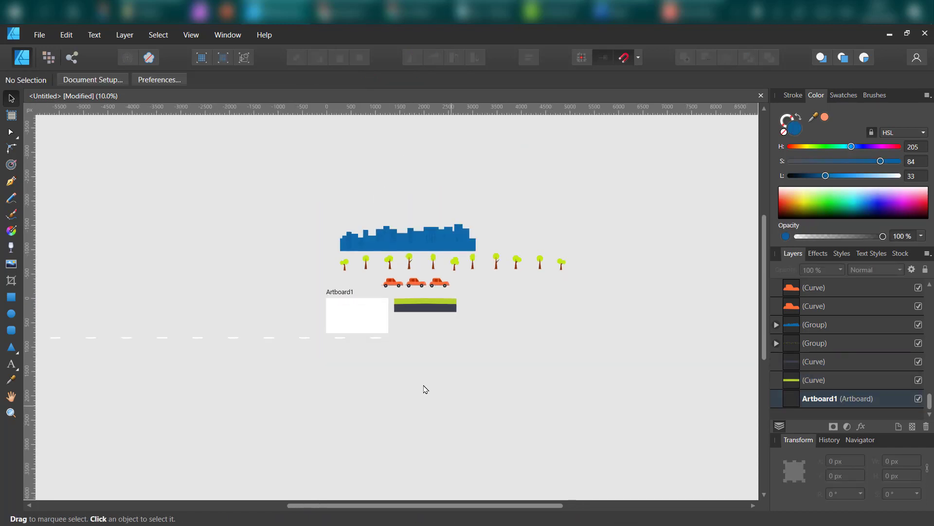
left_click_drag(371, 412, 457, 431)
left_click_drag(449, 434, 614, 446)
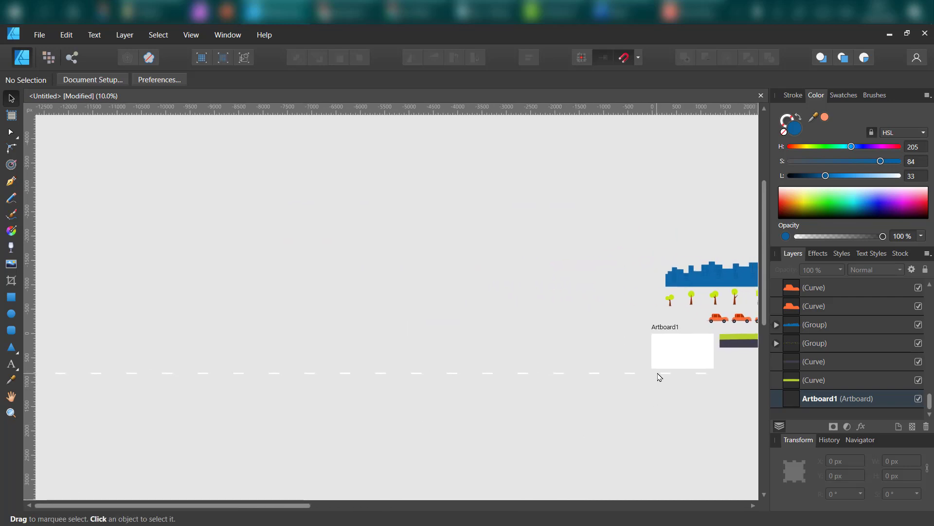
left_click(491, 375)
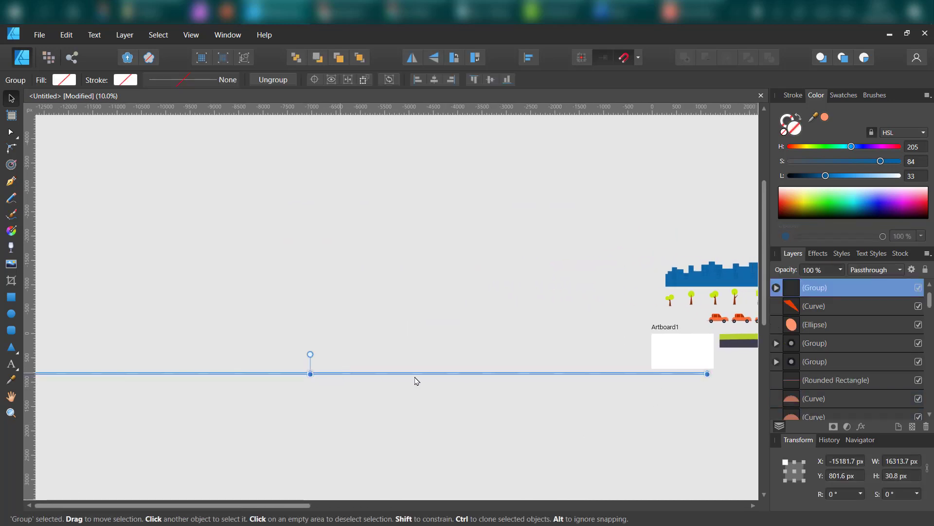
left_click_drag(415, 377, 567, 388)
left_click_drag(550, 421, 122, 414)
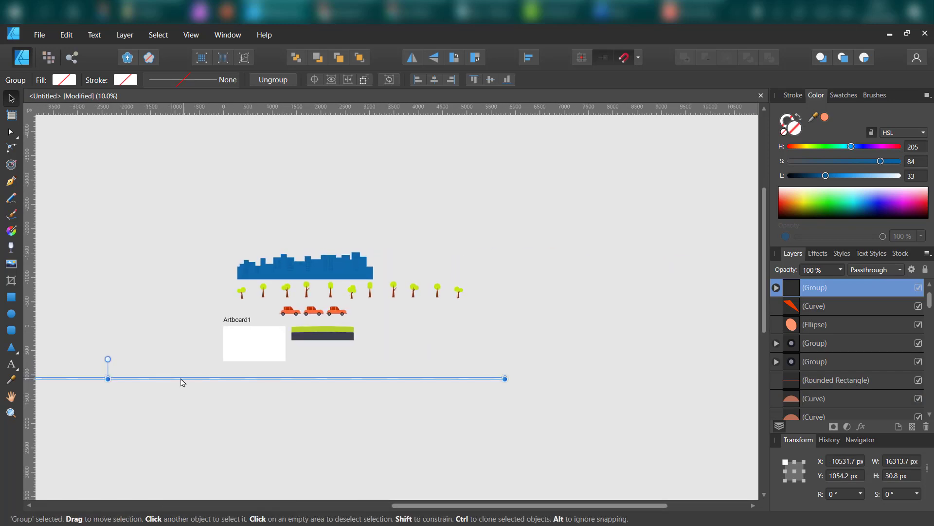
left_click_drag(191, 379, 511, 392)
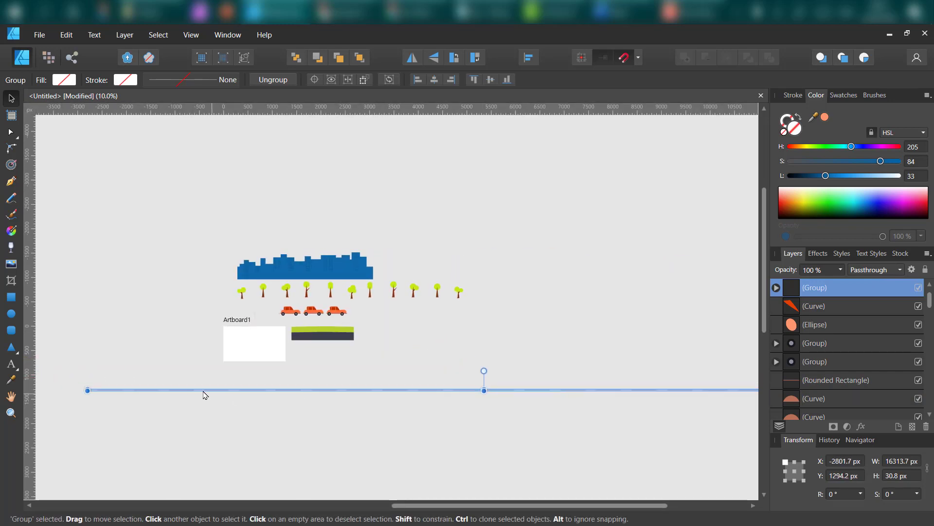
left_click_drag(203, 393, 343, 377)
left_click_drag(554, 457, 194, 455)
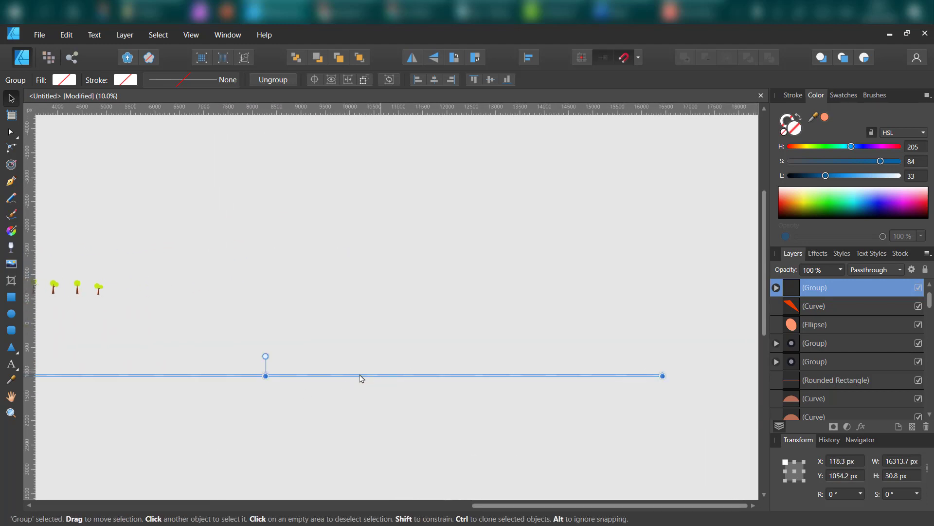
left_click_drag(108, 440, 158, 440)
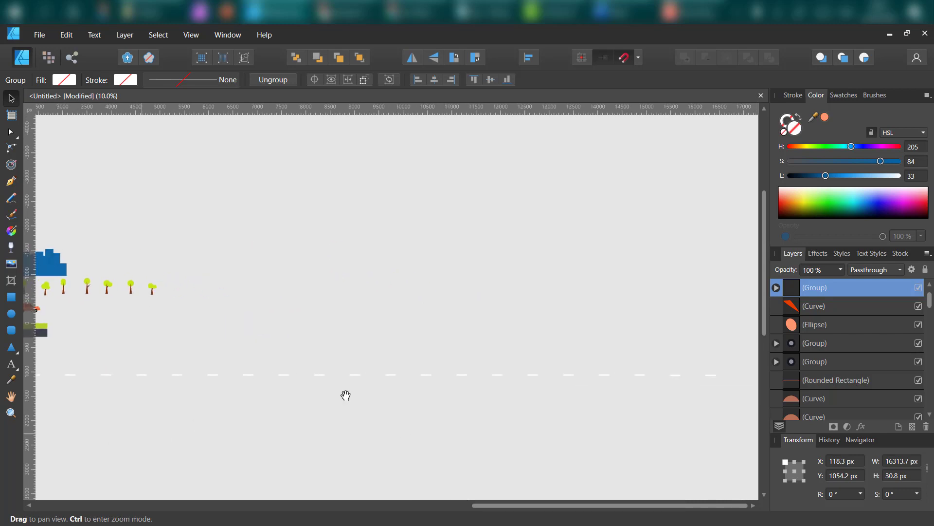
left_click_drag(217, 440, 419, 431)
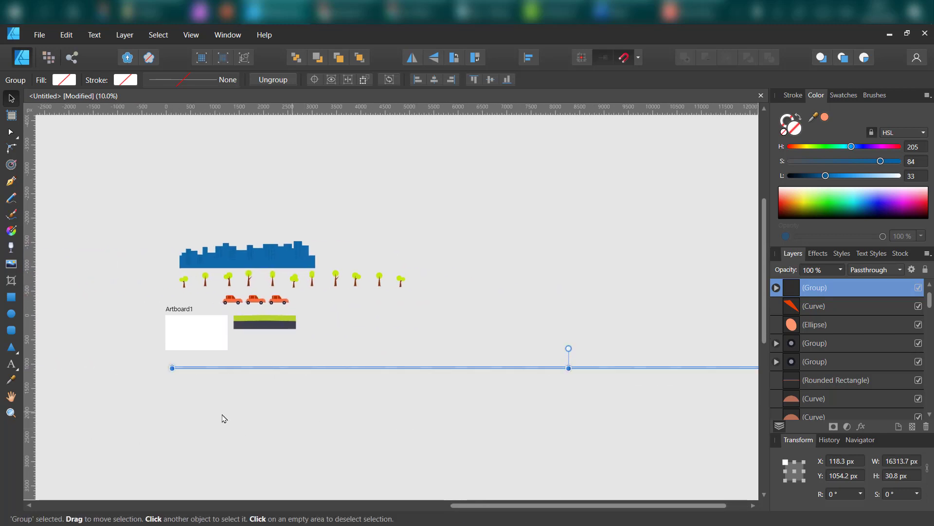
left_click_drag(223, 417, 323, 439)
Set up a PNG export of the skyline group with the export area set to Selection without background.
key("ctrl+plus")
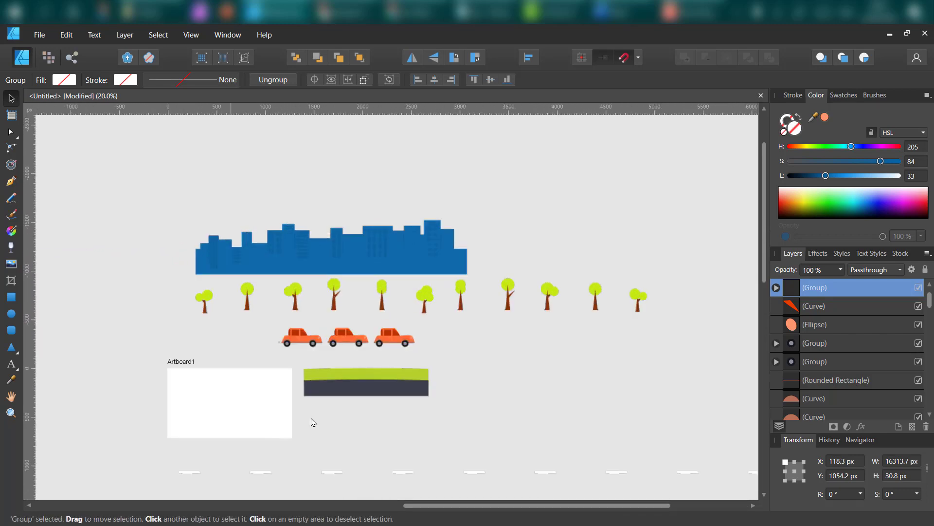
left_click(258, 184)
left_click(425, 251)
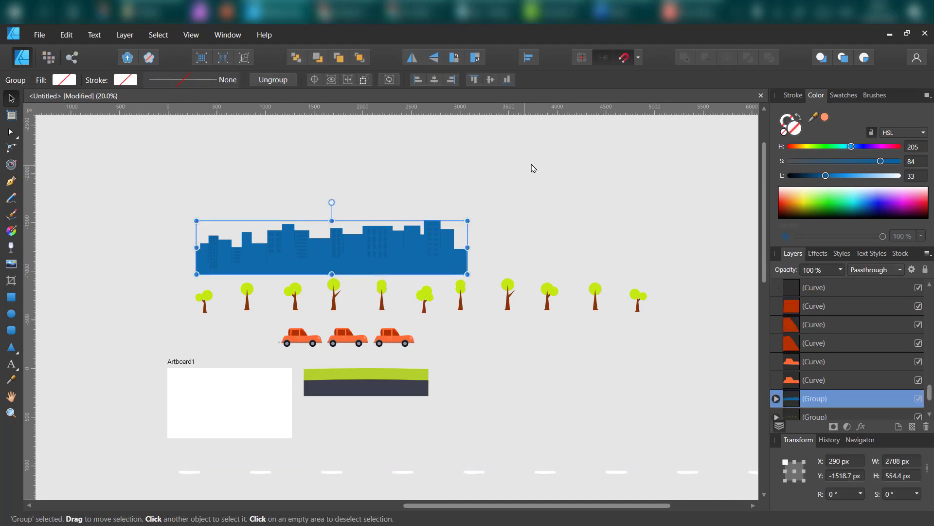
left_click(527, 177)
left_click_drag(541, 174, 126, 281)
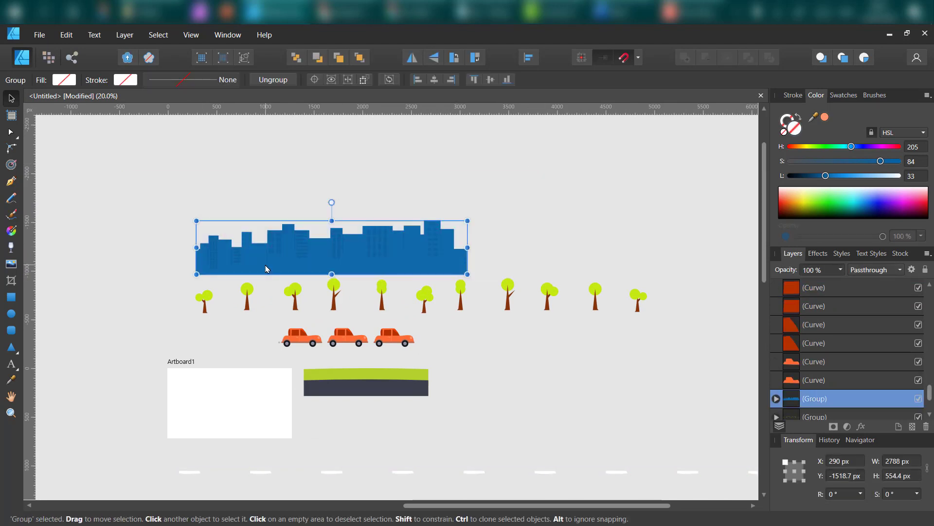
left_click(40, 39)
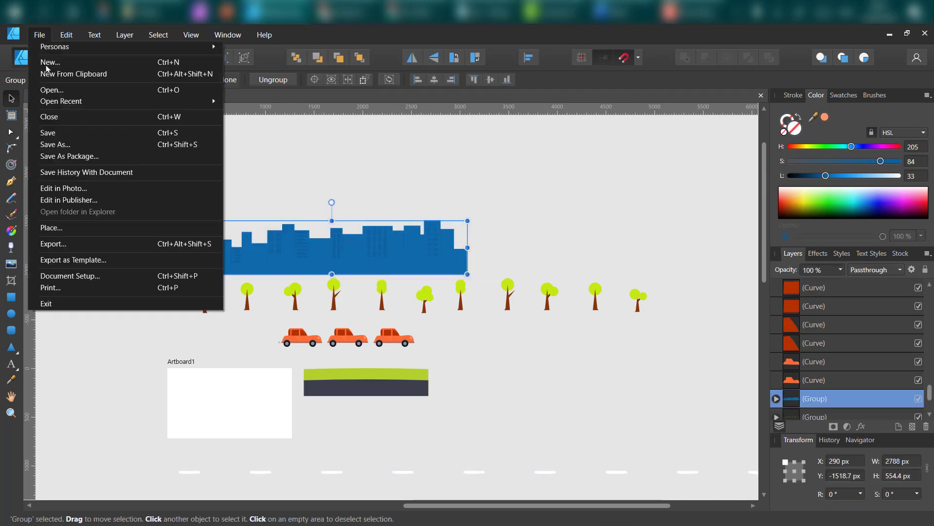
left_click(104, 245)
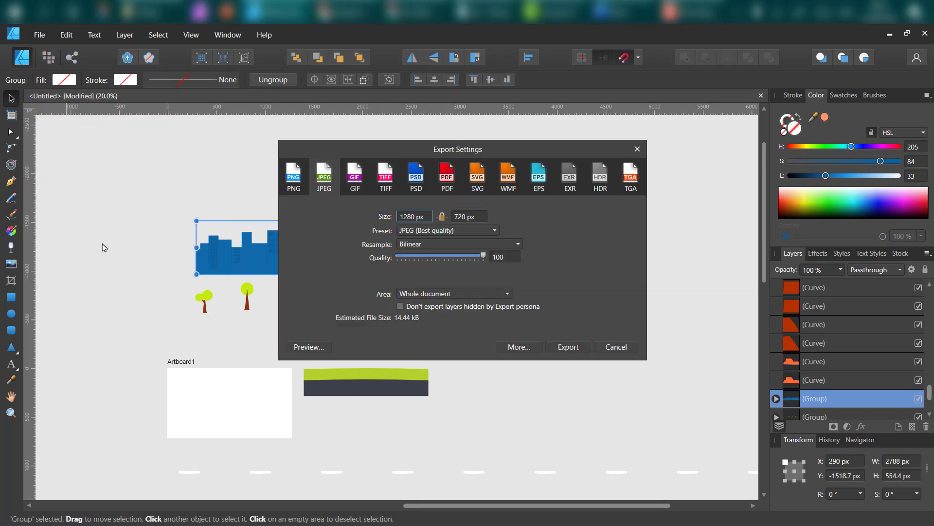
left_click(283, 187)
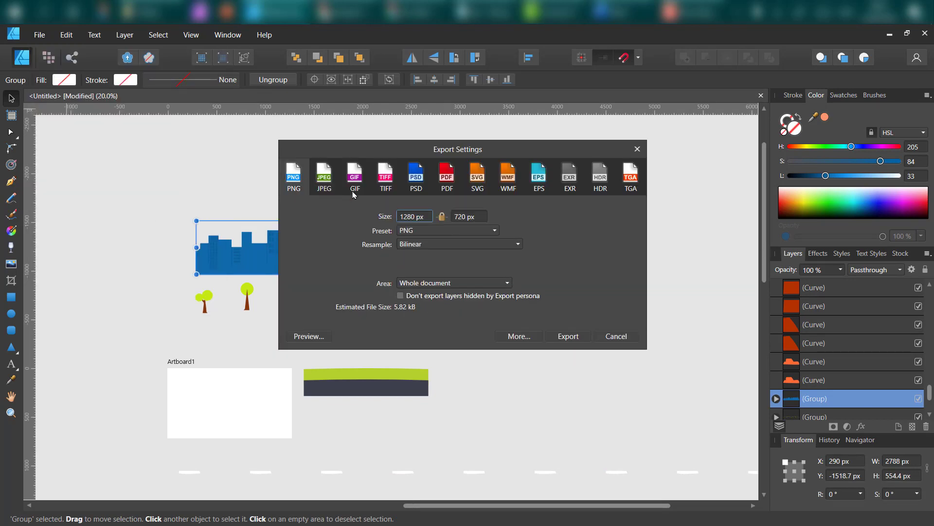
left_click(500, 282)
left_click(490, 324)
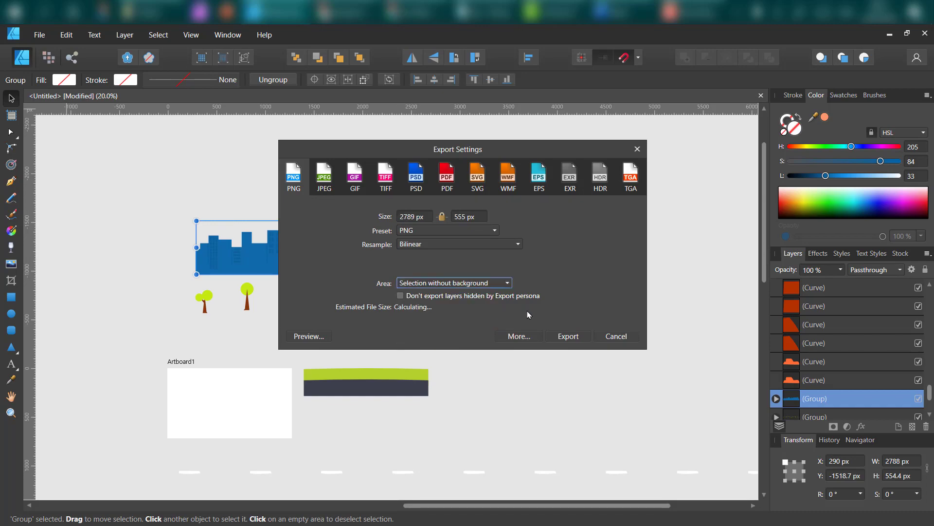